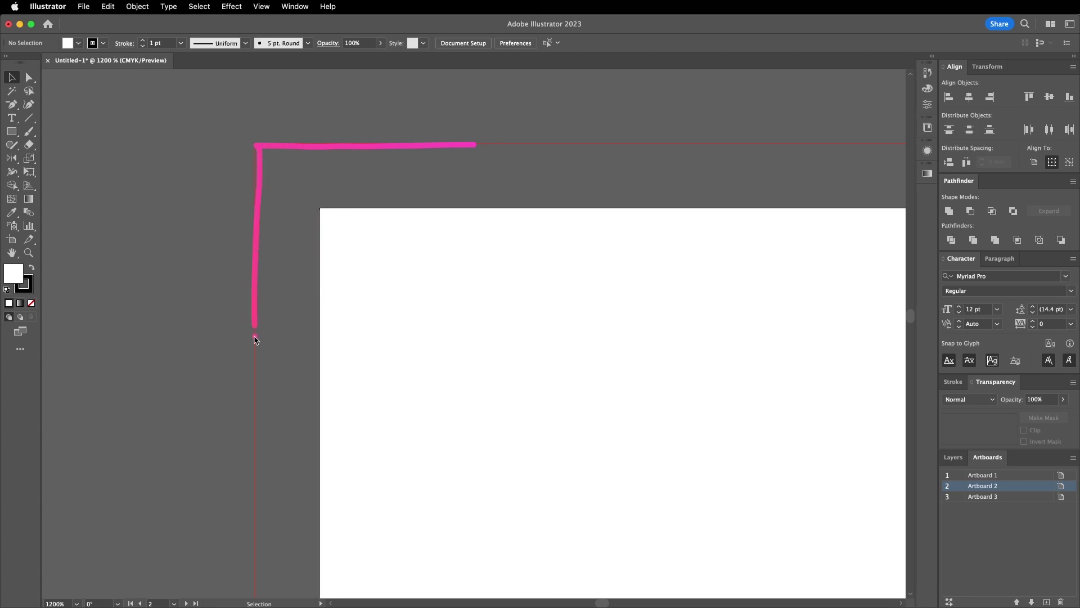
{"action": "scroll", "coordinate": [272, 289], "scroll_direction": "down", "scroll_amount": 2}
{"action": "scroll", "coordinate": [379, 280], "scroll_direction": "down", "scroll_amount": 10}
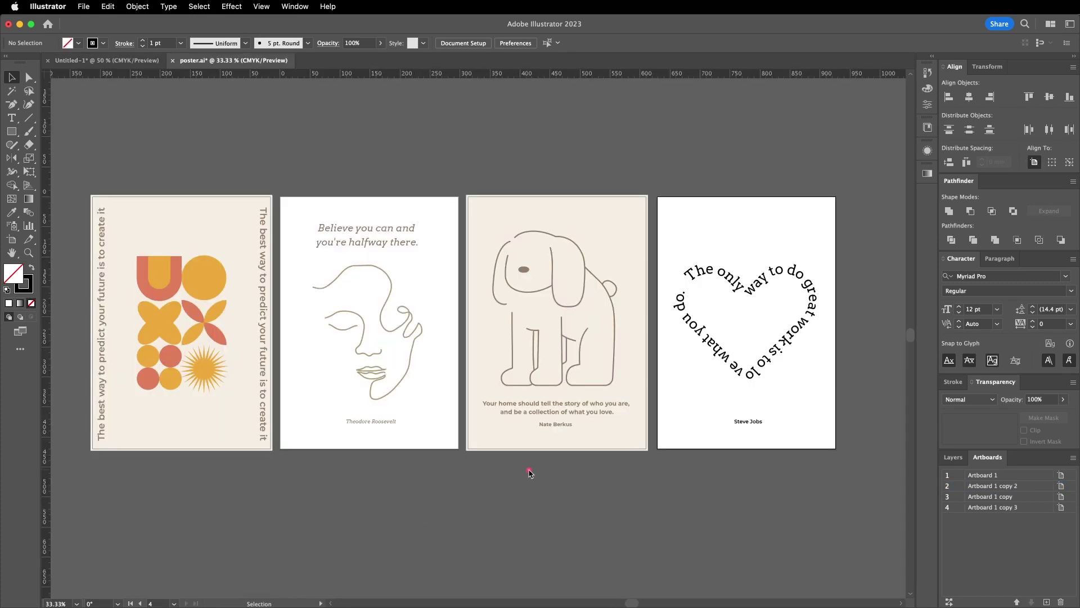
{"action": "mouse_move", "coordinate": [529, 471]}
{"action": "left_mouse_down"}
{"action": "mouse_move", "coordinate": [313, 164]}
{"action": "mouse_move", "coordinate": [509, 487]}
{"action": "left_mouse_up"}
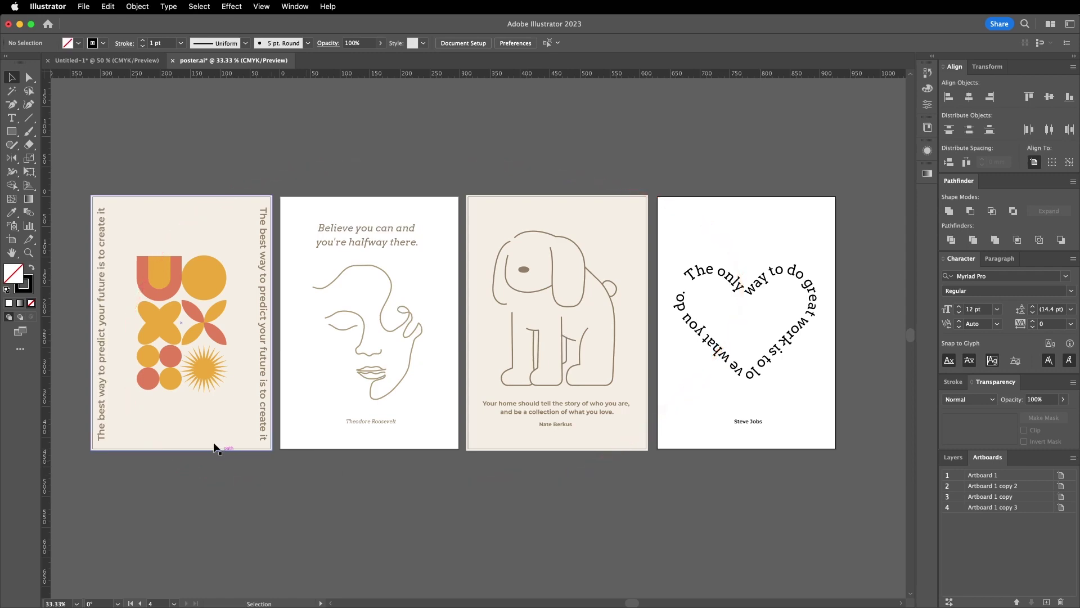
Draw an orange circle about 121 mm across over the lower edge of the geometric-shapes poster
{"action": "scroll", "coordinate": [248, 386], "scroll_direction": "up", "scroll_amount": 2}
{"action": "left_click", "coordinate": [309, 376]}
{"action": "scroll", "coordinate": [309, 376], "scroll_direction": "down", "scroll_amount": 1}
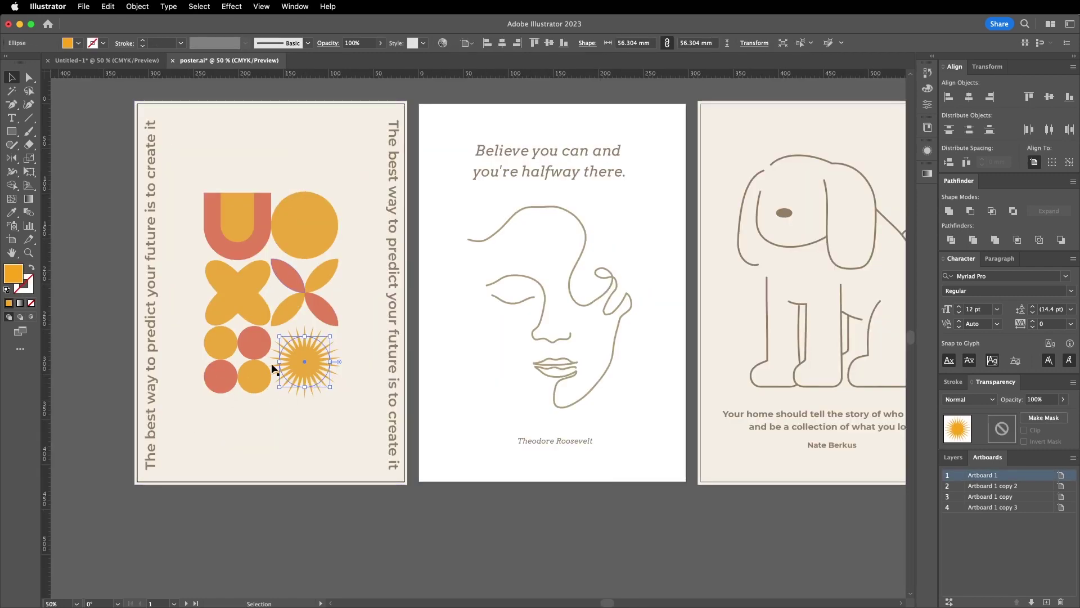
{"action": "left_click", "coordinate": [12, 131]}
{"action": "left_click", "coordinate": [65, 158]}
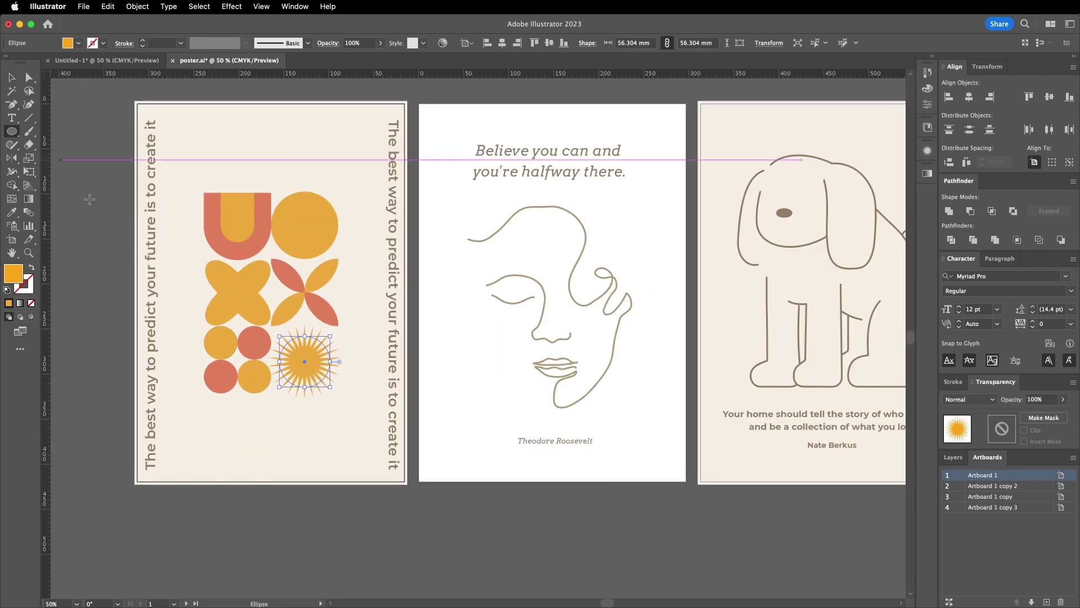
{"action": "left_click_drag", "start_coordinate": [221, 422], "coordinate": [330, 531]}
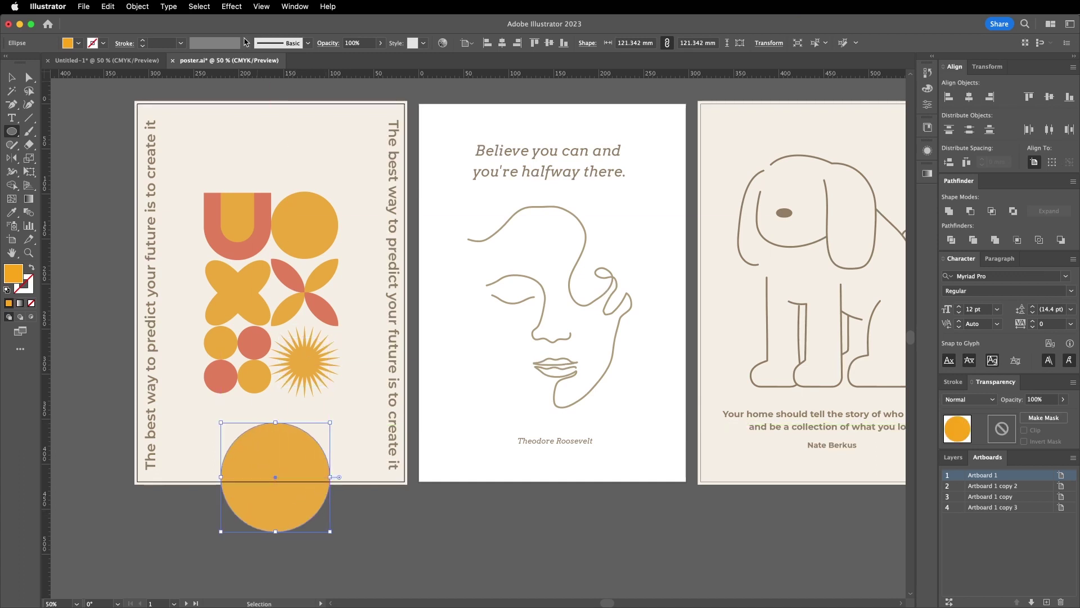
Apply a Zig Zag effect with corner points to the large circle, increasing its size and ridges to form a spiky sunburst
{"action": "left_click", "coordinate": [239, 8]}
{"action": "mouse_move", "coordinate": [270, 122]}
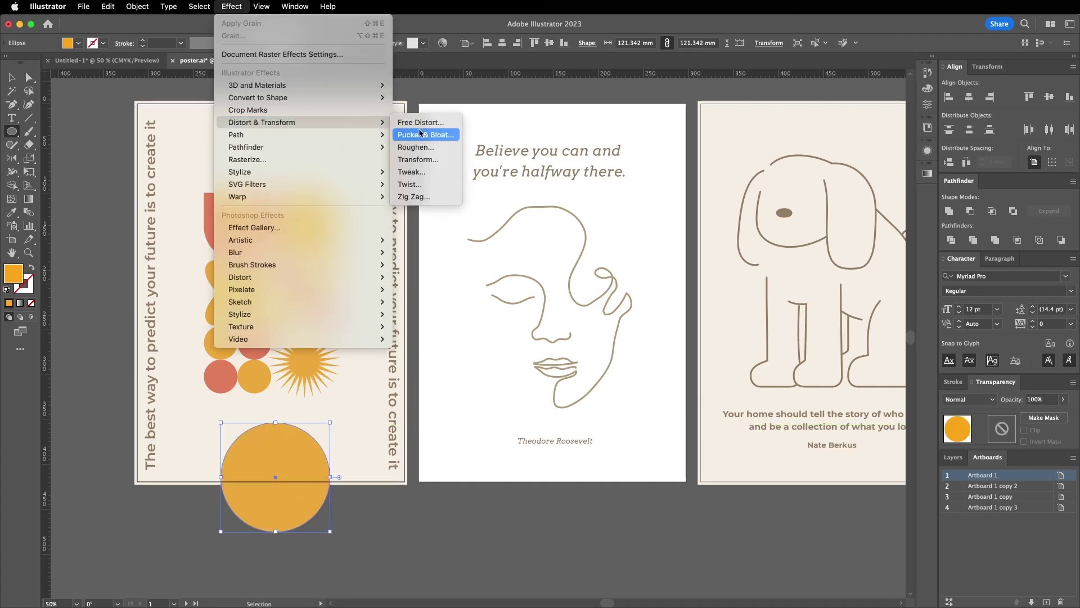
{"action": "left_click", "coordinate": [422, 196]}
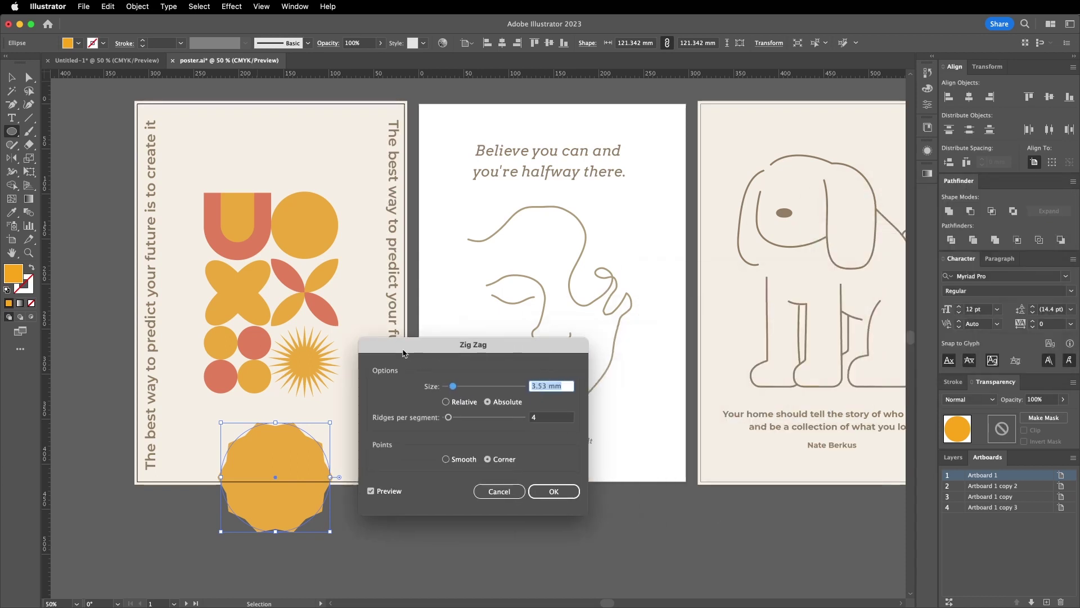
{"action": "left_click_drag", "start_coordinate": [460, 376], "coordinate": [514, 376]}
{"action": "left_click_drag", "start_coordinate": [455, 406], "coordinate": [472, 406]}
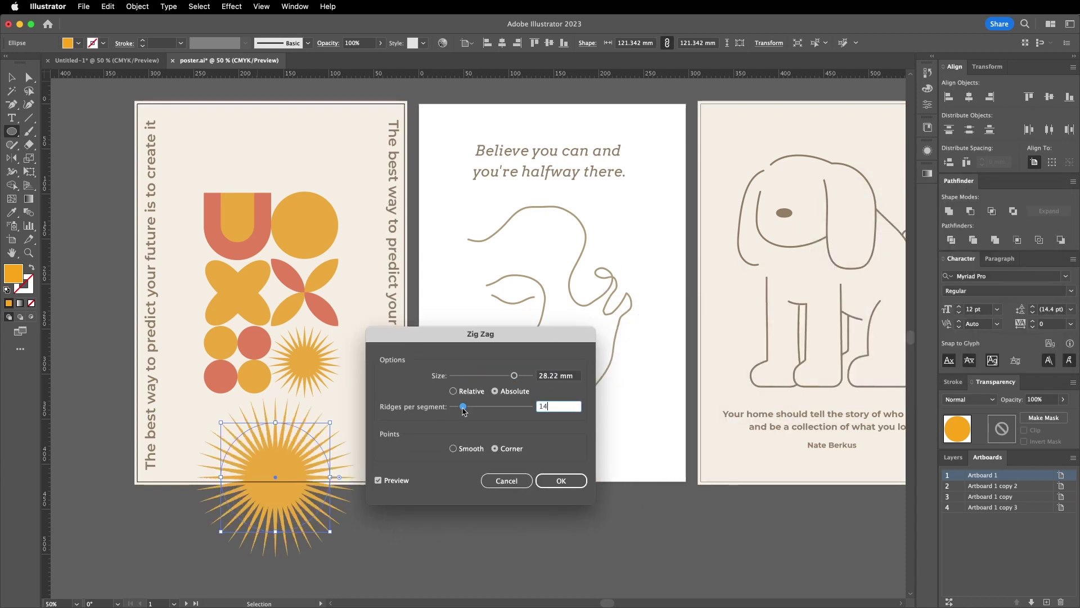
{"action": "key", "text": "Tab"}
{"action": "key", "text": "Return"}
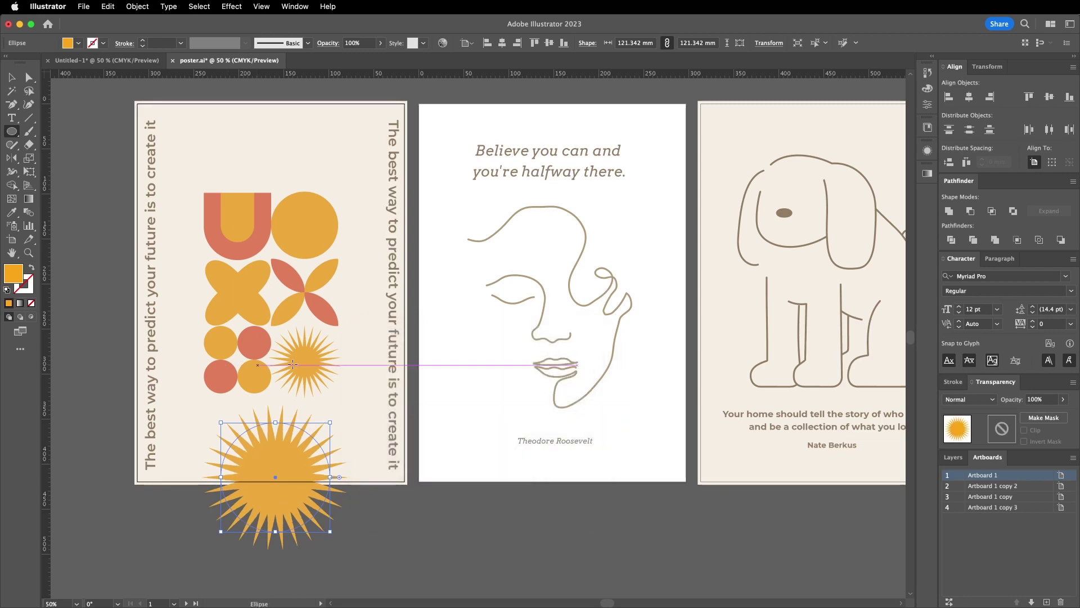
Duplicate the plain orange circle beside the large sunburst and apply a Pucker & Bloat effect of 31% to the copy
{"action": "key", "text": "v"}
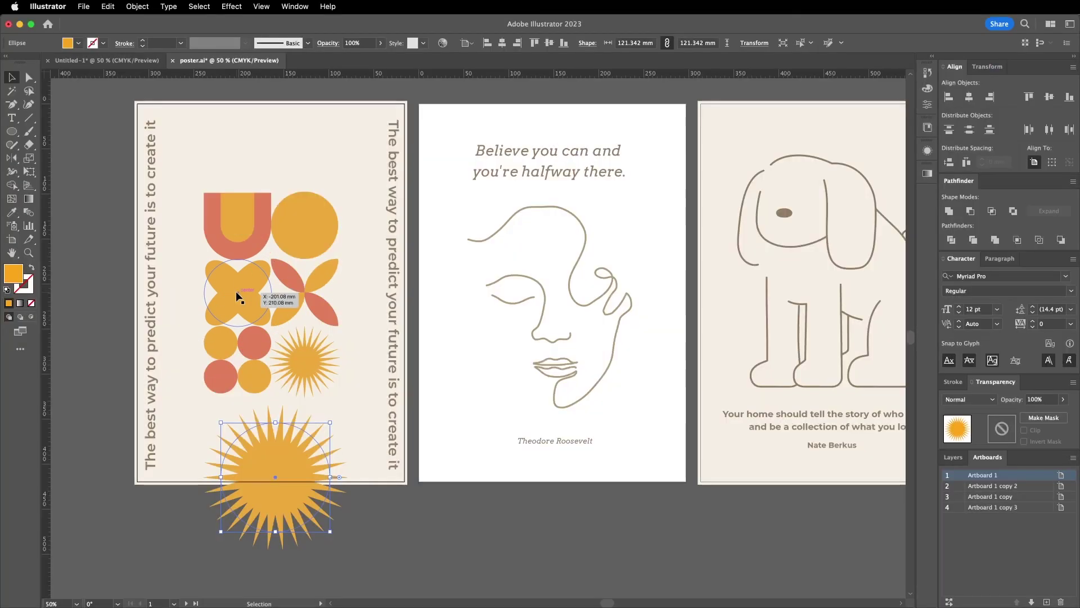
{"action": "left_click_drag", "start_coordinate": [236, 295], "coordinate": [401, 498]}
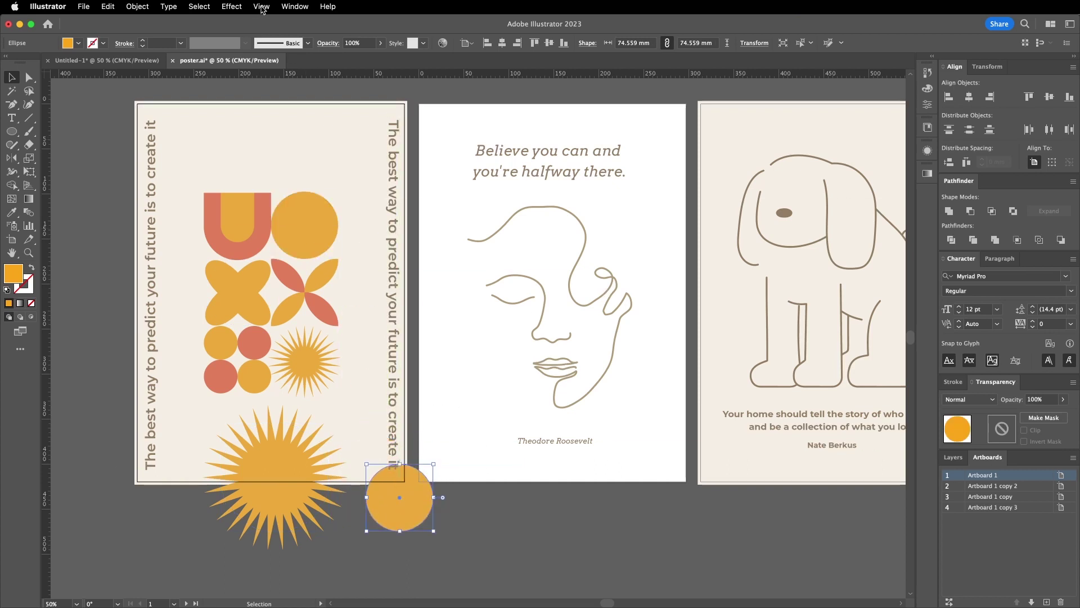
{"action": "left_click", "coordinate": [233, 6]}
{"action": "mouse_move", "coordinate": [256, 122]}
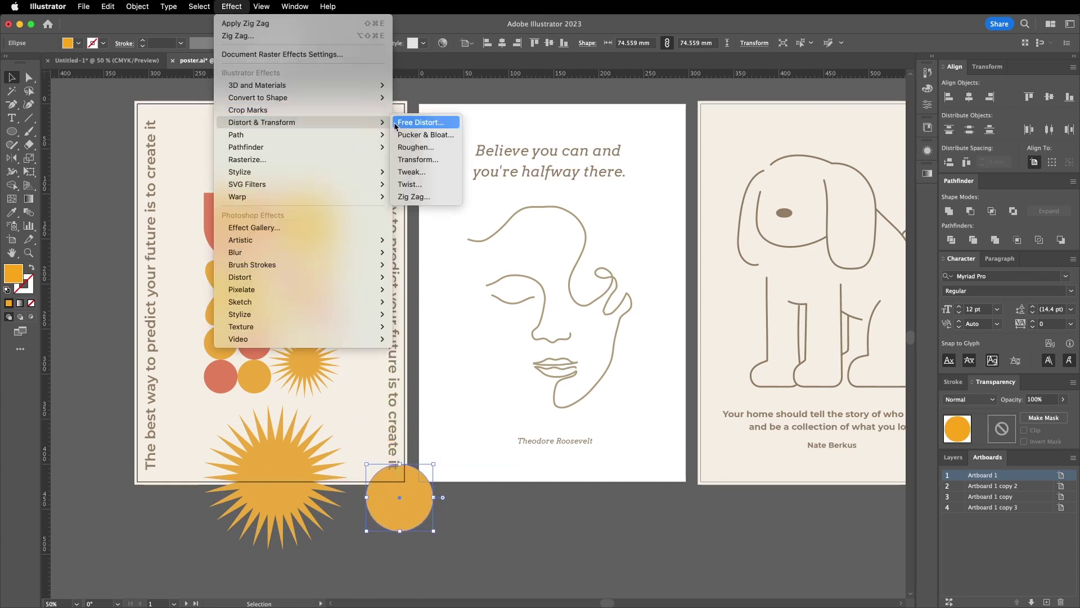
{"action": "left_click", "coordinate": [427, 135]}
{"action": "mouse_move", "coordinate": [706, 288]}
{"action": "left_mouse_down"}
{"action": "mouse_move", "coordinate": [683, 291]}
{"action": "mouse_move", "coordinate": [741, 292]}
{"action": "mouse_move", "coordinate": [716, 292]}
{"action": "mouse_move", "coordinate": [727, 291]}
{"action": "left_mouse_up"}
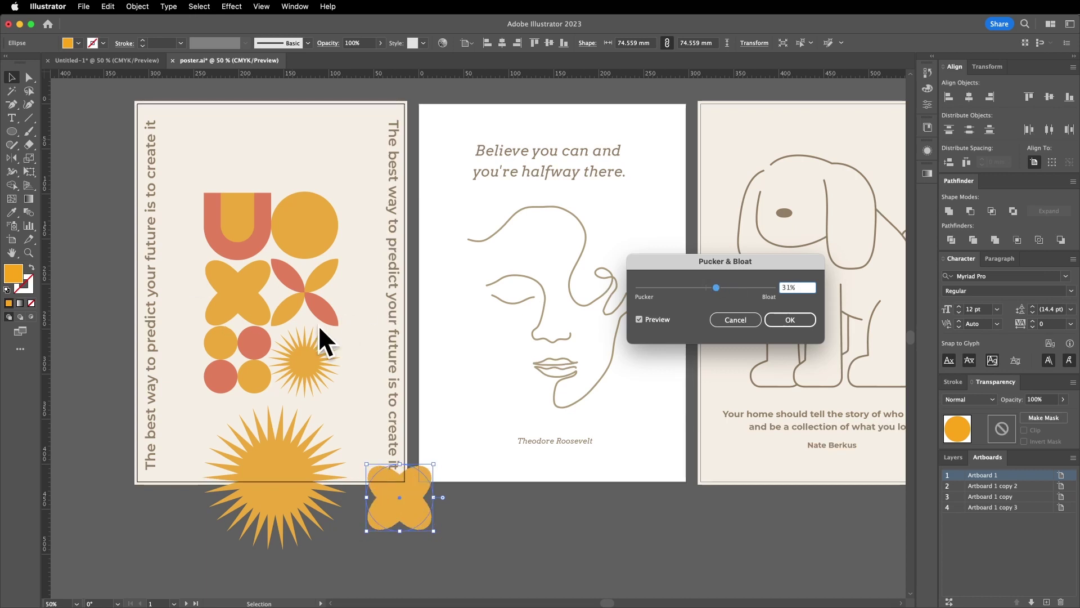
{"action": "key", "text": "Return"}
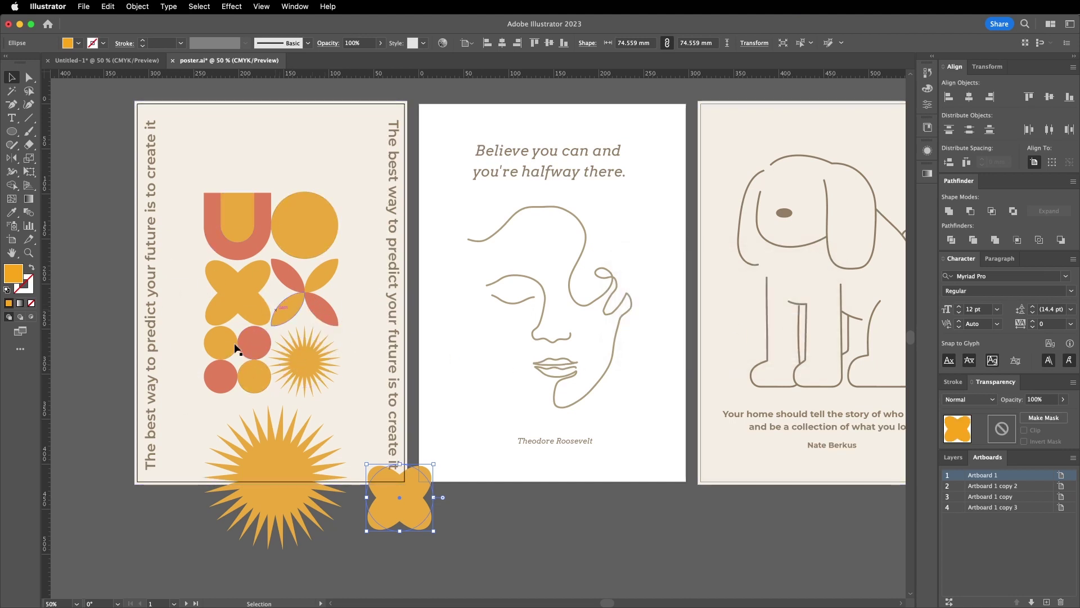
Delete the large sunburst and the four-lobed shape at the lower edge of the geometric-shapes poster
{"action": "left_click", "coordinate": [152, 351]}
{"action": "left_click_drag", "start_coordinate": [434, 541], "coordinate": [230, 509]}
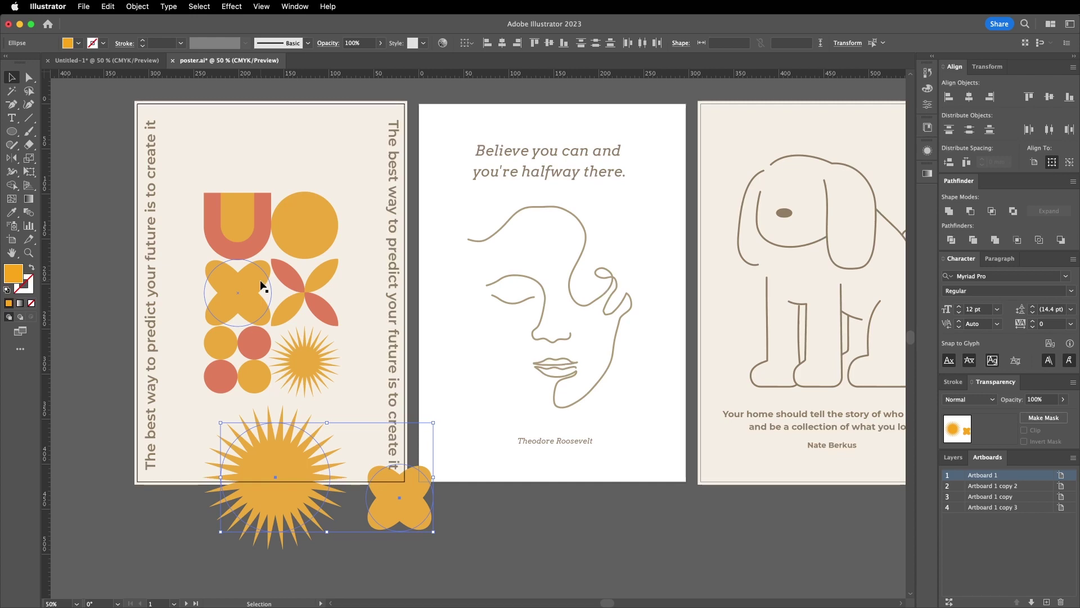
{"action": "key", "text": "Delete"}
Paint a nose outline, an arched upper eyelid and a closed-eye line with the Paintbrush below the face poster
{"action": "left_click_drag", "start_coordinate": [557, 272], "coordinate": [484, 275]}
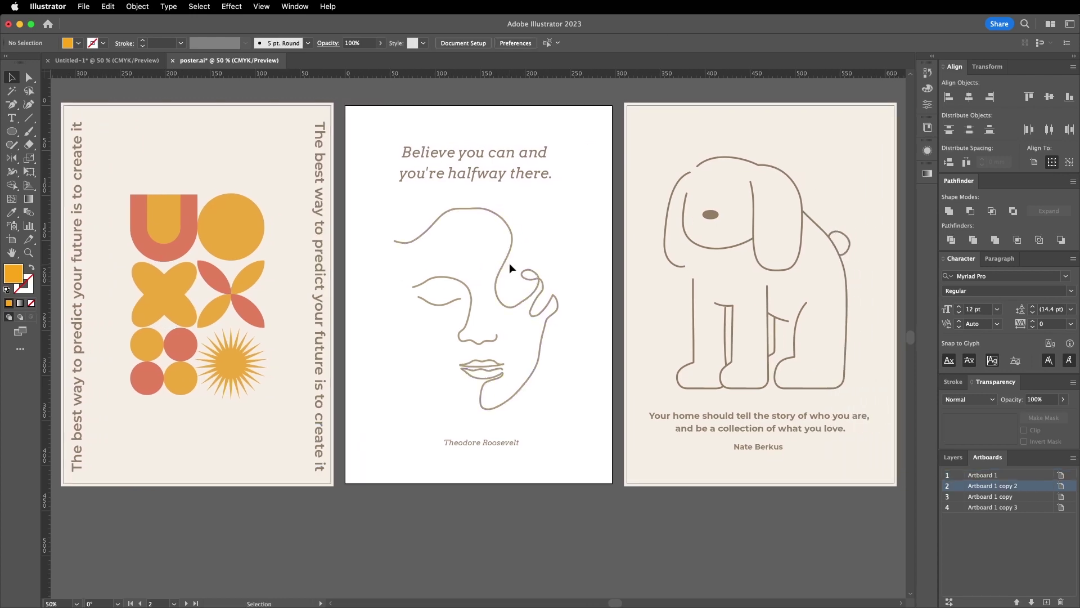
{"action": "scroll", "coordinate": [511, 266], "scroll_direction": "up", "scroll_amount": 3}
{"action": "scroll", "coordinate": [513, 265], "scroll_direction": "down", "scroll_amount": 2}
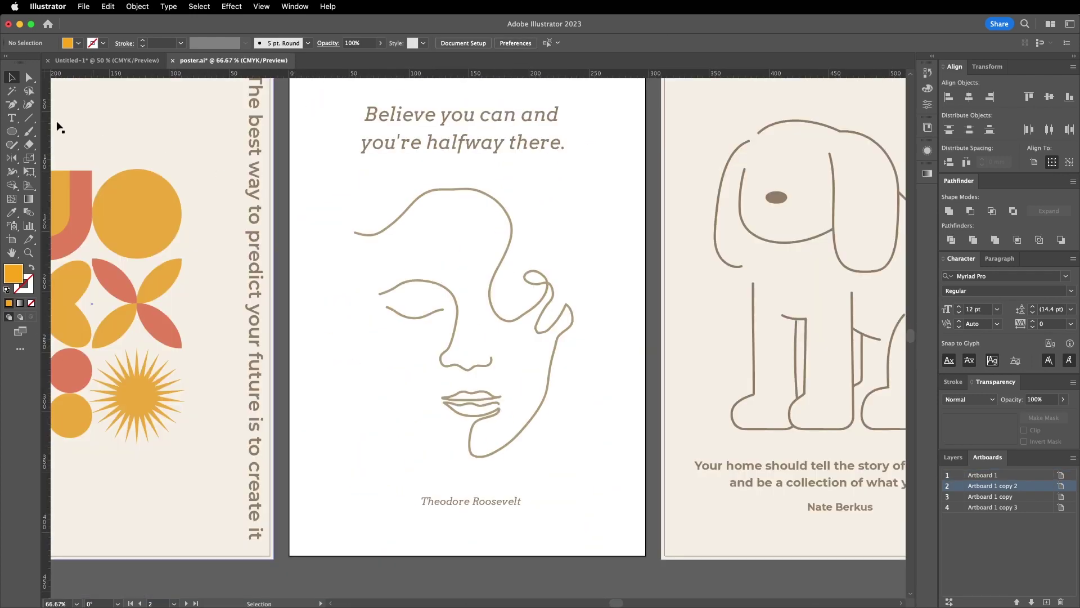
{"action": "left_click", "coordinate": [29, 132]}
{"action": "scroll", "coordinate": [436, 455], "scroll_direction": "down", "scroll_amount": 5}
{"action": "scroll", "coordinate": [436, 456], "scroll_direction": "right", "scroll_amount": 2}
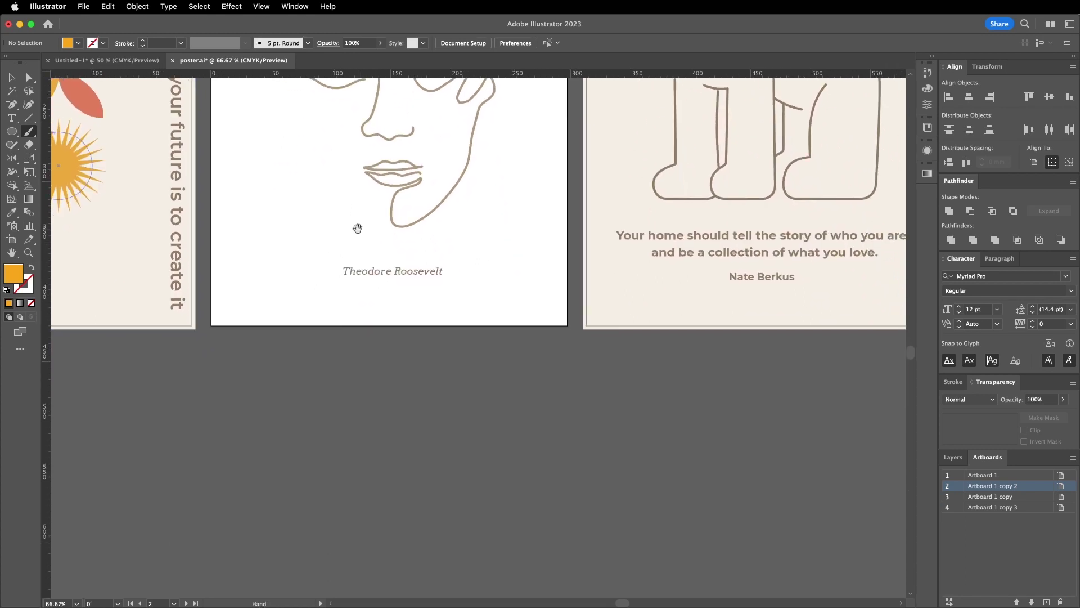
{"action": "mouse_move", "coordinate": [327, 375]}
{"action": "left_mouse_down"}
{"action": "mouse_move", "coordinate": [337, 388]}
{"action": "mouse_move", "coordinate": [332, 496]}
{"action": "left_mouse_up"}
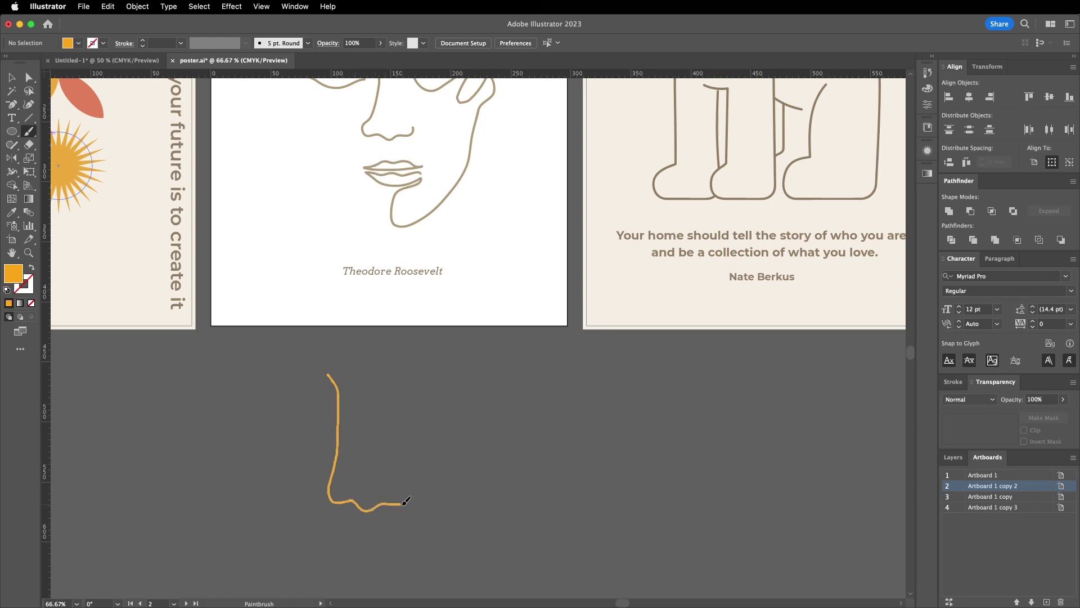
{"action": "left_click_drag", "start_coordinate": [406, 475], "coordinate": [406, 474]}
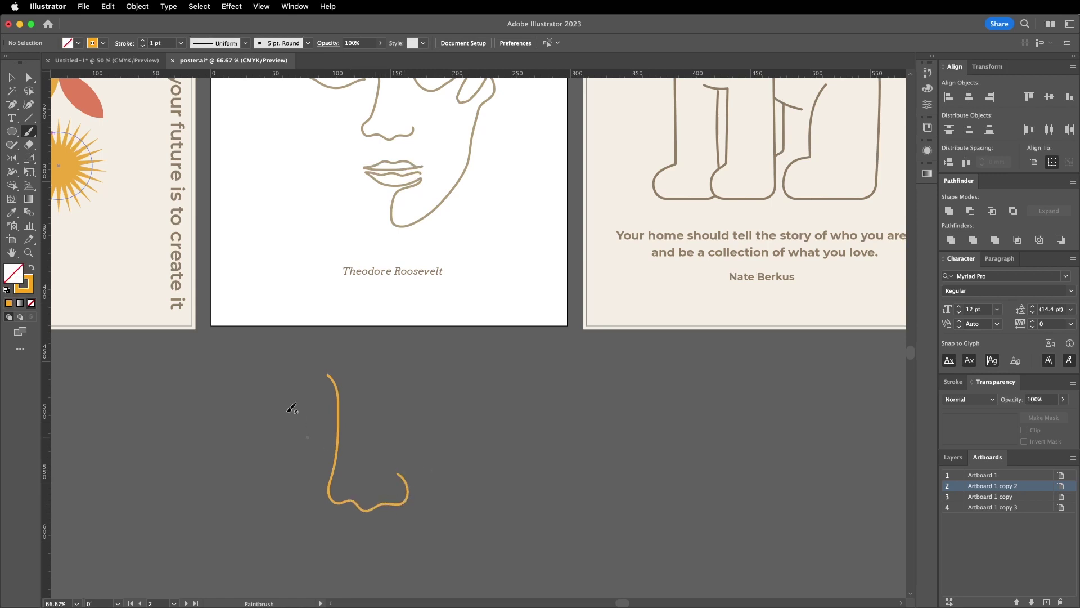
{"action": "scroll", "coordinate": [331, 386], "scroll_direction": "up", "scroll_amount": 3}
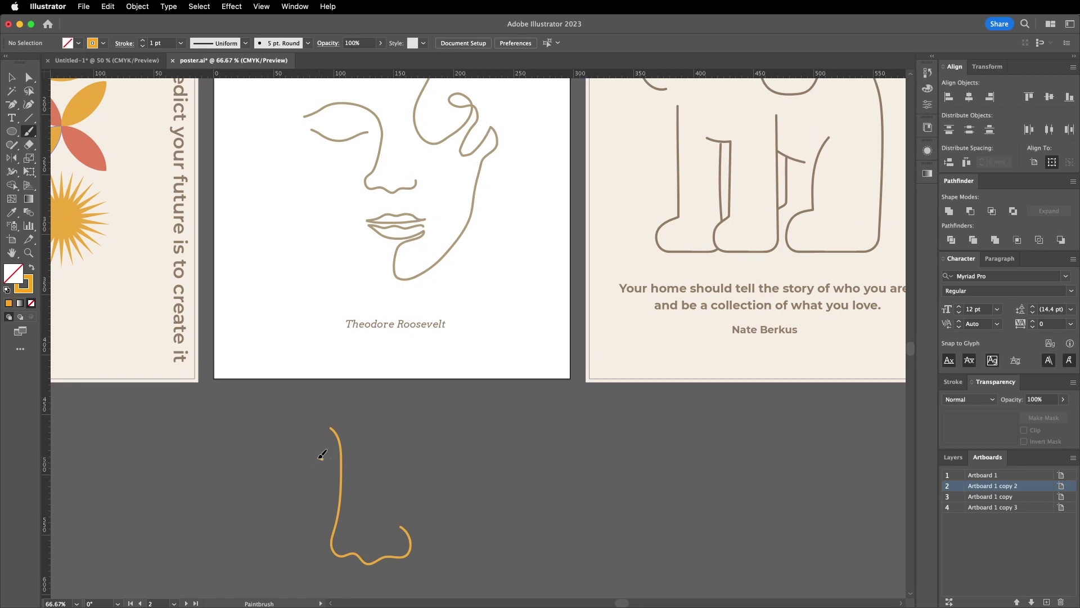
{"action": "left_click_drag", "start_coordinate": [239, 444], "coordinate": [317, 421]}
Join the neighbouring end anchors of the painted eyelid and nose lines into one continuous path
{"action": "key", "text": "a"}
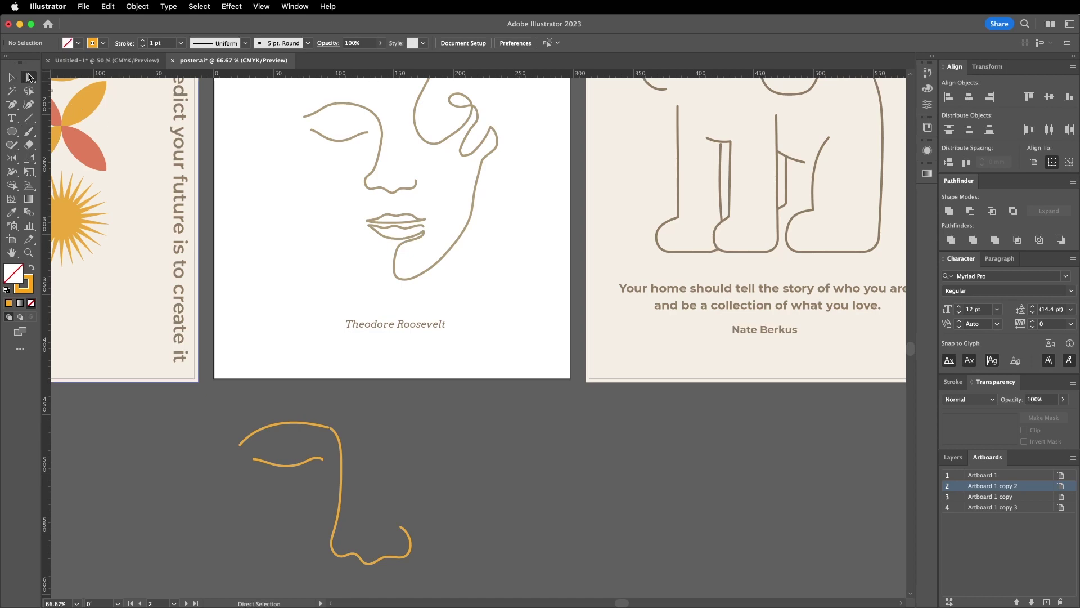
{"action": "key", "text": "super+equal"}
{"action": "key", "text": "super+equal"}
{"action": "key", "text": "super+equal"}
{"action": "key", "text": "super+equal"}
{"action": "left_click", "coordinate": [307, 408]}
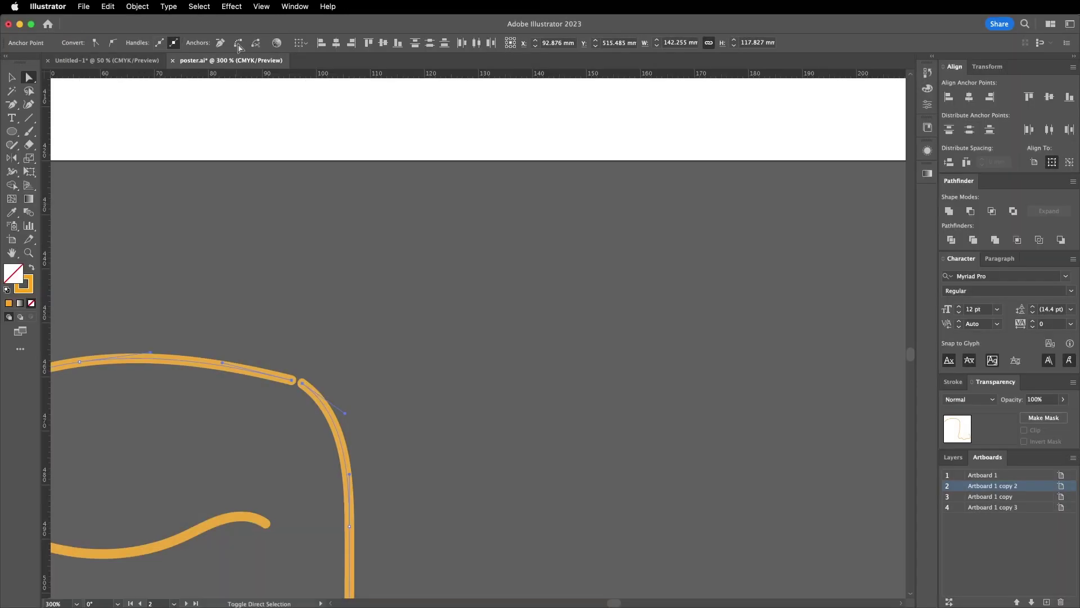
{"action": "left_click", "coordinate": [239, 44]}
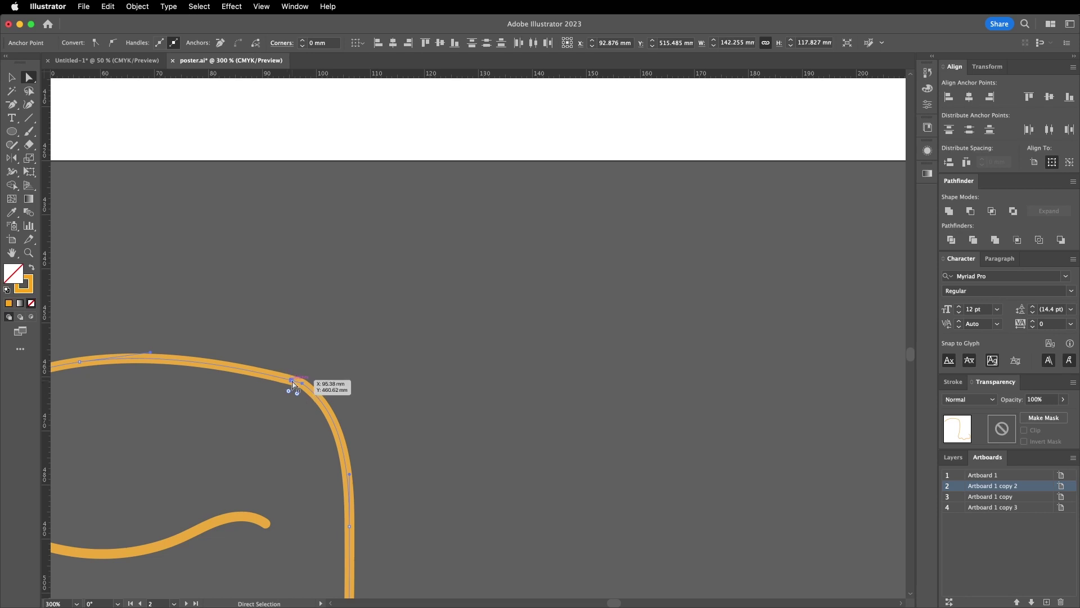
Reposition the anchor at the join between eyelid and nose, convert it to smooth and adjust its handle to round the curve
{"action": "mouse_move", "coordinate": [293, 386]}
{"action": "left_mouse_down"}
{"action": "mouse_move", "coordinate": [312, 392]}
{"action": "mouse_move", "coordinate": [305, 373]}
{"action": "mouse_move", "coordinate": [308, 390]}
{"action": "left_mouse_up"}
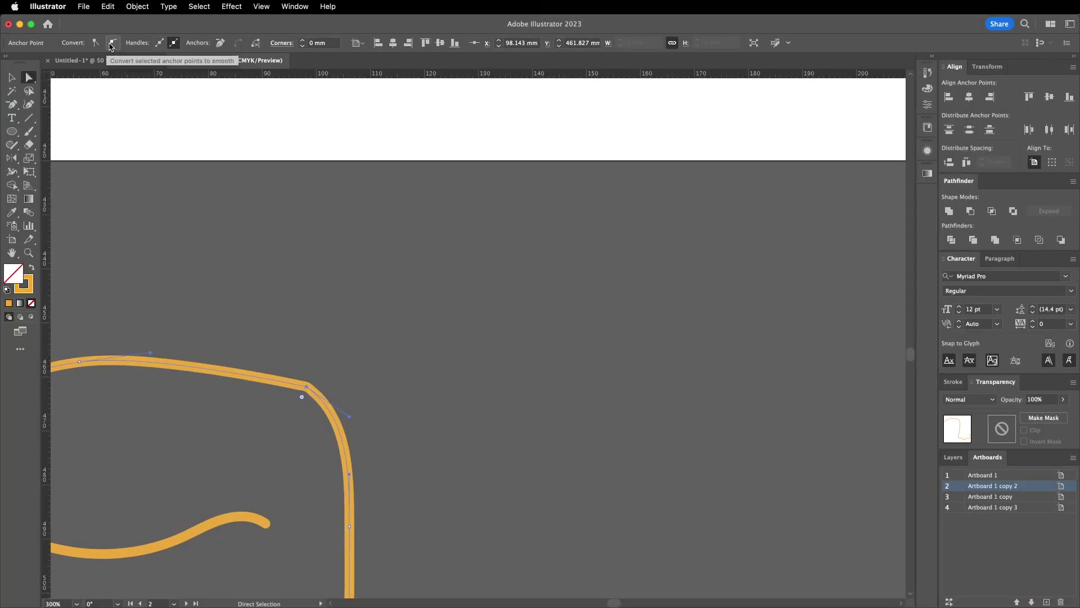
{"action": "left_click", "coordinate": [113, 44]}
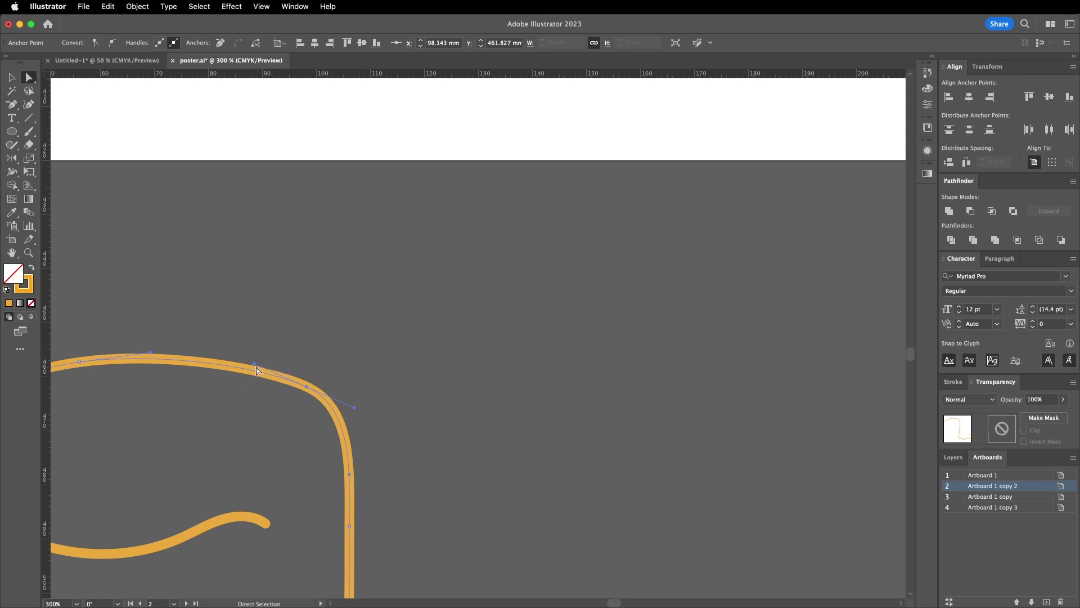
{"action": "mouse_move", "coordinate": [256, 366]}
{"action": "left_mouse_down"}
{"action": "mouse_move", "coordinate": [257, 340]}
{"action": "mouse_move", "coordinate": [238, 351]}
{"action": "mouse_move", "coordinate": [266, 350]}
{"action": "left_mouse_up"}
Select the face artwork on the poster and examine how its drawn lines deviate from the underlying paths around the hand, nose, lips and chin
{"action": "scroll", "coordinate": [266, 349], "scroll_direction": "down", "scroll_amount": 4}
{"action": "key", "text": "v"}
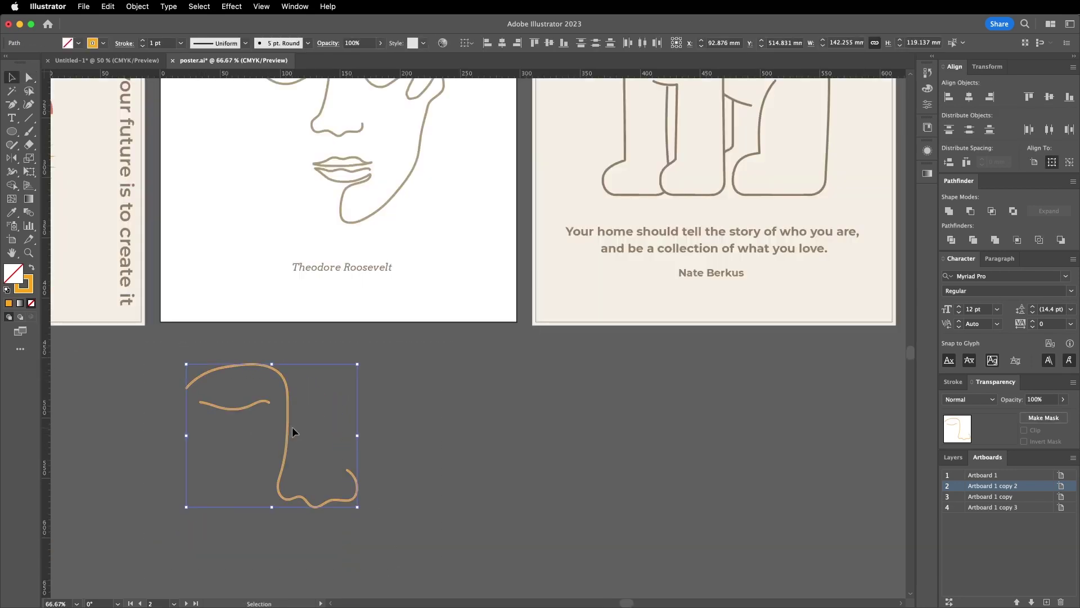
{"action": "scroll", "coordinate": [328, 434], "scroll_direction": "up", "scroll_amount": 3}
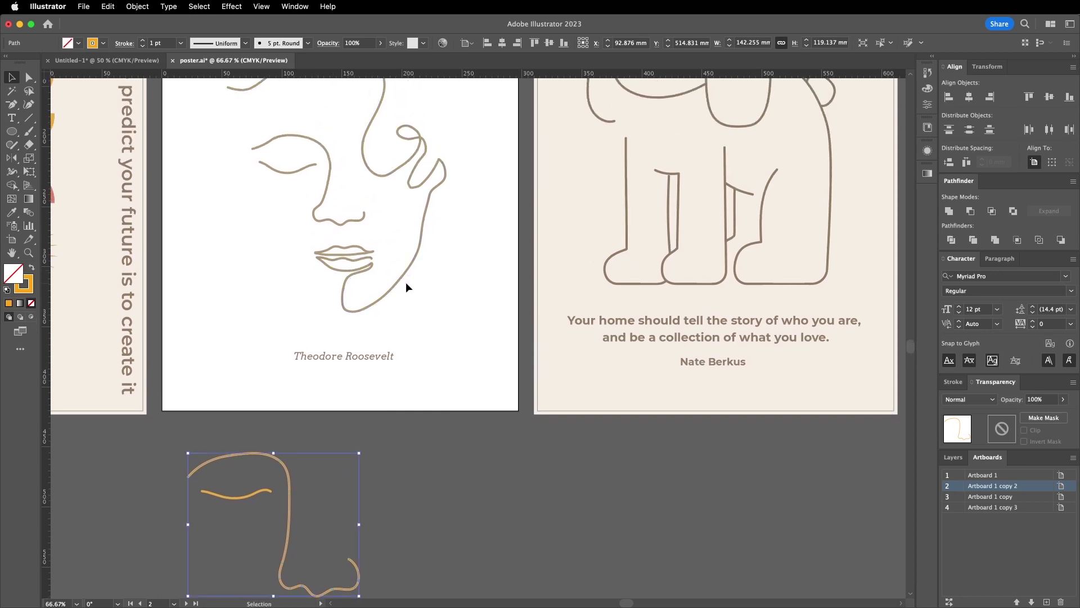
{"action": "left_click", "coordinate": [400, 283]}
{"action": "scroll", "coordinate": [405, 144], "scroll_direction": "up", "scroll_amount": 4}
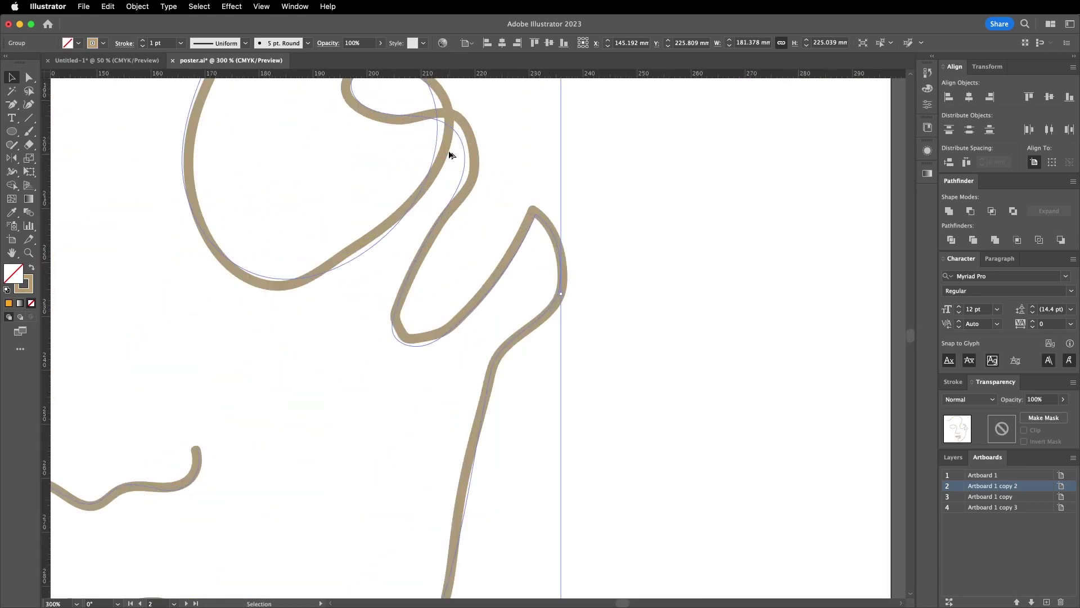
{"action": "scroll", "coordinate": [448, 151], "scroll_direction": "down", "scroll_amount": 1}
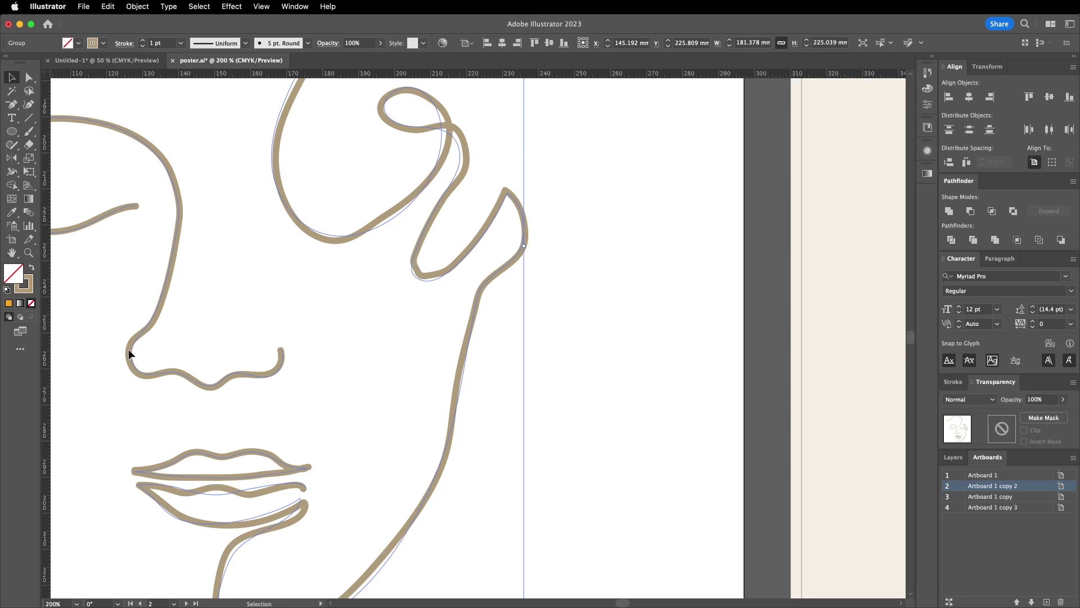
{"action": "left_click_drag", "start_coordinate": [224, 524], "coordinate": [296, 384]}
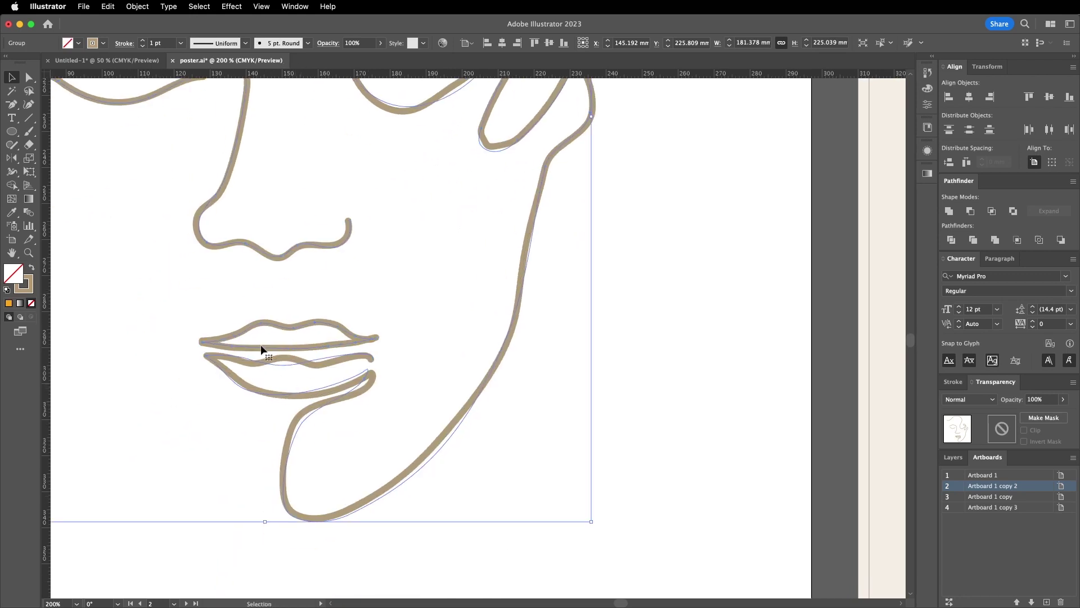
{"action": "scroll", "coordinate": [304, 352], "scroll_direction": "down", "scroll_amount": 2}
Review the Roughen effect settings in the face group's appearance and close them without changes
{"action": "left_click", "coordinate": [929, 152]}
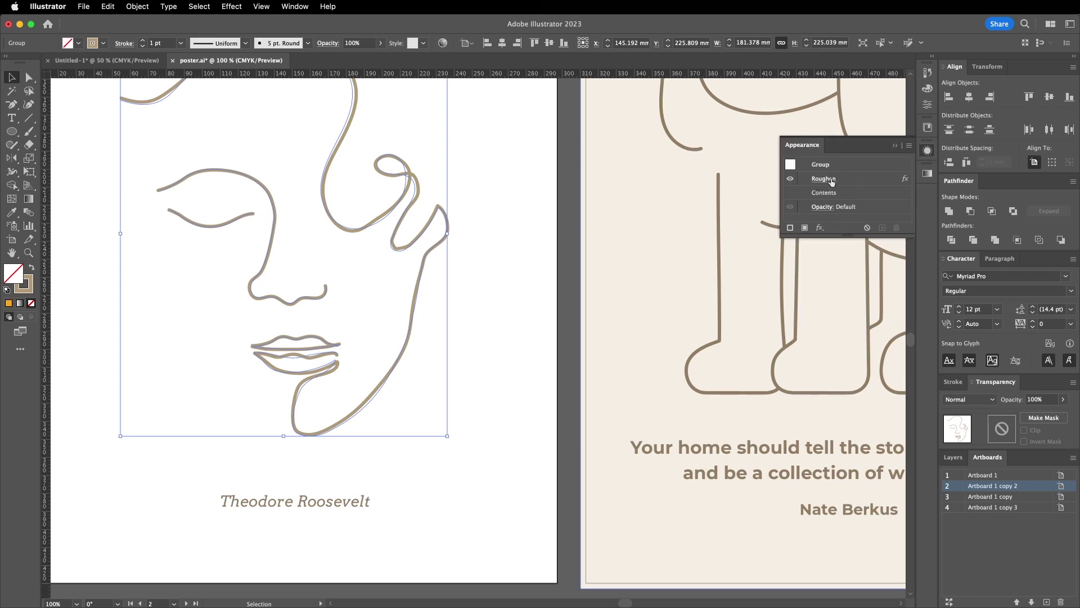
{"action": "left_click", "coordinate": [856, 180]}
{"action": "left_click", "coordinate": [832, 180]}
{"action": "left_click_drag", "start_coordinate": [957, 239], "coordinate": [536, 273]}
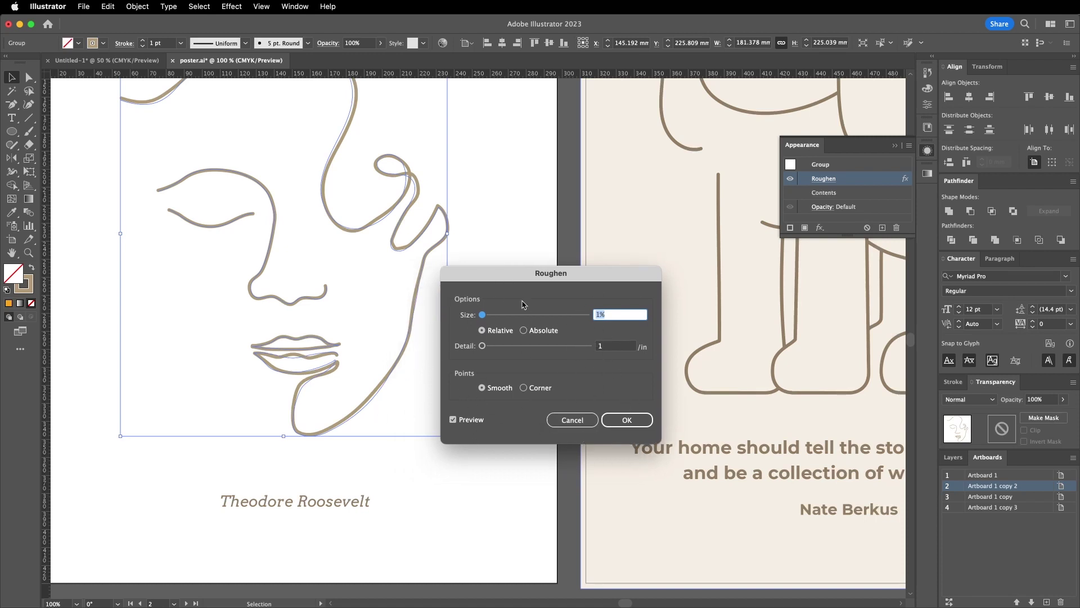
{"action": "left_click", "coordinate": [563, 420]}
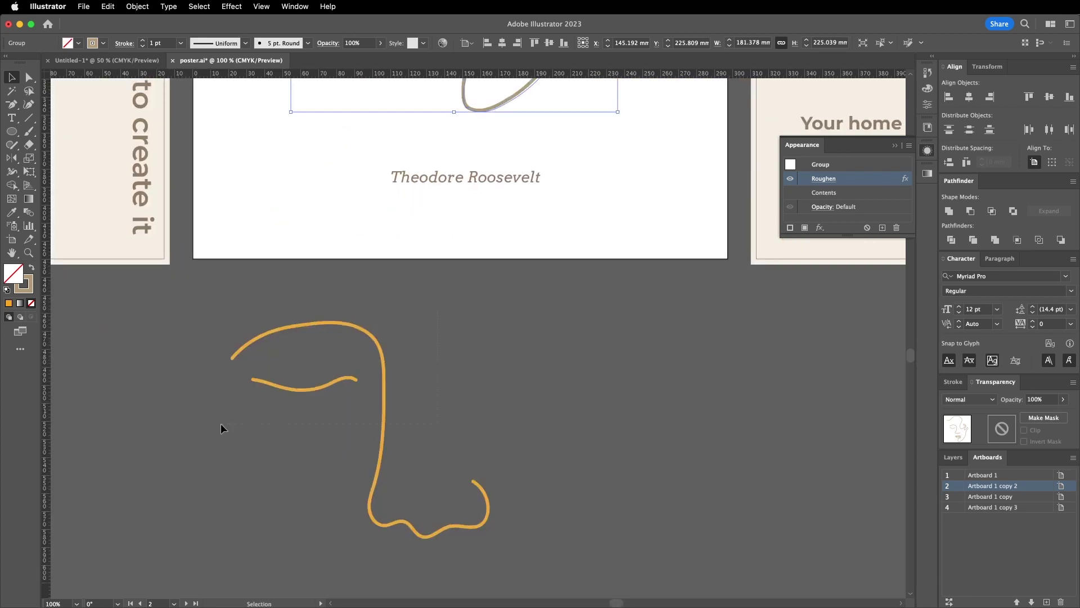
{"action": "left_click_drag", "start_coordinate": [221, 423], "coordinate": [538, 369]}
{"action": "left_click", "coordinate": [538, 370]}
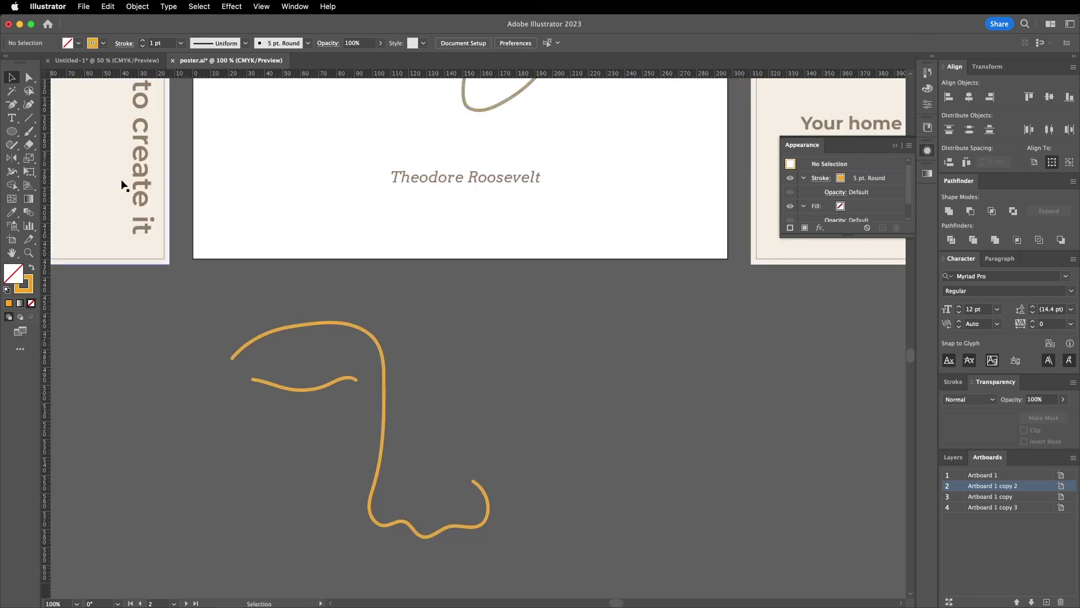
Apply Roughen to the painted eyebrow-and-nose line with relative size 1%, detail 1/in and smooth points
{"action": "left_click", "coordinate": [382, 349]}
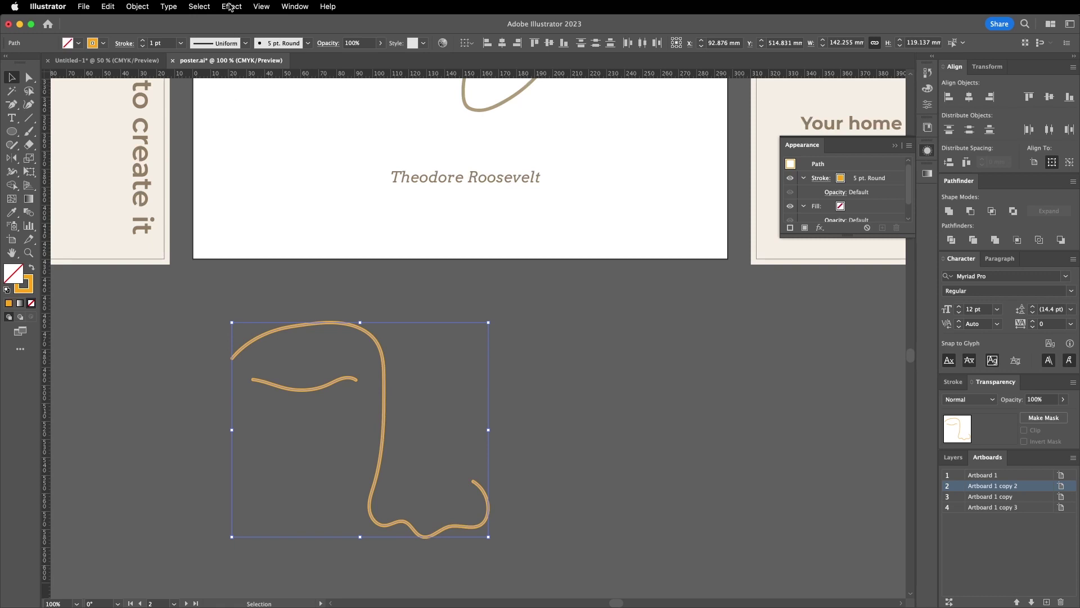
{"action": "left_click", "coordinate": [230, 7]}
{"action": "mouse_move", "coordinate": [270, 123]}
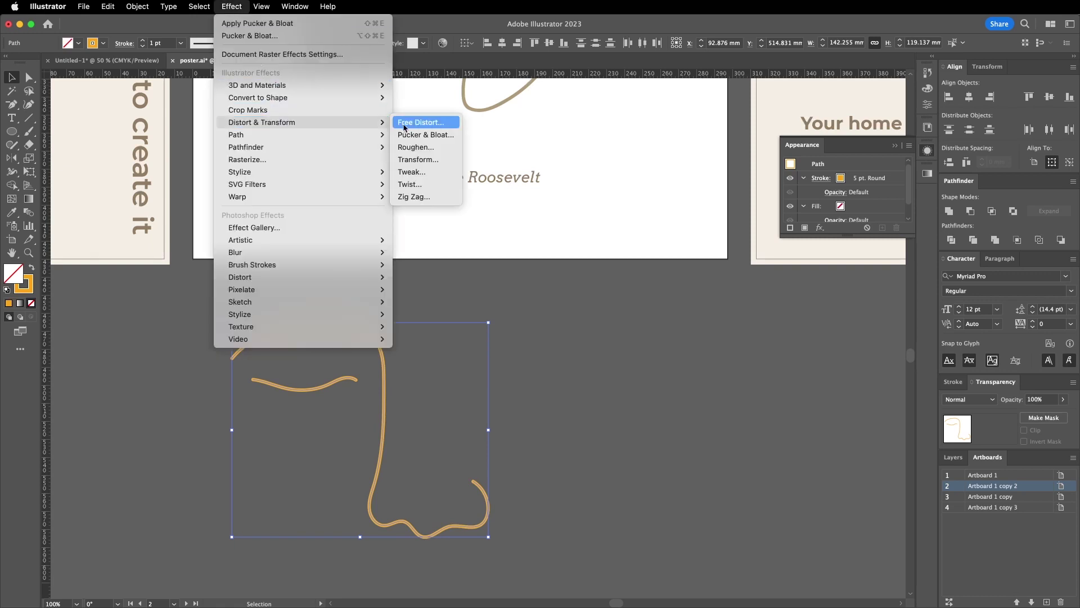
{"action": "left_click", "coordinate": [416, 147]}
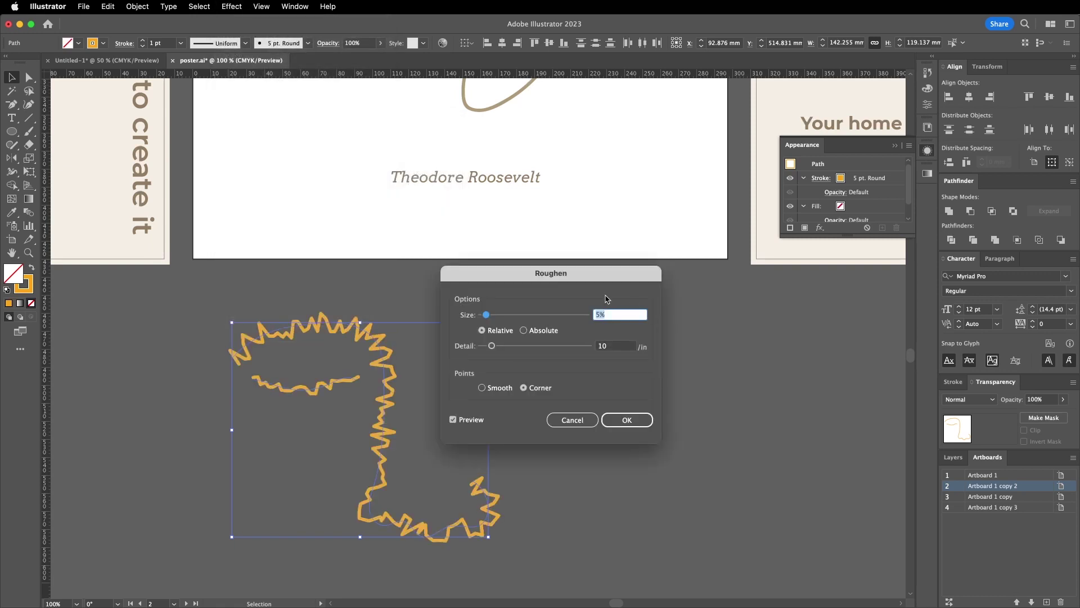
{"action": "left_click_drag", "start_coordinate": [520, 277], "coordinate": [602, 275]}
{"action": "left_click", "coordinate": [683, 312]}
{"action": "type", "text": "1"}
{"action": "key", "text": "Tab"}
{"action": "double_click", "coordinate": [693, 346]}
{"action": "type", "text": "1"}
{"action": "key", "text": "Tab"}
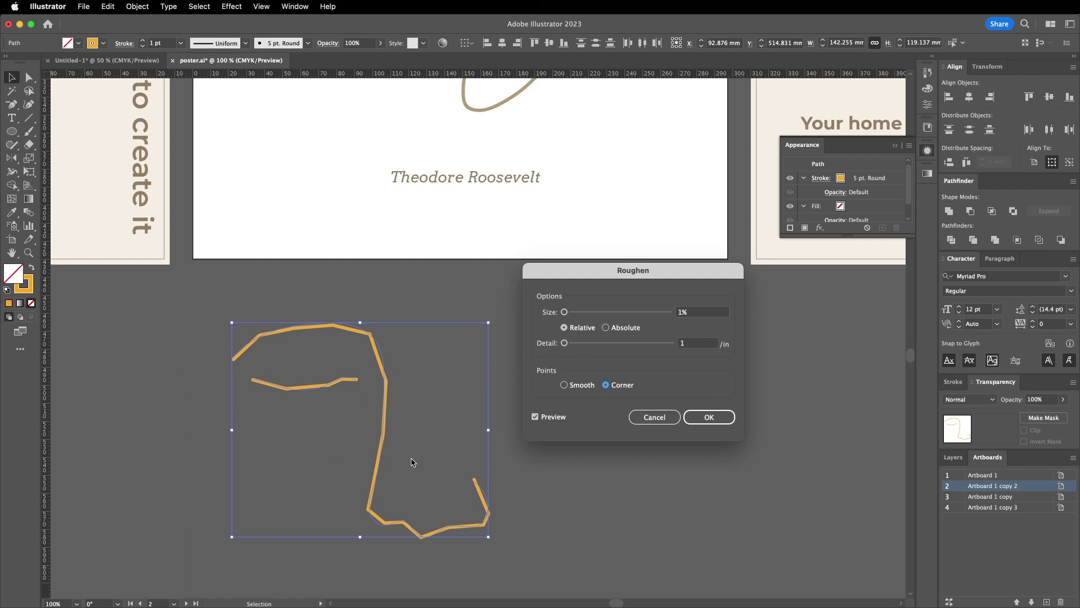
{"action": "left_click", "coordinate": [577, 387]}
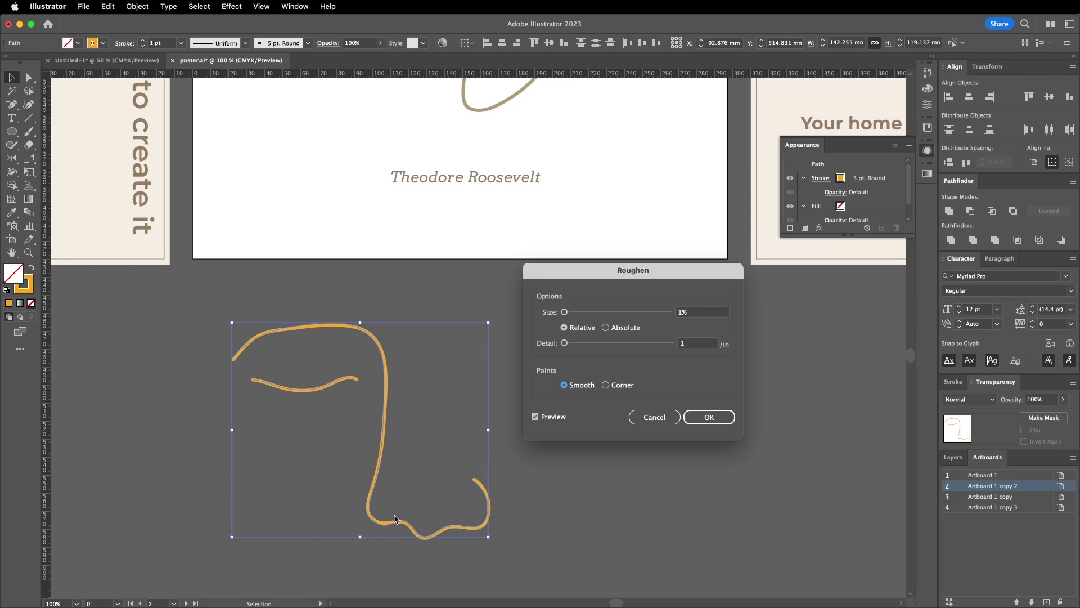
{"action": "left_click", "coordinate": [710, 418]}
Compare the roughened line with the poster's face drawing and examine the outlines of the dog poster, including its front legs
{"action": "scroll", "coordinate": [402, 231], "scroll_direction": "down", "scroll_amount": 5}
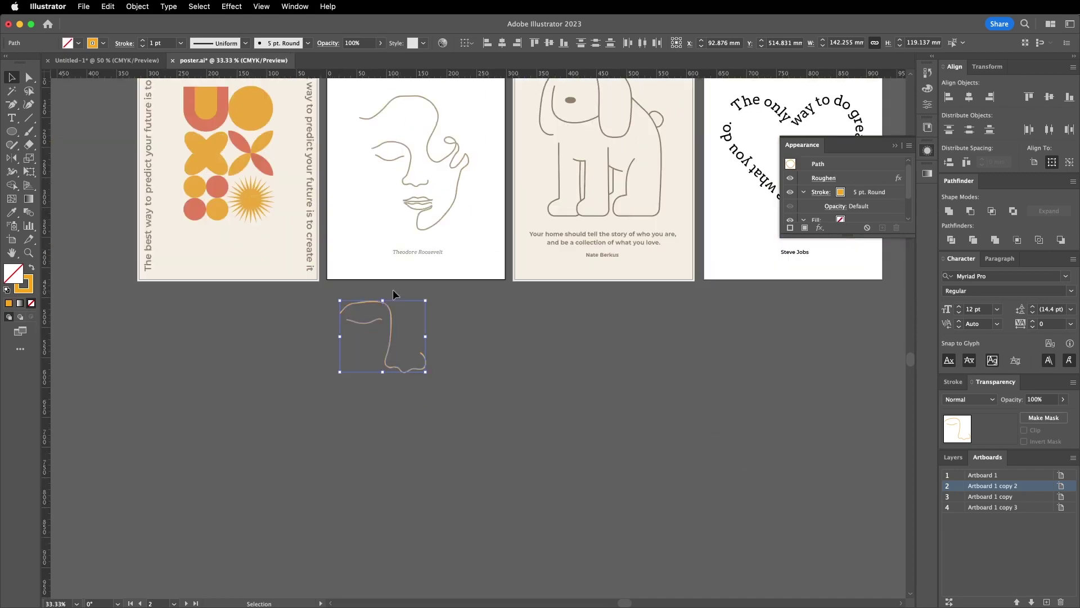
{"action": "scroll", "coordinate": [582, 225], "scroll_direction": "up", "scroll_amount": 6}
{"action": "scroll", "coordinate": [475, 398], "scroll_direction": "down", "scroll_amount": 3}
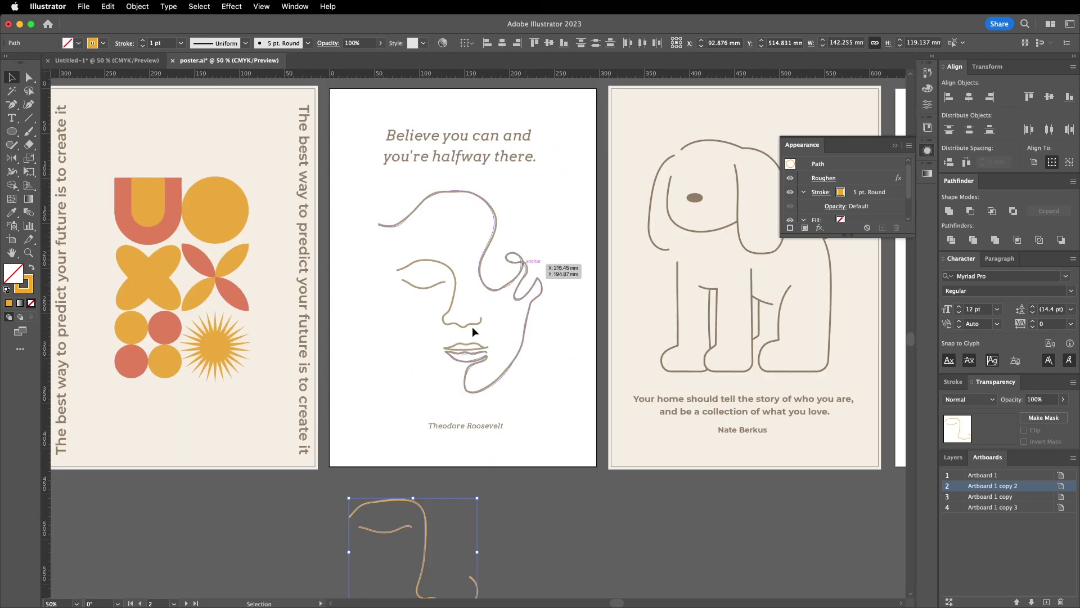
{"action": "scroll", "coordinate": [466, 310], "scroll_direction": "down", "scroll_amount": 3}
{"action": "scroll", "coordinate": [578, 467], "scroll_direction": "up", "scroll_amount": 5}
{"action": "scroll", "coordinate": [578, 467], "scroll_direction": "right", "scroll_amount": 4}
{"action": "left_click", "coordinate": [433, 222]}
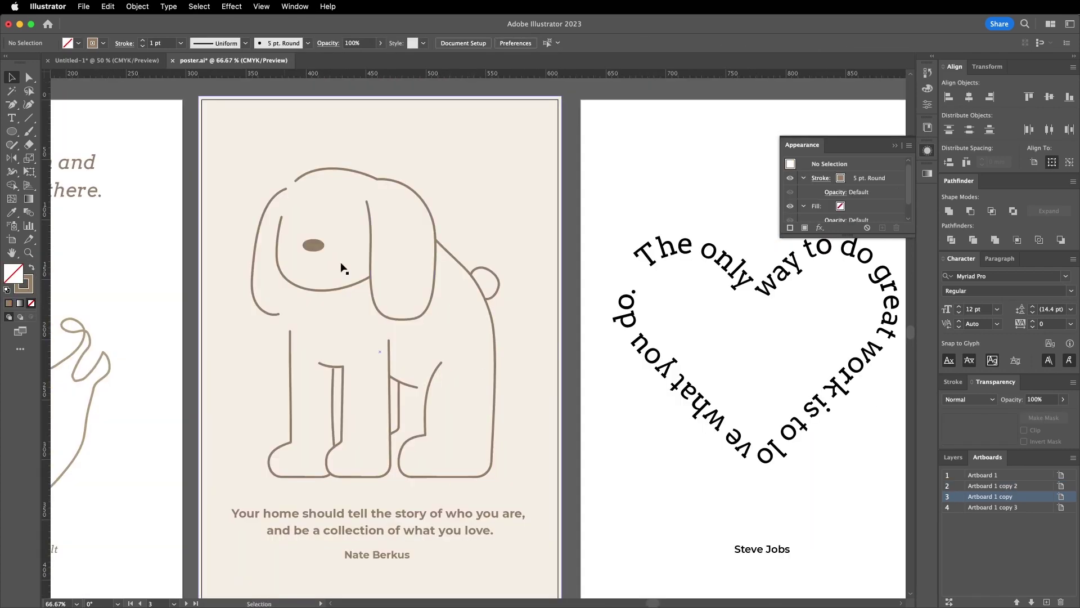
{"action": "scroll", "coordinate": [560, 313], "scroll_direction": "down", "scroll_amount": 1}
{"action": "left_click", "coordinate": [474, 288]}
{"action": "left_click", "coordinate": [574, 373]}
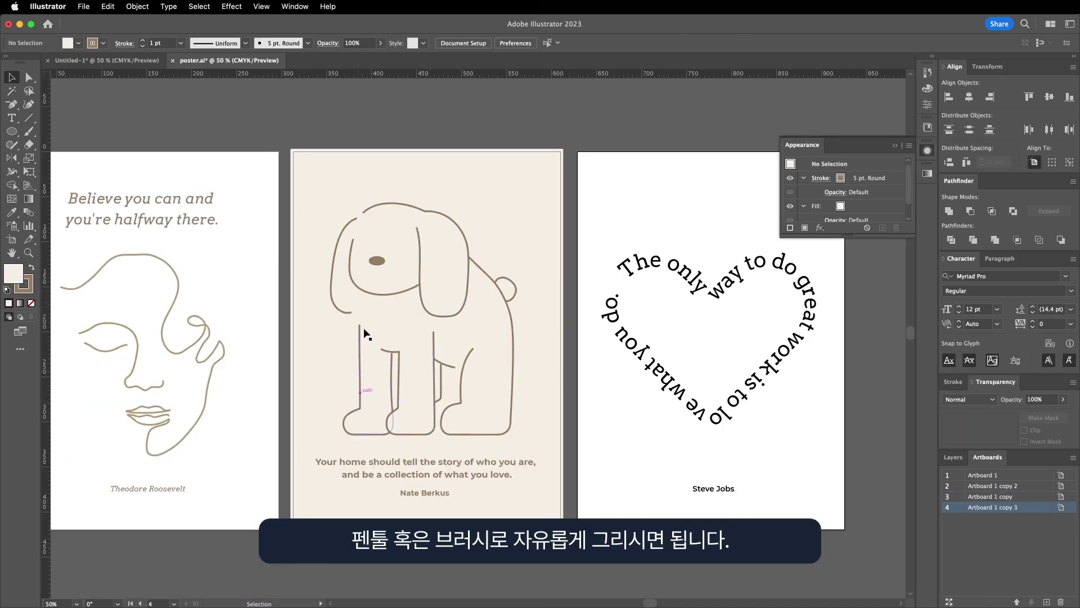
{"action": "left_click", "coordinate": [399, 420]}
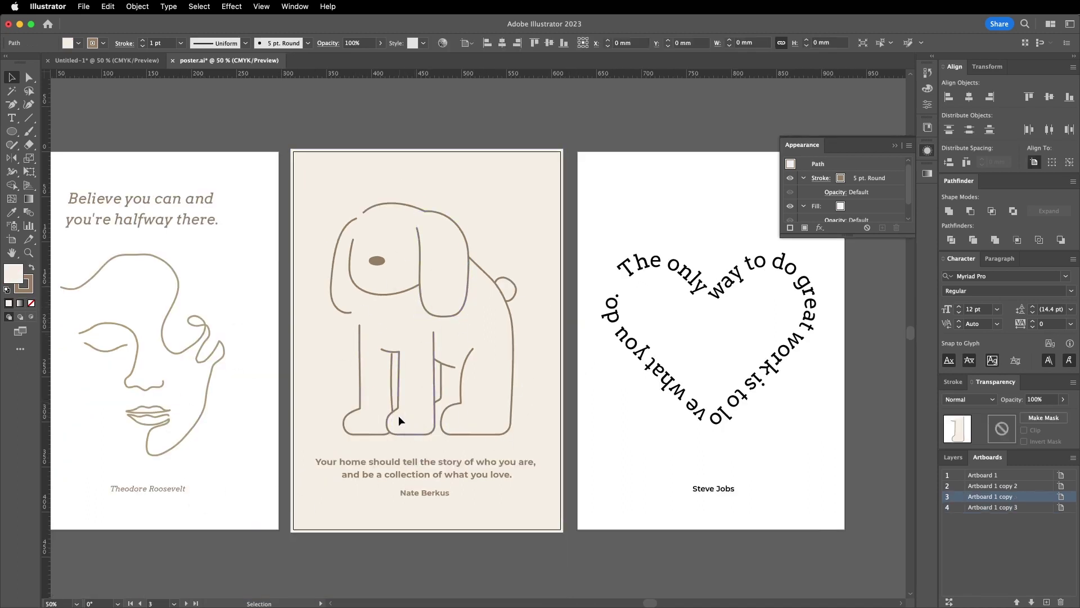
{"action": "left_click", "coordinate": [363, 412]}
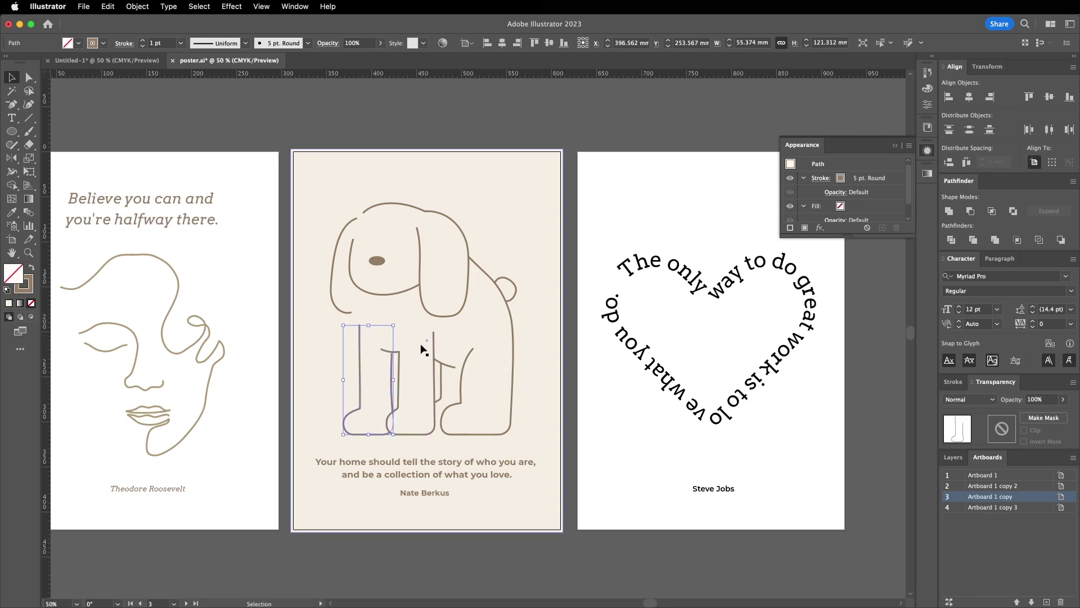
Draw two round brown-filled eyes without a stroke just above the dog's nose
{"action": "left_click", "coordinate": [366, 252]}
{"action": "key", "text": "l"}
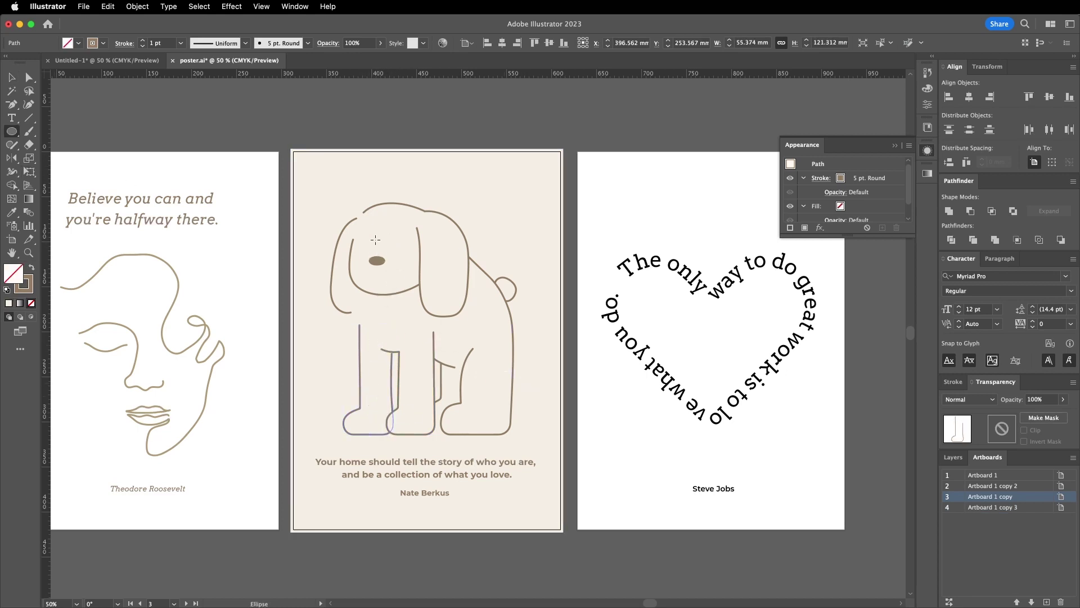
{"action": "mouse_move", "coordinate": [390, 244]}
{"action": "left_mouse_down"}
{"action": "mouse_move", "coordinate": [398, 252]}
{"action": "mouse_move", "coordinate": [206, 260]}
{"action": "left_mouse_up"}
{"action": "scroll", "coordinate": [397, 248], "scroll_direction": "up", "scroll_amount": 5}
{"action": "key", "text": "shift+x"}
{"action": "key", "text": "v"}
{"action": "scroll", "coordinate": [205, 259], "scroll_direction": "down", "scroll_amount": 6}
{"action": "left_click", "coordinate": [160, 211]}
Draw a brown rectangle about 22 × 42 mm in the empty area above the dog's head and rotate it 45 degrees
{"action": "scroll", "coordinate": [160, 211], "scroll_direction": "up", "scroll_amount": 3}
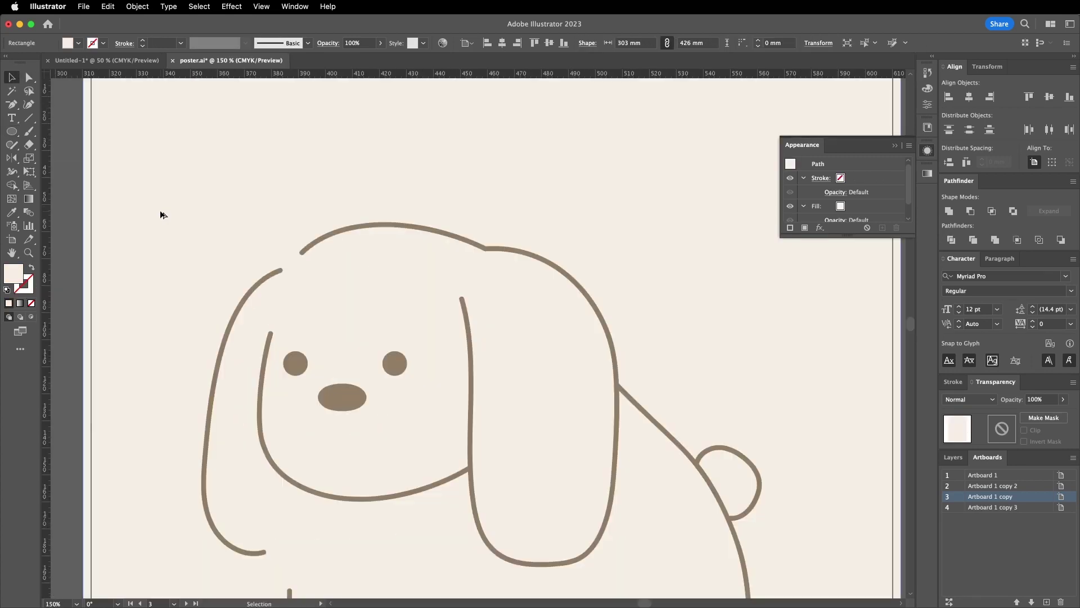
{"action": "left_click", "coordinate": [11, 131]}
{"action": "left_click", "coordinate": [76, 133]}
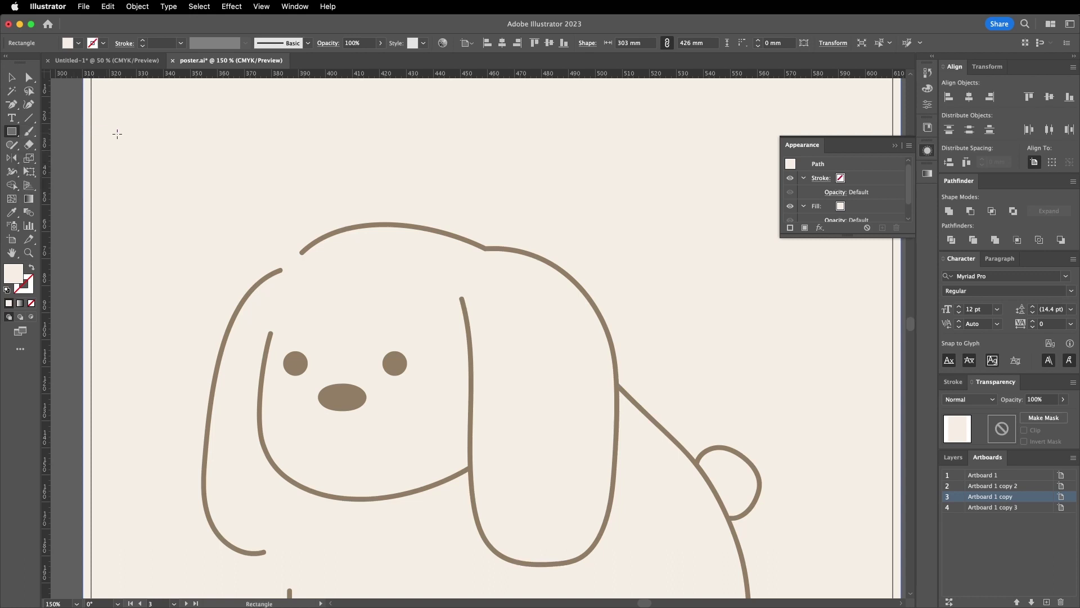
{"action": "left_click_drag", "start_coordinate": [139, 129], "coordinate": [198, 243]}
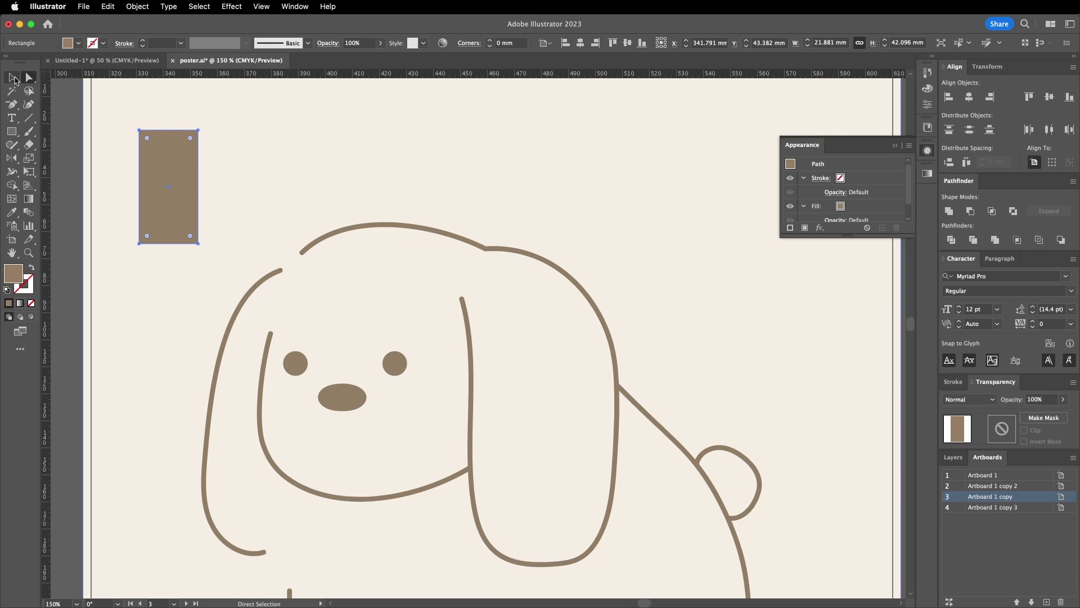
{"action": "left_click", "coordinate": [13, 78]}
{"action": "left_click_drag", "start_coordinate": [201, 127], "coordinate": [151, 122]}
{"action": "key", "text": "a"}
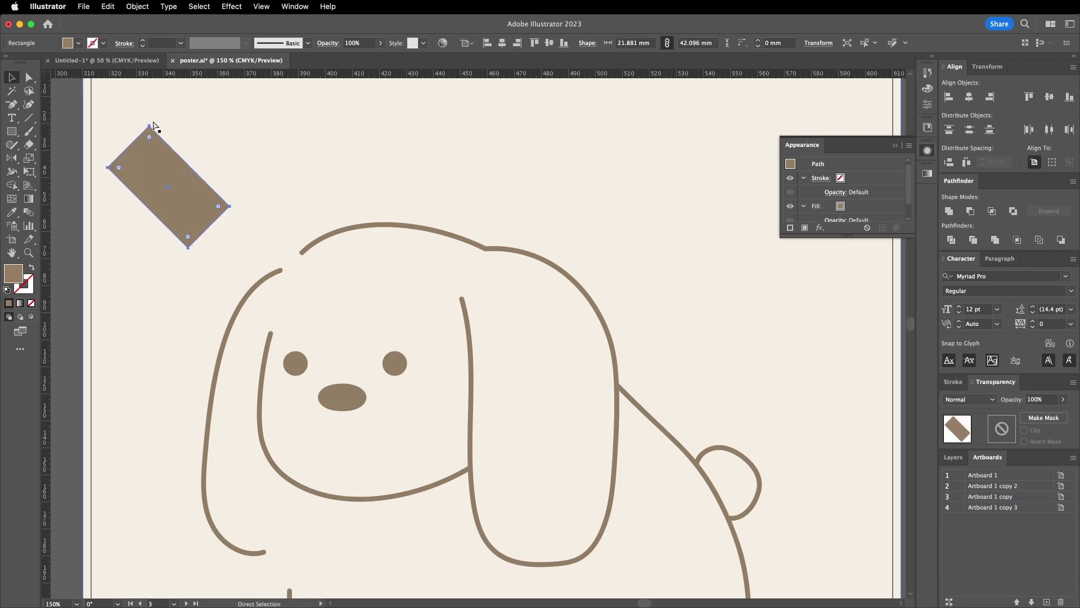
{"action": "key", "text": "v"}
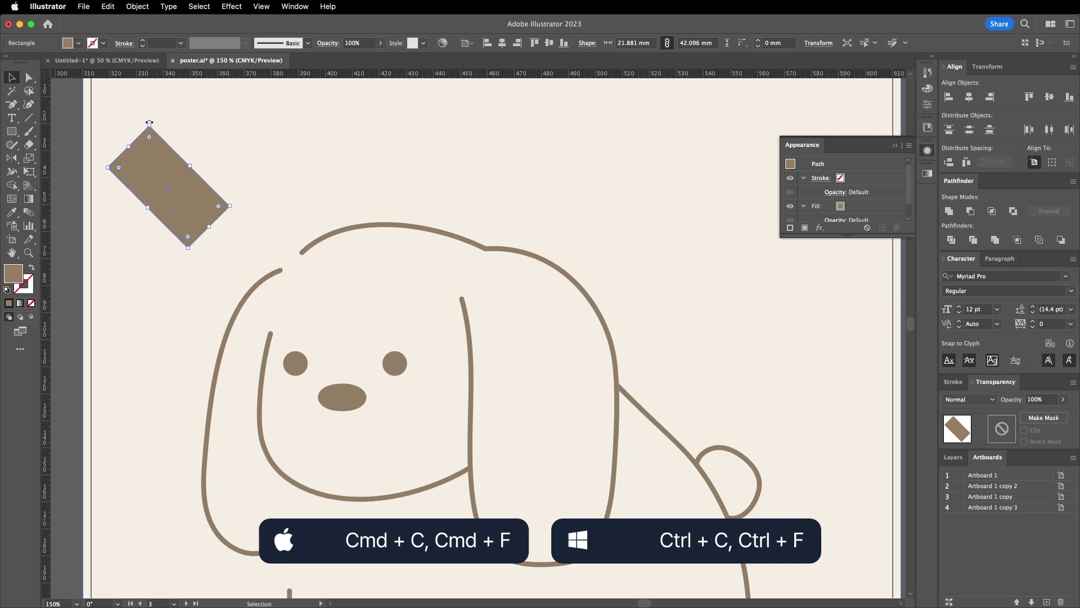
Duplicate the tilted rectangle in place and rotate the copy 90 degrees so the two cross
{"action": "key", "text": "super+c"}
{"action": "key", "text": "super+f"}
{"action": "left_click_drag", "start_coordinate": [149, 122], "coordinate": [258, 162]}
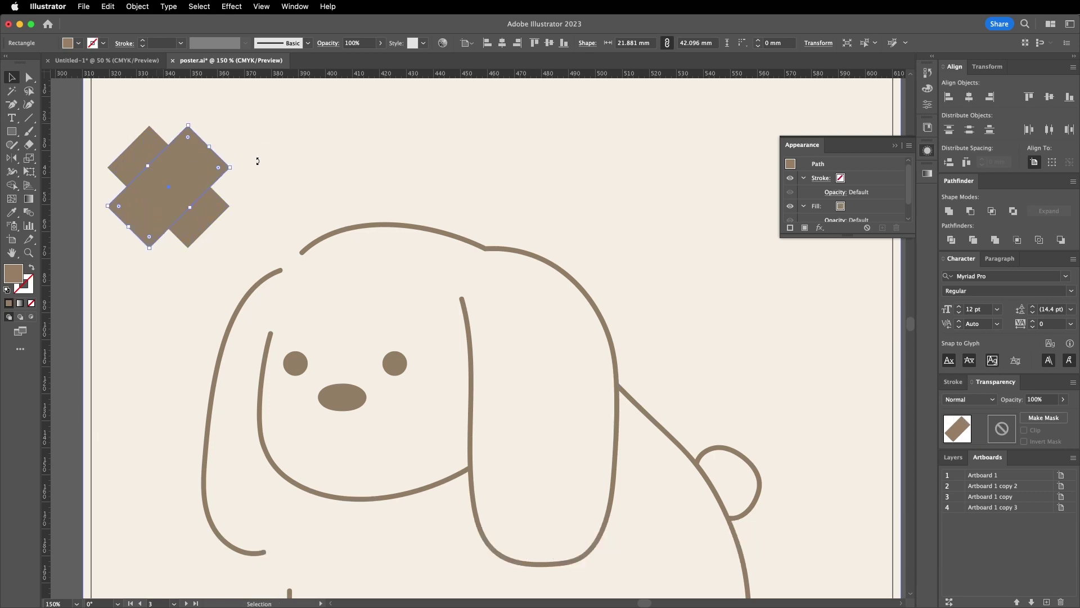
Shift the rotated copy sideways until the lower corners line up in a V, and unite both rectangles into one shape
{"action": "left_click_drag", "start_coordinate": [157, 193], "coordinate": [193, 194]}
{"action": "scroll", "coordinate": [190, 204], "scroll_direction": "up", "scroll_amount": 5}
{"action": "scroll", "coordinate": [150, 430], "scroll_direction": "up", "scroll_amount": 2}
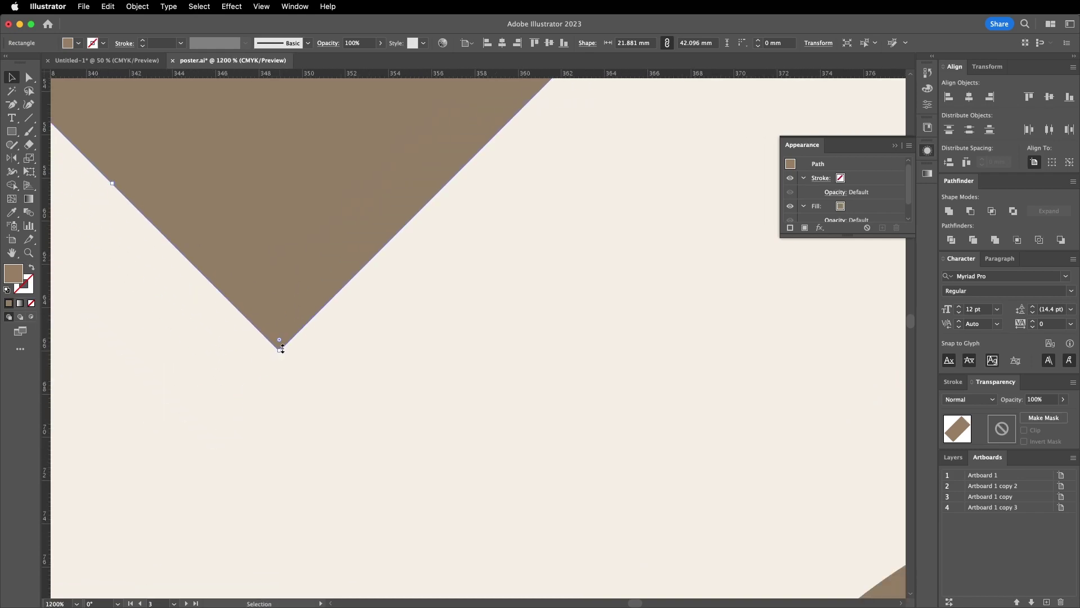
{"action": "scroll", "coordinate": [281, 349], "scroll_direction": "down", "scroll_amount": 5}
{"action": "scroll", "coordinate": [263, 261], "scroll_direction": "up", "scroll_amount": 2}
{"action": "scroll", "coordinate": [264, 261], "scroll_direction": "up", "scroll_amount": 2}
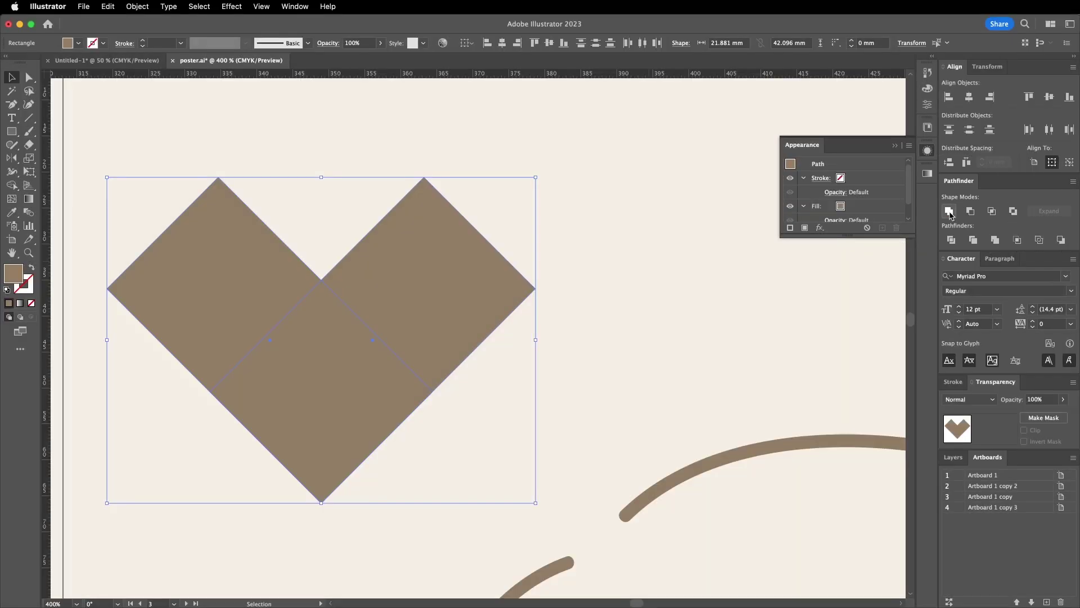
{"action": "left_click", "coordinate": [950, 213]}
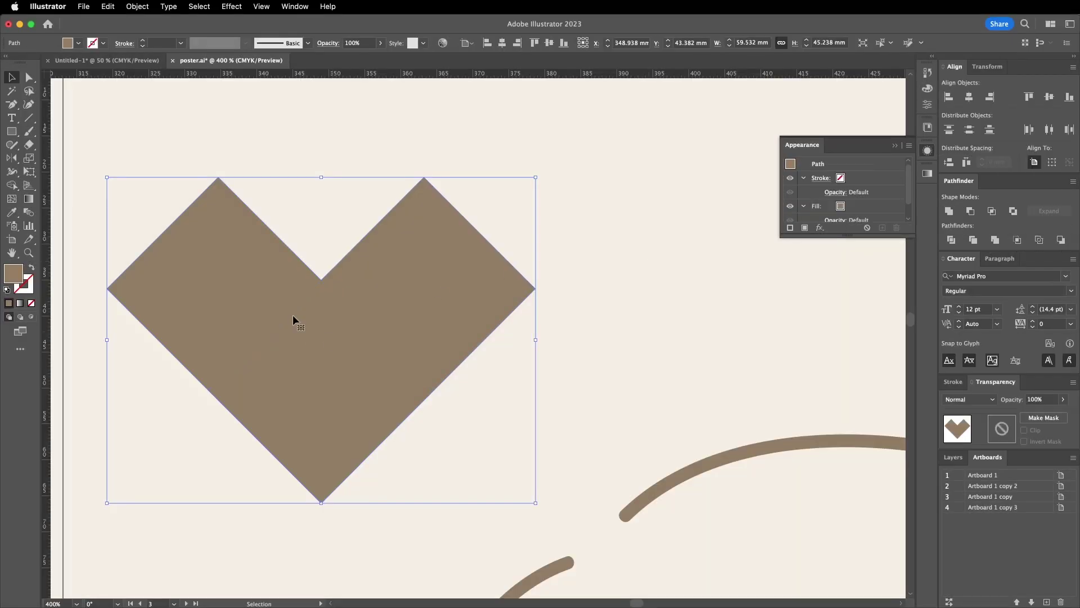
Round the two upper and two side corners of the united V shape to about 10.94 mm to form heart lobes
{"action": "key", "text": "a"}
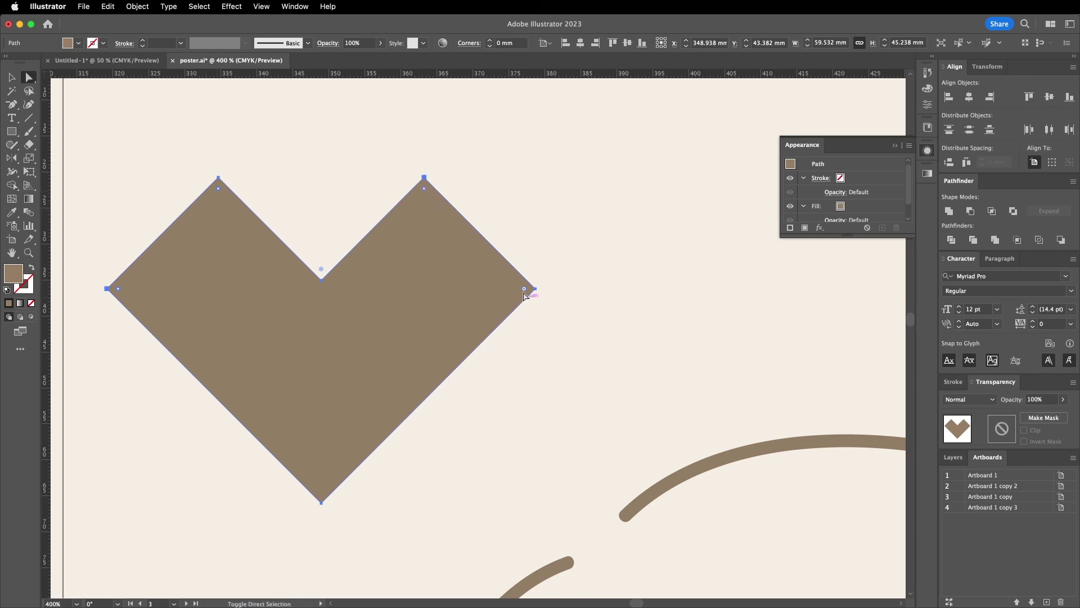
{"action": "left_click_drag", "start_coordinate": [524, 288], "coordinate": [427, 353]}
{"action": "scroll", "coordinate": [394, 225], "scroll_direction": "down", "scroll_amount": 3}
{"action": "key", "text": "v"}
{"action": "scroll", "coordinate": [400, 240], "scroll_direction": "up", "scroll_amount": 4}
{"action": "scroll", "coordinate": [383, 241], "scroll_direction": "down", "scroll_amount": 2}
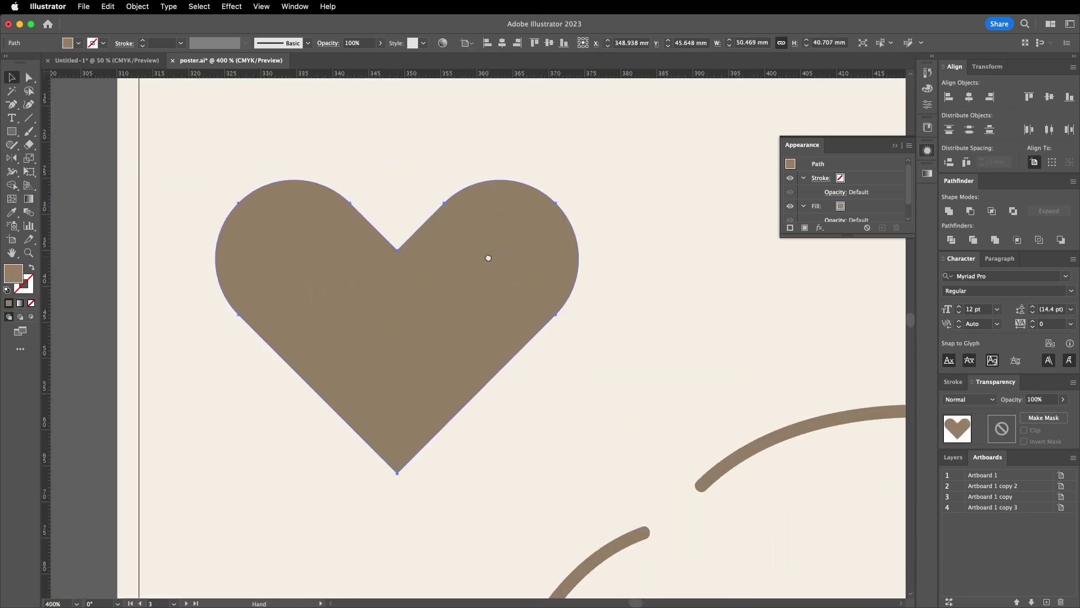
Nudge the anchor points of the heart's right lobe diagonally down toward the centre
{"action": "left_click", "coordinate": [28, 77]}
{"action": "left_click_drag", "start_coordinate": [430, 143], "coordinate": [663, 385]}
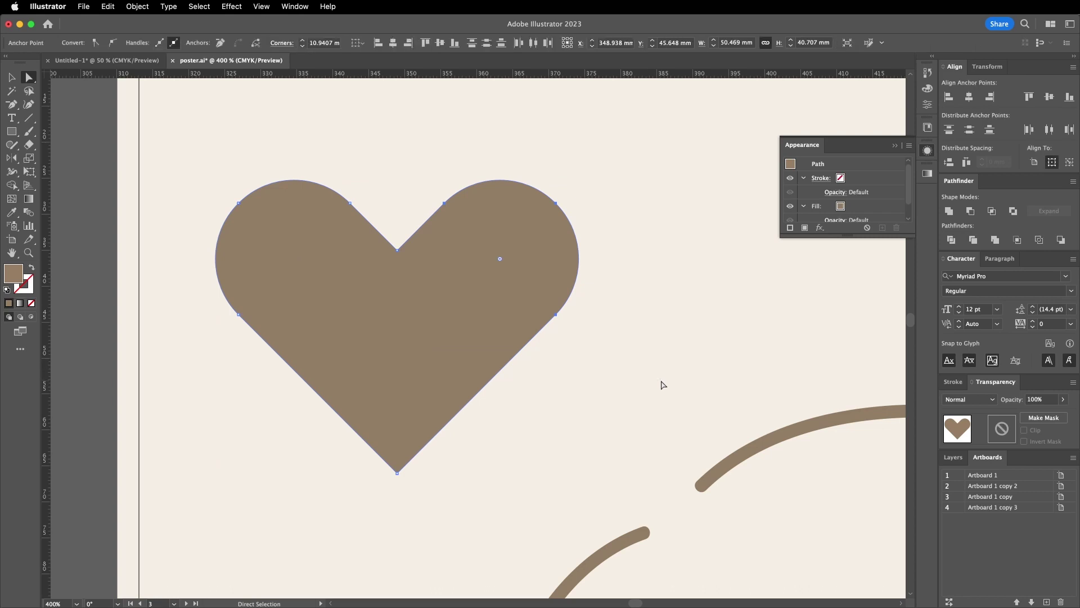
{"action": "key", "text": "Left"}
{"action": "key", "text": "Left"}
{"action": "key", "text": "Left"}
{"action": "key", "text": "Left"}
{"action": "key", "text": "Left"}
{"action": "key", "text": "Left"}
{"action": "key", "text": "Down"}
{"action": "key", "text": "Down"}
{"action": "key", "text": "Down"}
{"action": "key", "text": "Down"}
{"action": "key", "text": "Down"}
{"action": "key", "text": "Down"}
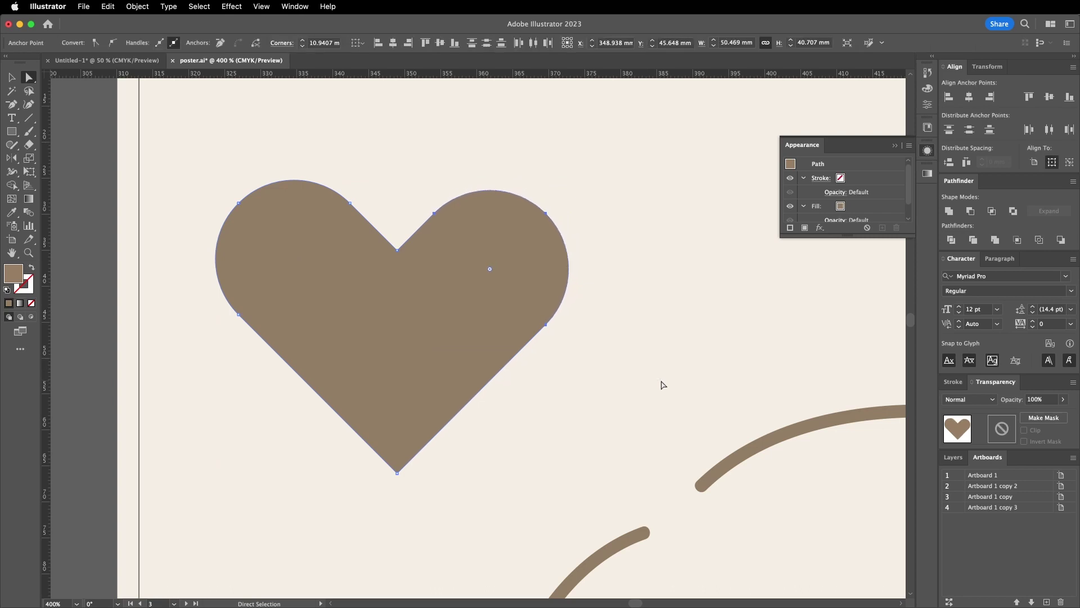
{"action": "key", "text": "Left"}
{"action": "key", "text": "Down"}
Nudge the anchor points of the heart's left lobe diagonally down toward the centre to match the right lobe
{"action": "left_click_drag", "start_coordinate": [212, 151], "coordinate": [360, 393]}
{"action": "key", "text": "Right"}
{"action": "key", "text": "Right"}
{"action": "key", "text": "Right"}
{"action": "key", "text": "Right"}
{"action": "key", "text": "Right"}
{"action": "key", "text": "Down"}
{"action": "key", "text": "Down"}
{"action": "key", "text": "Down"}
{"action": "key", "text": "Down"}
{"action": "key", "text": "Down"}
Scale the heart down to about 17.7 × 14.8 mm and place one copy over each of the dog's eyes
{"action": "left_click", "coordinate": [572, 400]}
{"action": "key", "text": "v"}
{"action": "scroll", "coordinate": [229, 164], "scroll_direction": "down", "scroll_amount": 5}
{"action": "mouse_move", "coordinate": [339, 234]}
{"action": "left_mouse_down"}
{"action": "mouse_move", "coordinate": [514, 367]}
{"action": "mouse_move", "coordinate": [413, 365]}
{"action": "left_mouse_up"}
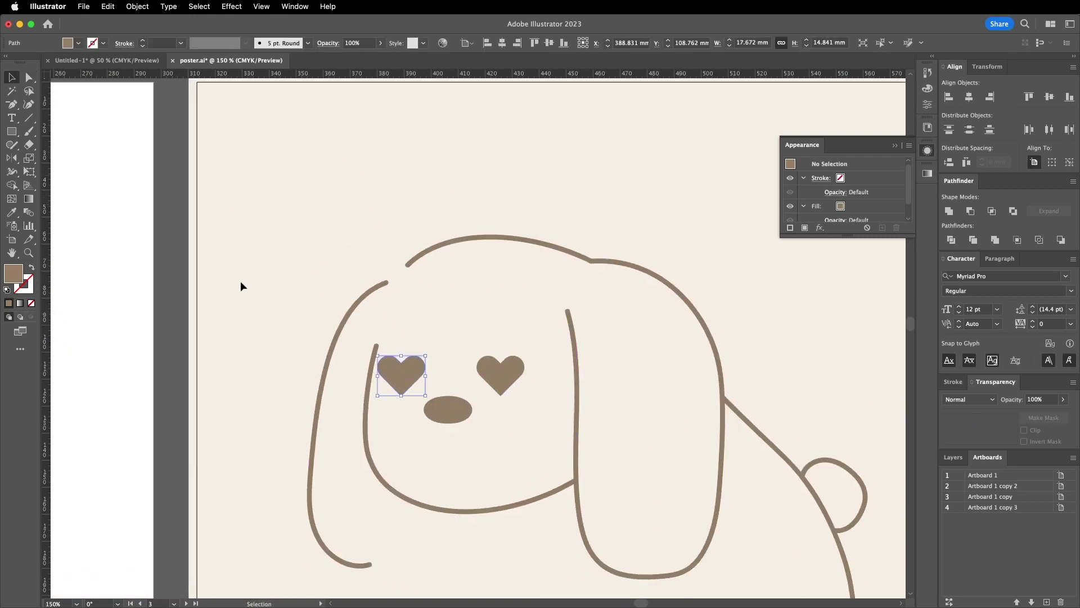
{"action": "left_click", "coordinate": [241, 280]}
Move the dog's right heart eye onto the Steve Jobs poster and enlarge it to about 164 × 138 mm above the quote
{"action": "scroll", "coordinate": [242, 279], "scroll_direction": "down", "scroll_amount": 3}
{"action": "scroll", "coordinate": [242, 279], "scroll_direction": "up", "scroll_amount": 3}
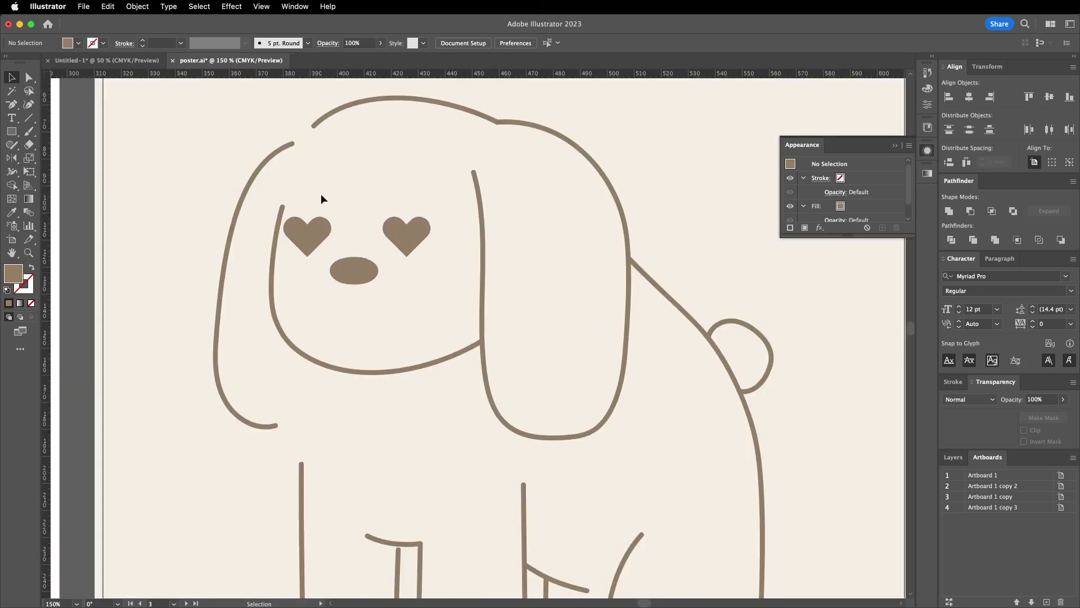
{"action": "left_click", "coordinate": [418, 236]}
{"action": "key", "text": "Delete"}
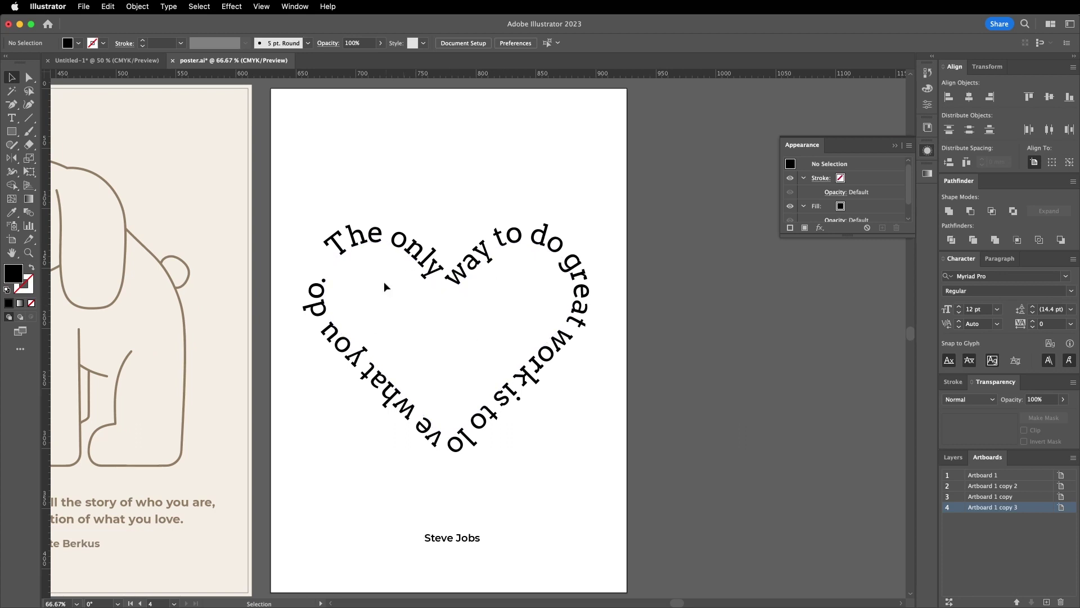
{"action": "left_click_drag", "start_coordinate": [342, 209], "coordinate": [537, 222]}
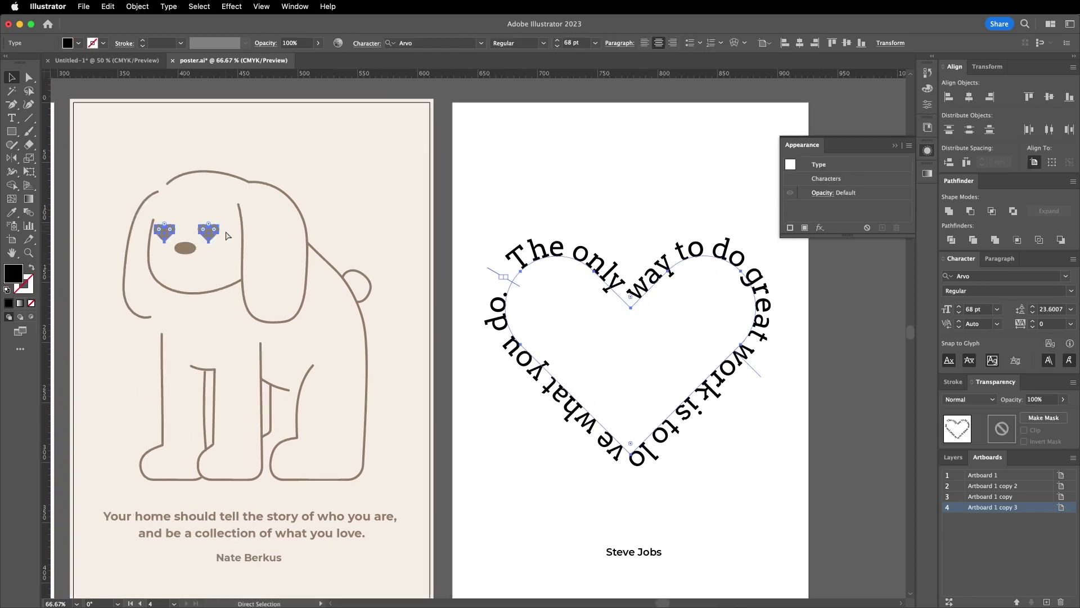
{"action": "left_click_drag", "start_coordinate": [223, 228], "coordinate": [730, 288]}
{"action": "left_click_drag", "start_coordinate": [593, 214], "coordinate": [522, 304]}
{"action": "left_click_drag", "start_coordinate": [559, 249], "coordinate": [559, 229]}
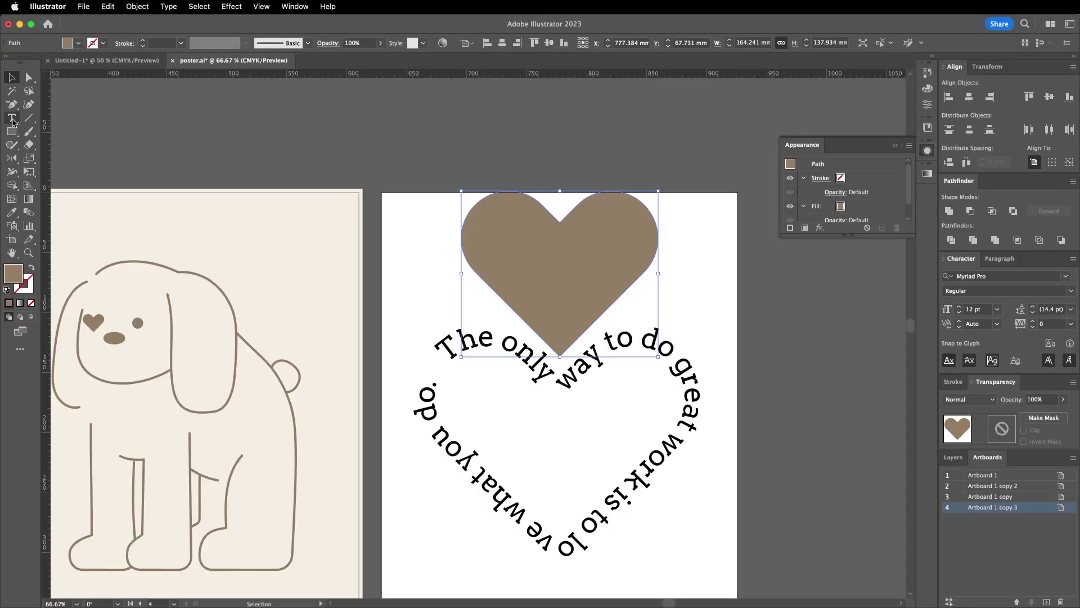
Turn the large heart's outline into a Type on a Path object whose placeholder text starts at the top notch
{"action": "left_click", "coordinate": [11, 118]}
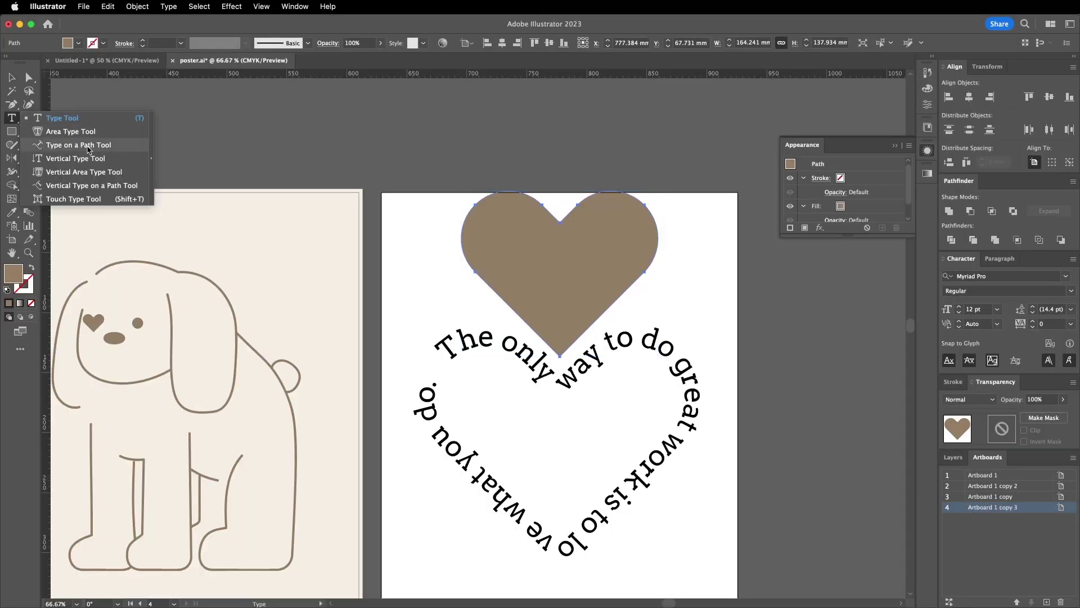
{"action": "left_click", "coordinate": [88, 147]}
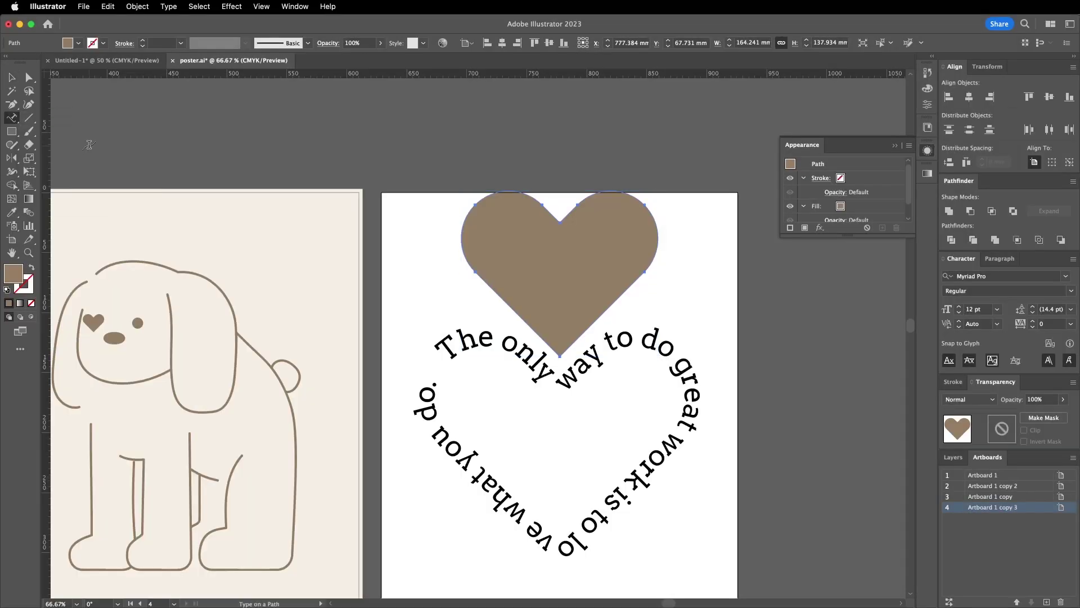
{"action": "left_click", "coordinate": [563, 219]}
{"action": "scroll", "coordinate": [573, 218], "scroll_direction": "up", "scroll_amount": 2}
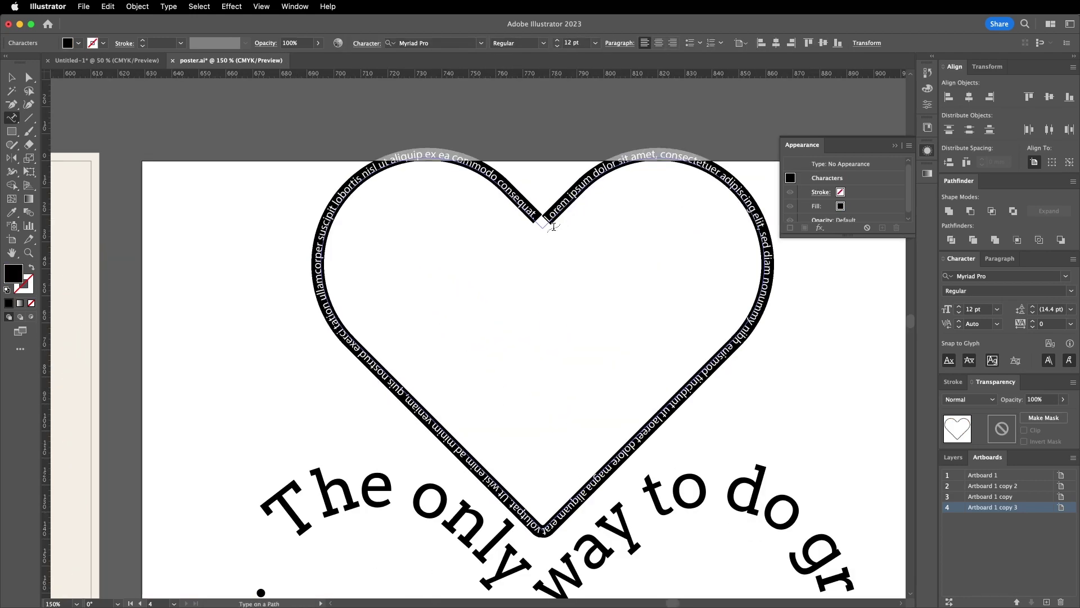
{"action": "scroll", "coordinate": [577, 313], "scroll_direction": "down", "scroll_amount": 1}
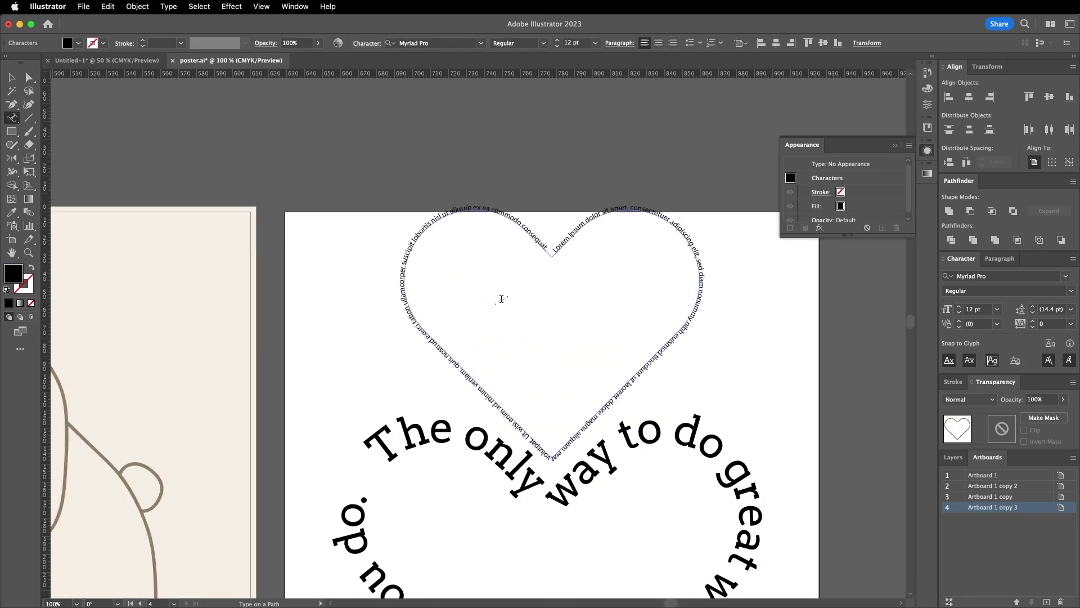
Copy the quote from the existing heart text and paste it over the placeholder text on the new heart path
{"action": "triple_click", "coordinate": [390, 450]}
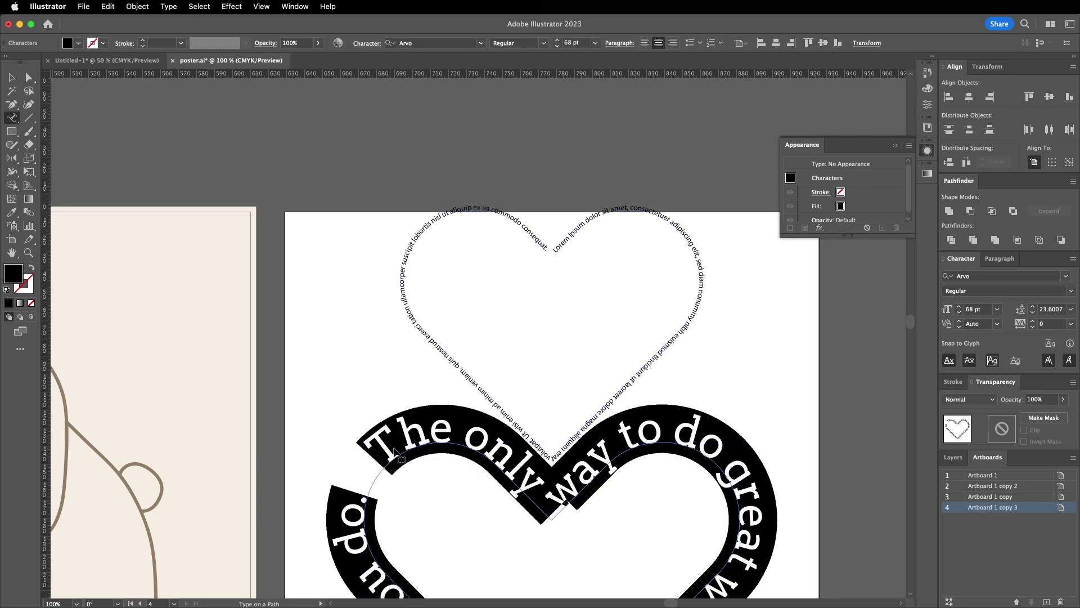
{"action": "triple_click", "coordinate": [574, 236]}
{"action": "key", "text": "cmd+v"}
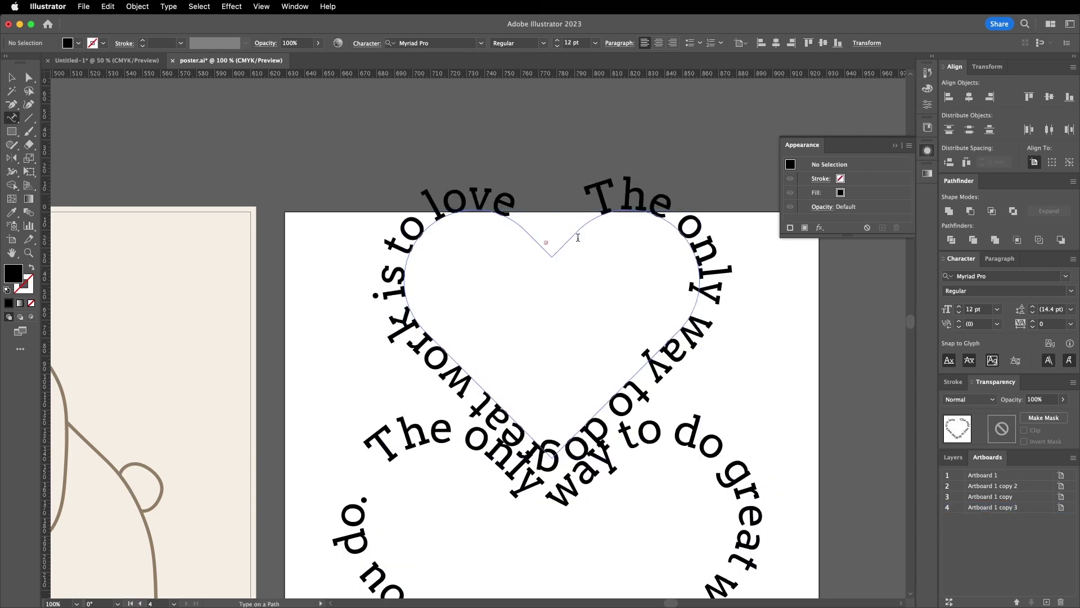
Move the new heart-shaped quote off the Steve Jobs poster onto the empty canvas beside it
{"action": "key", "text": "cmd+minus"}
{"action": "left_click_drag", "start_coordinate": [577, 251], "coordinate": [832, 366]}
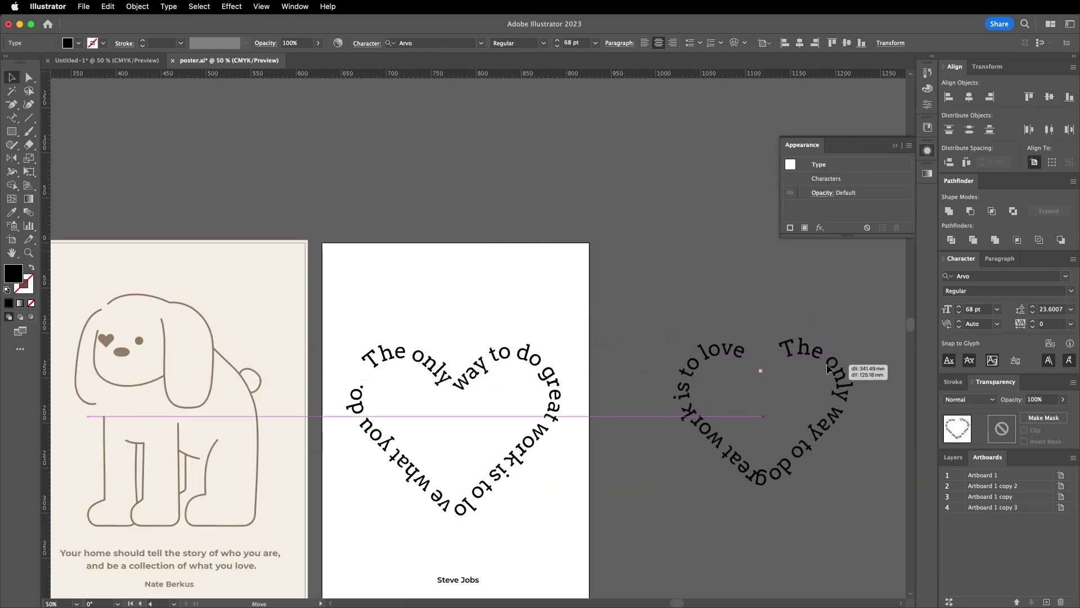
{"action": "left_click_drag", "start_coordinate": [767, 356], "coordinate": [700, 355]}
Shift the text along the heart path so the quote starts on the outer side of the heart's upper-left lobe
{"action": "key", "text": "cmd+plus"}
{"action": "key", "text": "cmd+plus"}
{"action": "key", "text": "cmd+plus"}
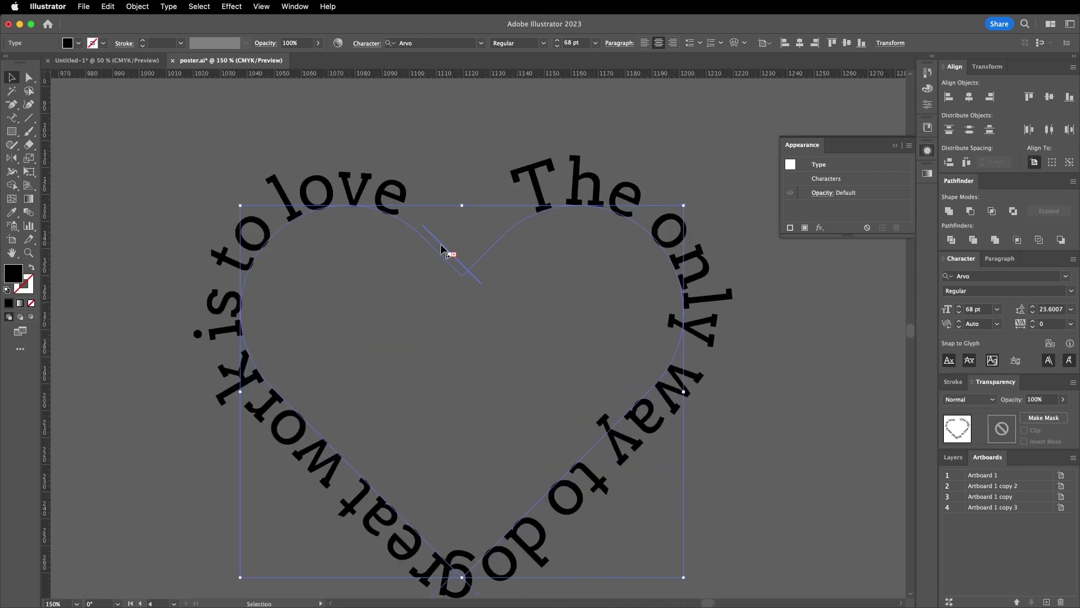
{"action": "scroll", "coordinate": [512, 459], "scroll_direction": "down", "scroll_amount": 3}
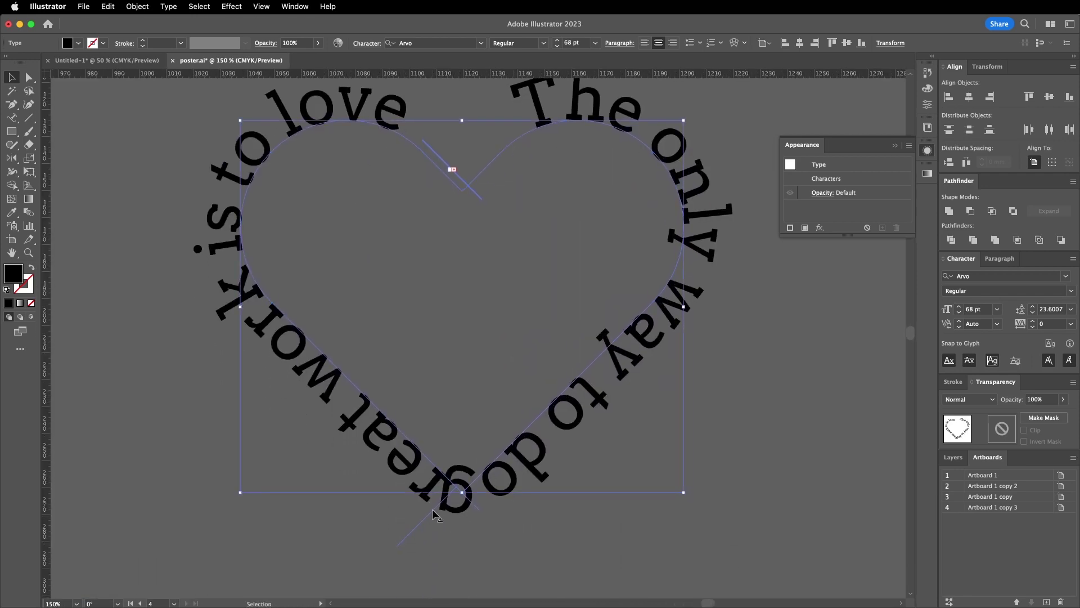
{"action": "left_click_drag", "start_coordinate": [432, 509], "coordinate": [569, 467]}
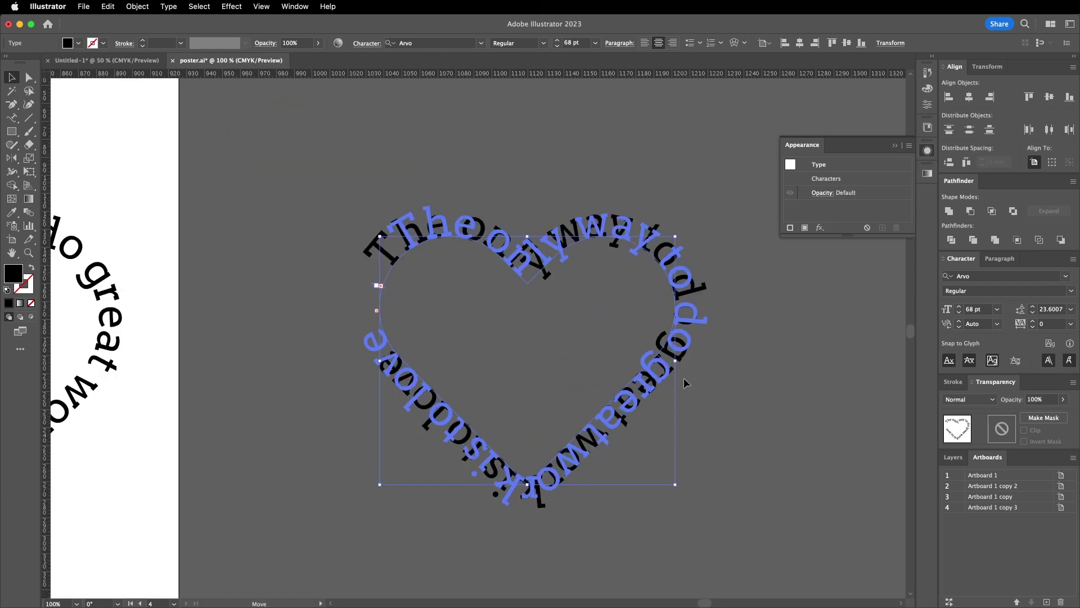
{"action": "left_click_drag", "start_coordinate": [683, 377], "coordinate": [541, 450]}
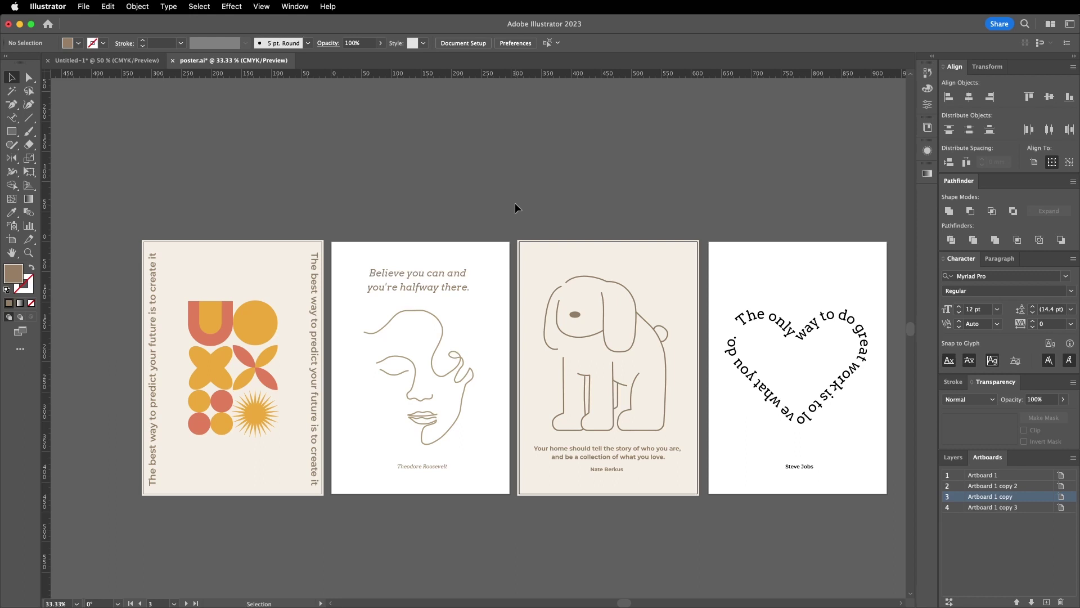
Copy the dog poster into the Untitled-1 document and centre it horizontally and vertically on the second artboard
{"action": "mouse_move", "coordinate": [475, 462]}
{"action": "left_mouse_down"}
{"action": "mouse_move", "coordinate": [439, 256]}
{"action": "mouse_move", "coordinate": [478, 450]}
{"action": "left_mouse_up"}
{"action": "mouse_move", "coordinate": [611, 468]}
{"action": "left_mouse_down"}
{"action": "mouse_move", "coordinate": [685, 409]}
{"action": "mouse_move", "coordinate": [640, 461]}
{"action": "left_mouse_up"}
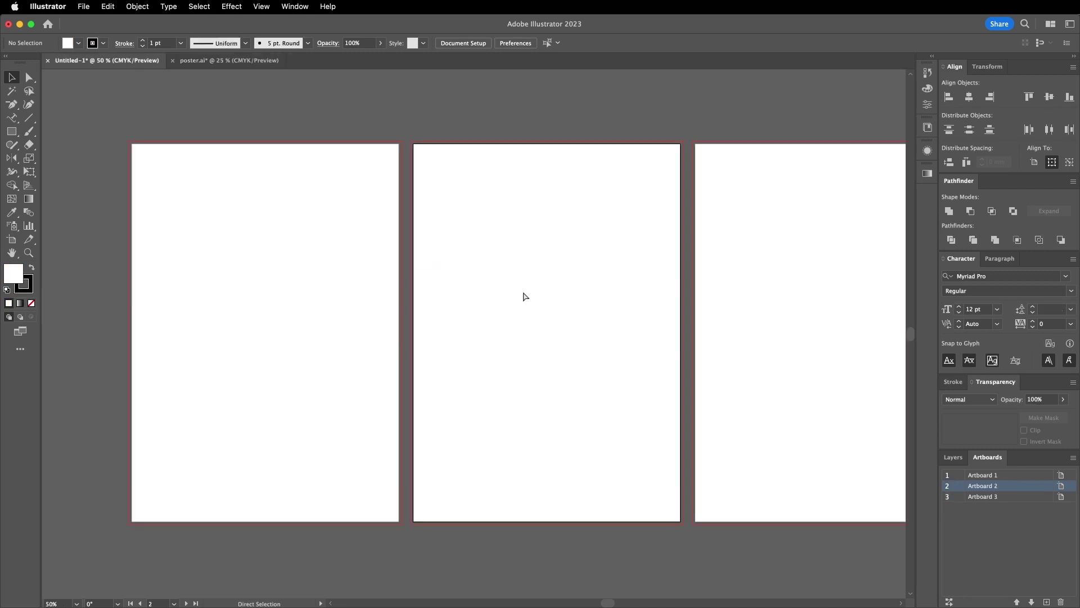
{"action": "key", "text": "super+v"}
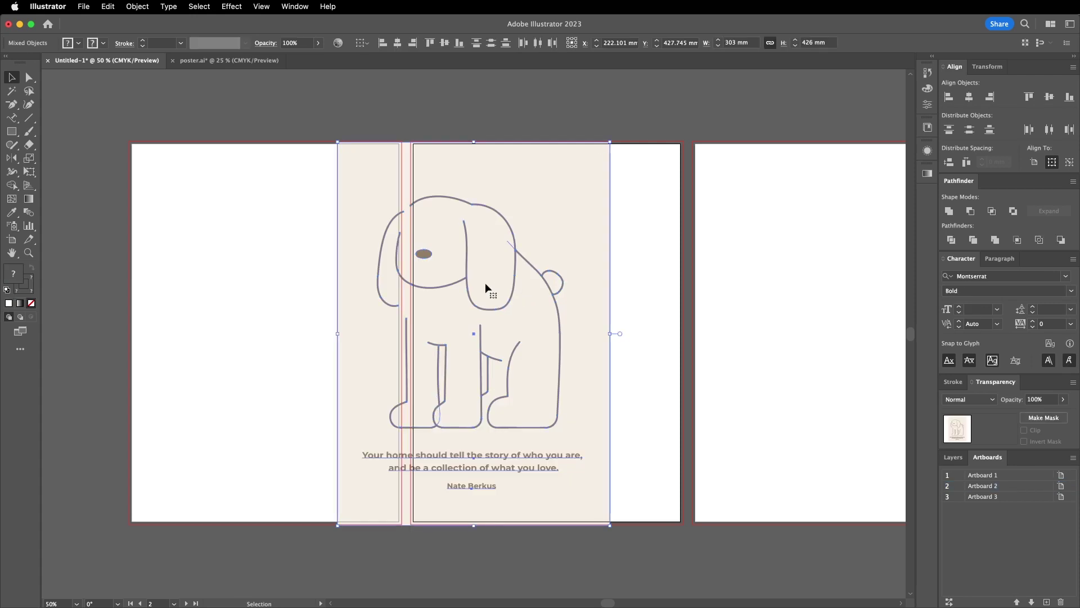
{"action": "left_click", "coordinate": [397, 42]}
{"action": "left_click", "coordinate": [444, 43]}
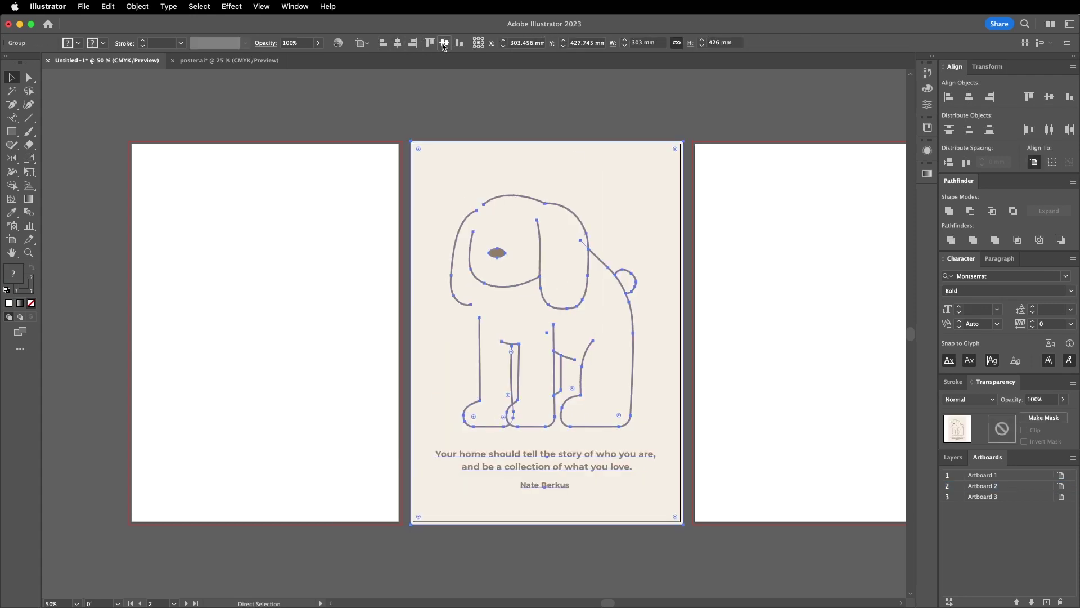
{"action": "left_click", "coordinate": [467, 120]}
Copy the face poster's quote, drawing and author line from poster.ai into Untitled-1 and centre them on the first artboard
{"action": "left_click", "coordinate": [246, 62]}
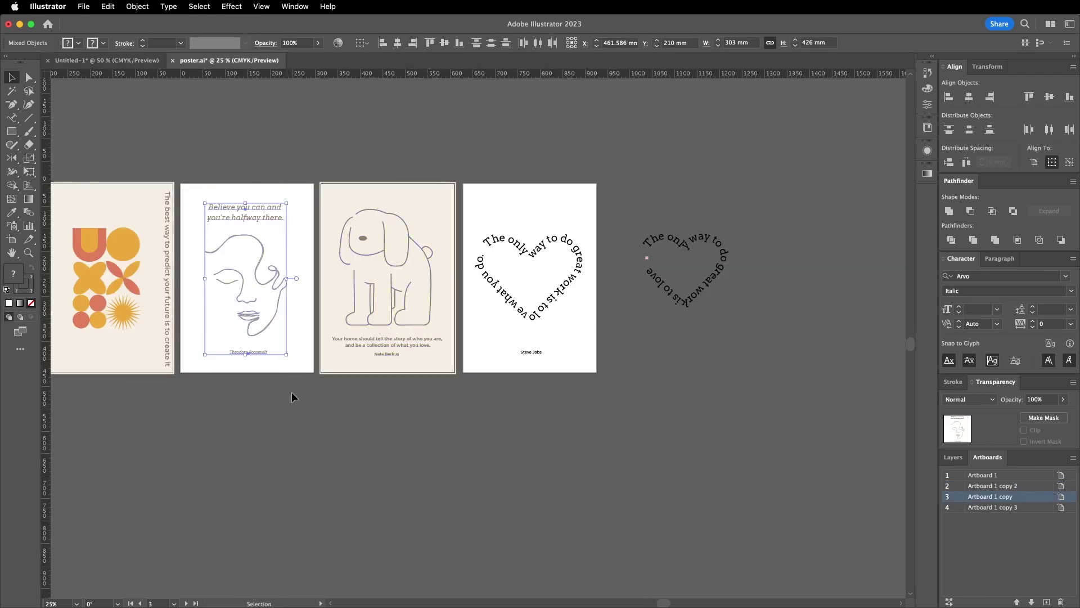
{"action": "key", "text": "super+v"}
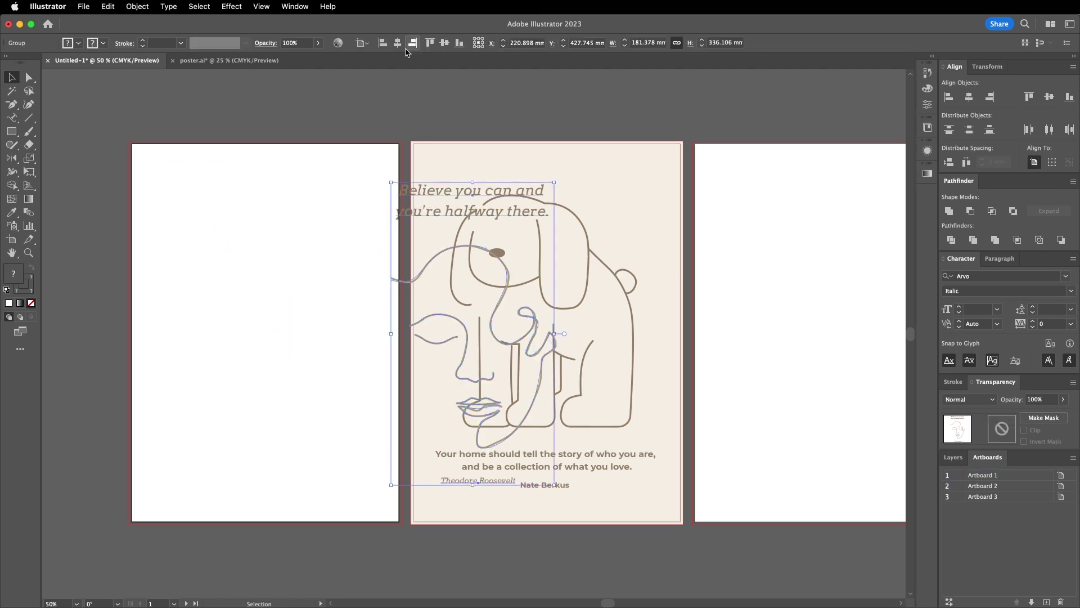
{"action": "left_click", "coordinate": [397, 43]}
{"action": "left_click_drag", "start_coordinate": [400, 111], "coordinate": [489, 149]}
{"action": "scroll", "coordinate": [737, 275], "scroll_direction": "right", "scroll_amount": 5}
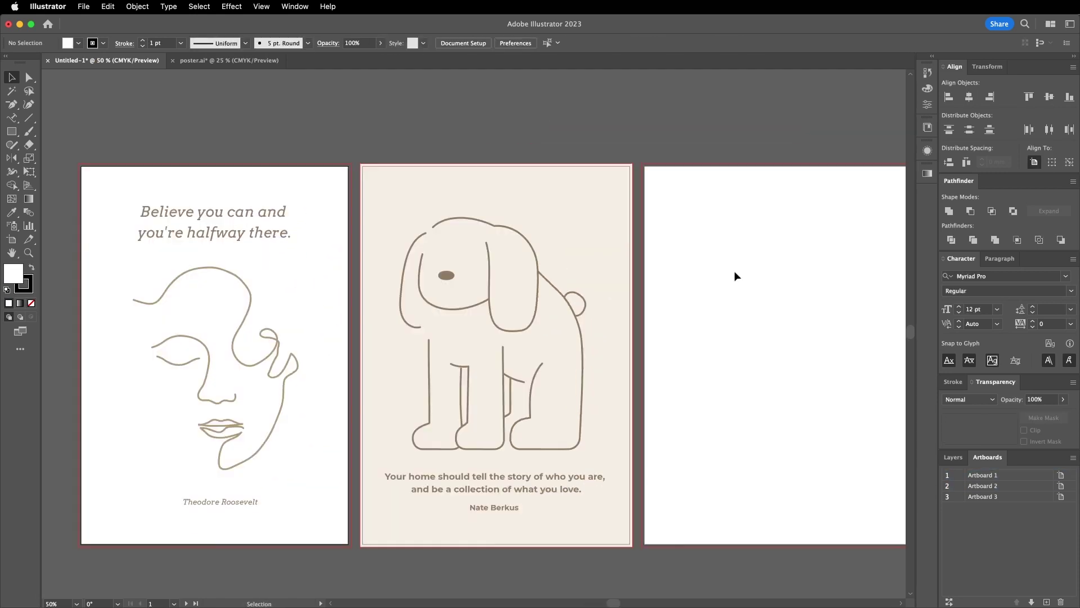
Delete the empty third artboard
{"action": "left_click", "coordinate": [11, 239]}
{"action": "left_click", "coordinate": [743, 257]}
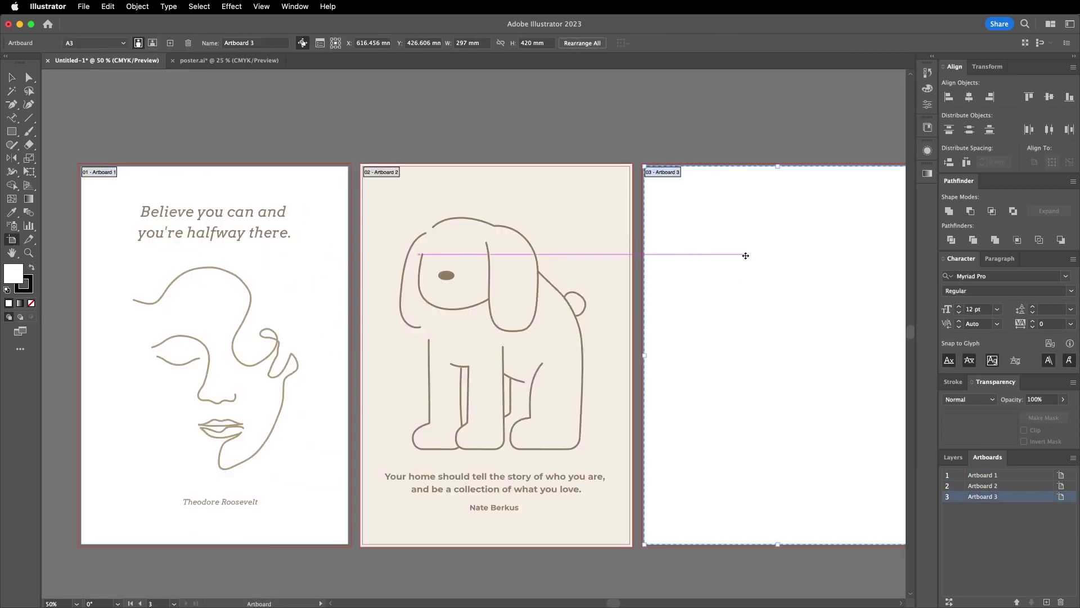
{"action": "key", "text": "Delete"}
{"action": "key", "text": "Escape"}
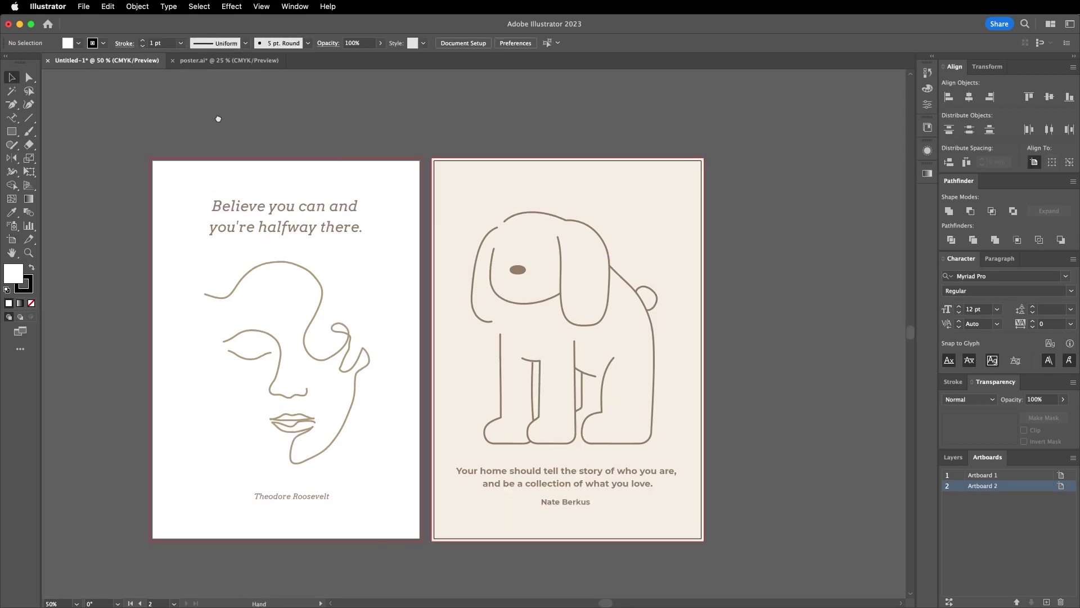
Save the two-poster document to the desktop as 최종본 in Adobe Illustrator (ai) format
{"action": "key", "text": "super+shift+s"}
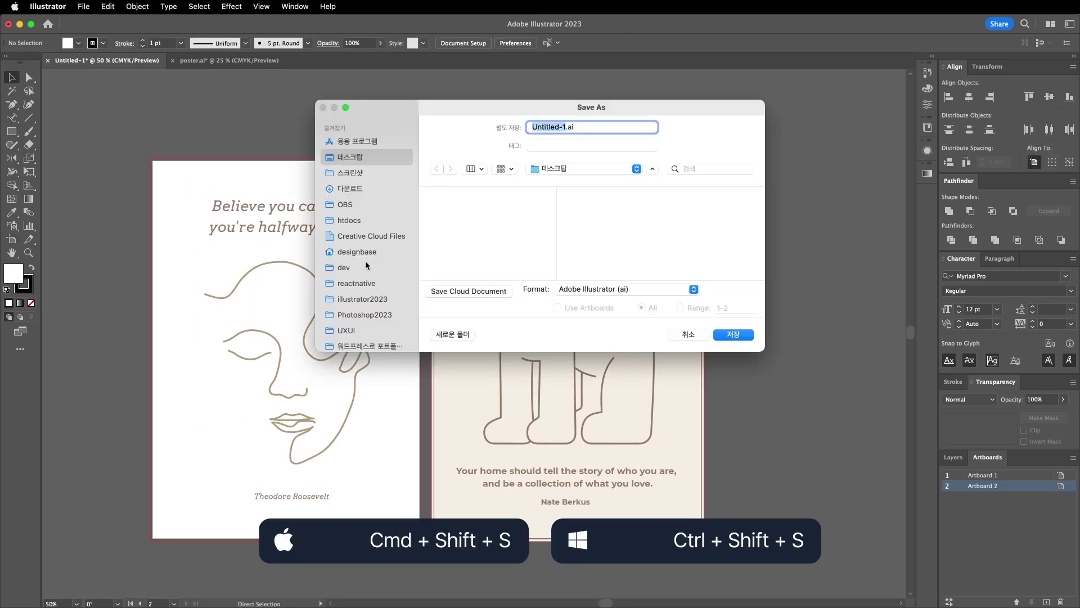
{"action": "type", "text": "최종본"}
{"action": "key", "text": "Return"}
{"action": "key", "text": "Return"}
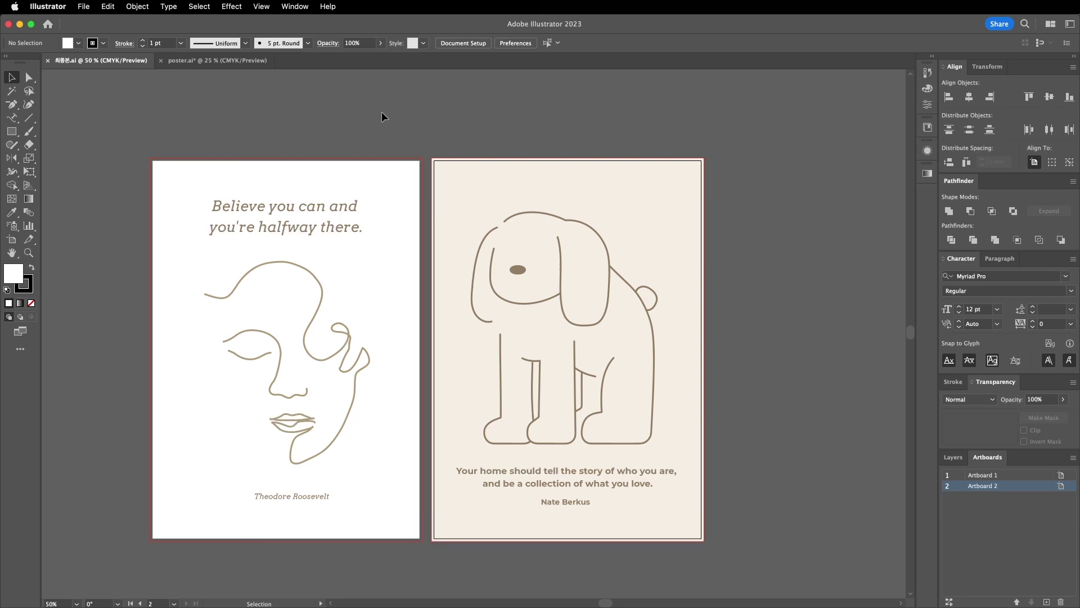
Switch to Finder, duplicate 최종본.ai on the desktop and rename the copy 최종본-expand.ai
{"action": "key", "text": "super+Tab"}
{"action": "left_click", "coordinate": [503, 249]}
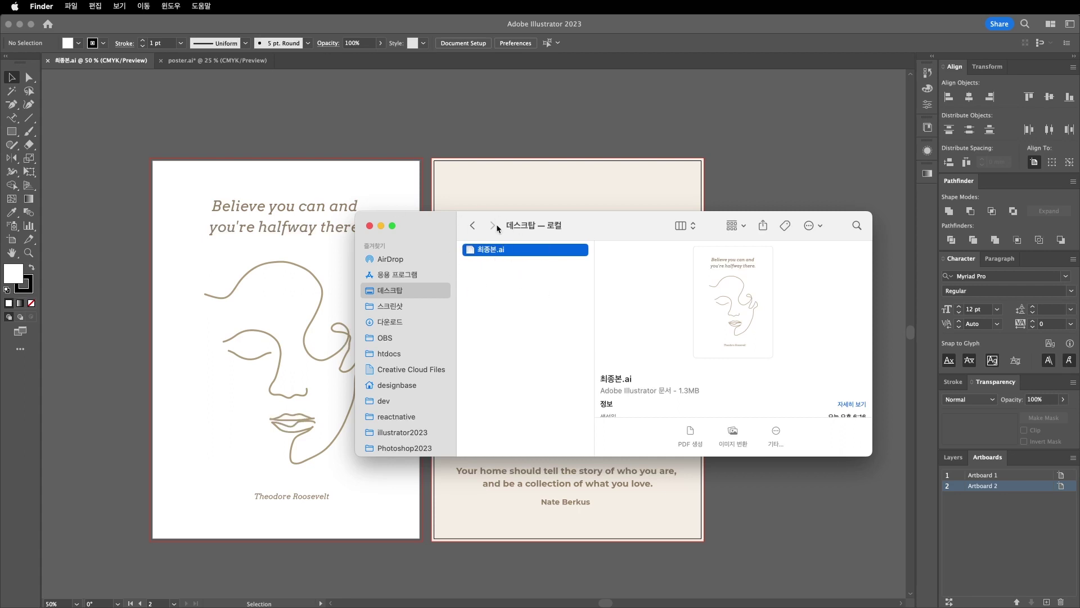
{"action": "key", "text": "super+d"}
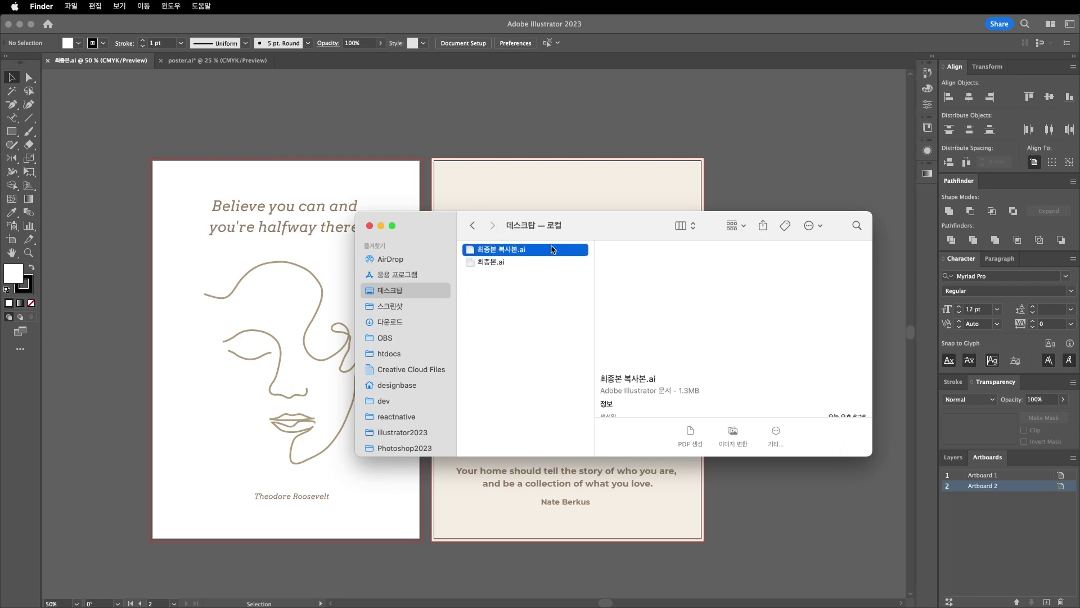
{"action": "key", "text": "Return"}
{"action": "key", "text": "Right"}
{"action": "key", "text": "BackSpace"}
{"action": "key", "text": "BackSpace"}
{"action": "key", "text": "BackSpace"}
{"action": "key", "text": "BackSpace"}
{"action": "type", "text": "-expand"}
{"action": "key", "text": "Return"}
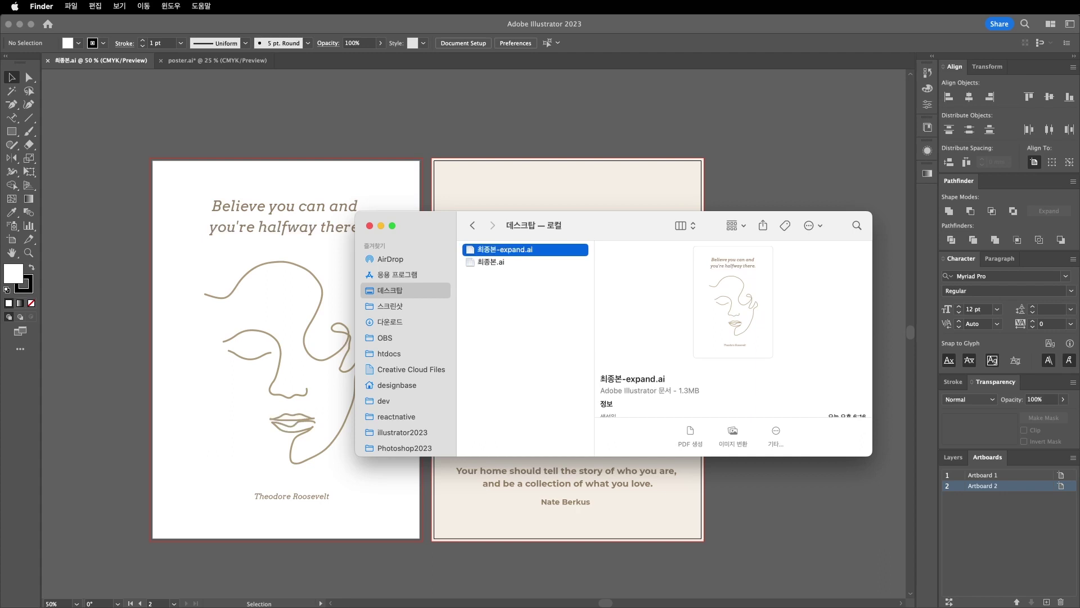
Open 최종본-expand.ai in Illustrator and close the original 최종본.ai
{"action": "double_click", "coordinate": [515, 251]}
{"action": "left_click", "coordinate": [67, 62]}
{"action": "left_click", "coordinate": [319, 308]}
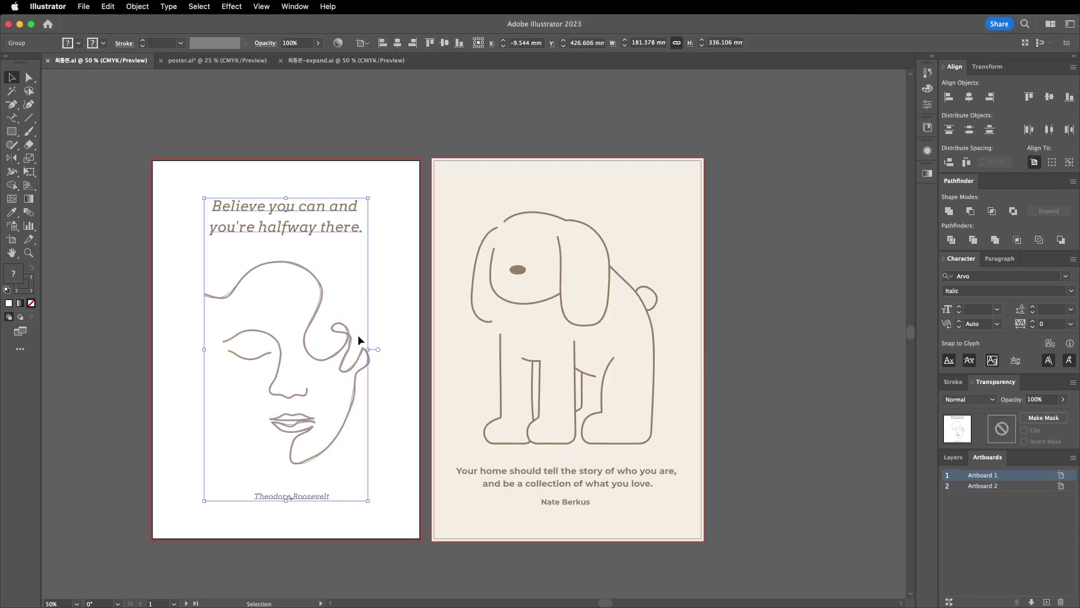
{"action": "left_click", "coordinate": [497, 294]}
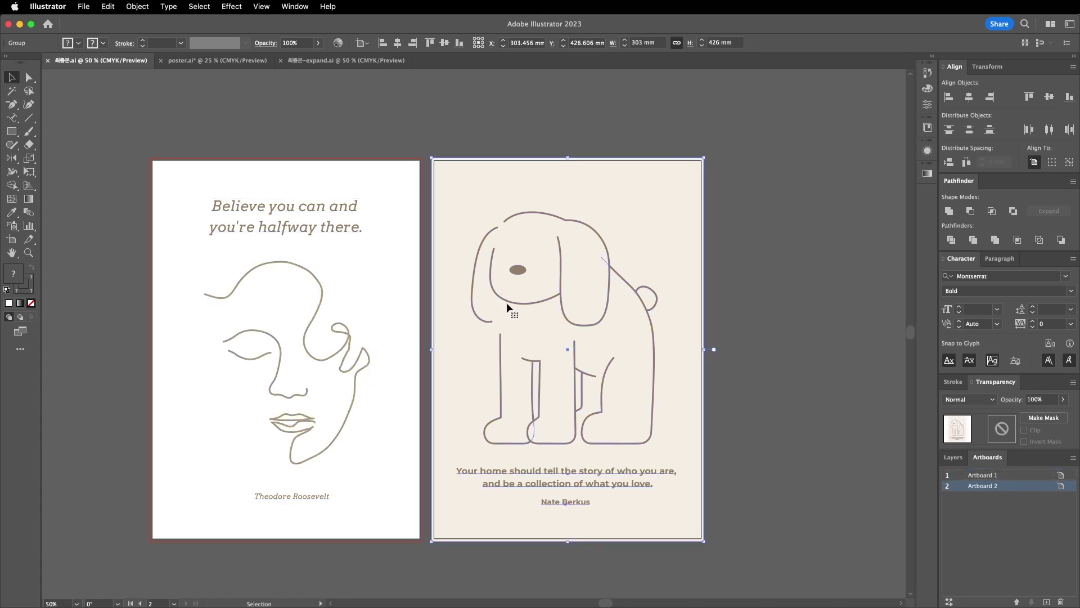
{"action": "left_click", "coordinate": [378, 138]}
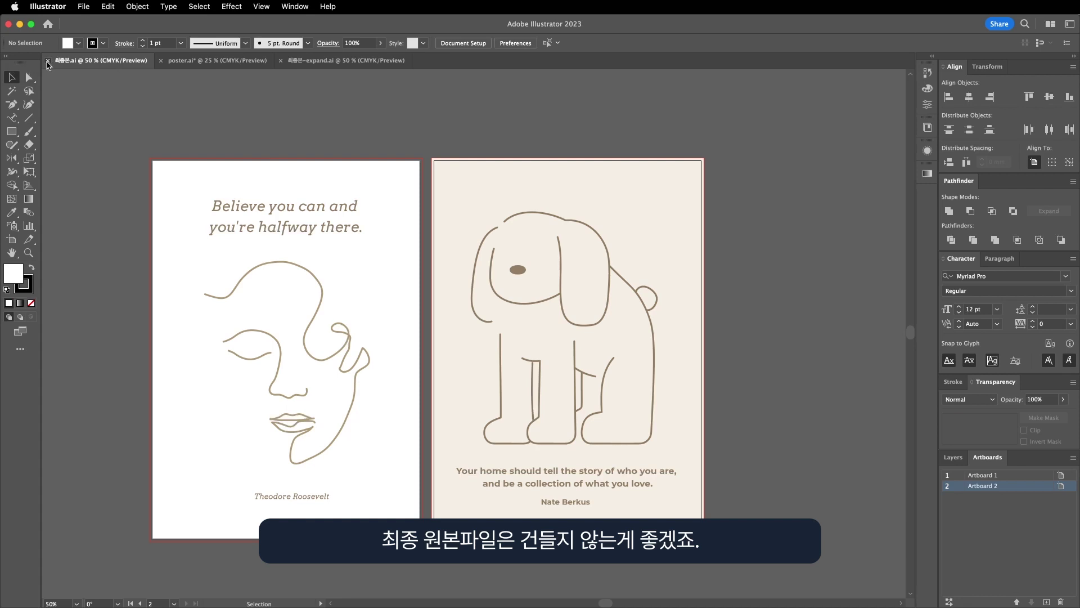
{"action": "left_click", "coordinate": [49, 60]}
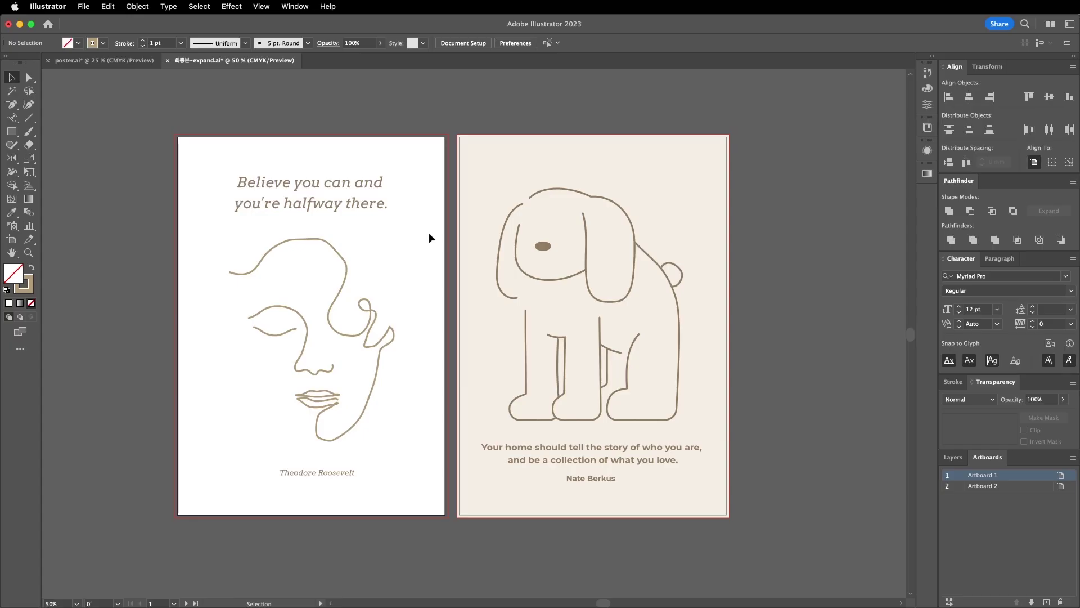
Convert the quotes and author names on both posters to outlines
{"action": "left_click", "coordinate": [343, 190]}
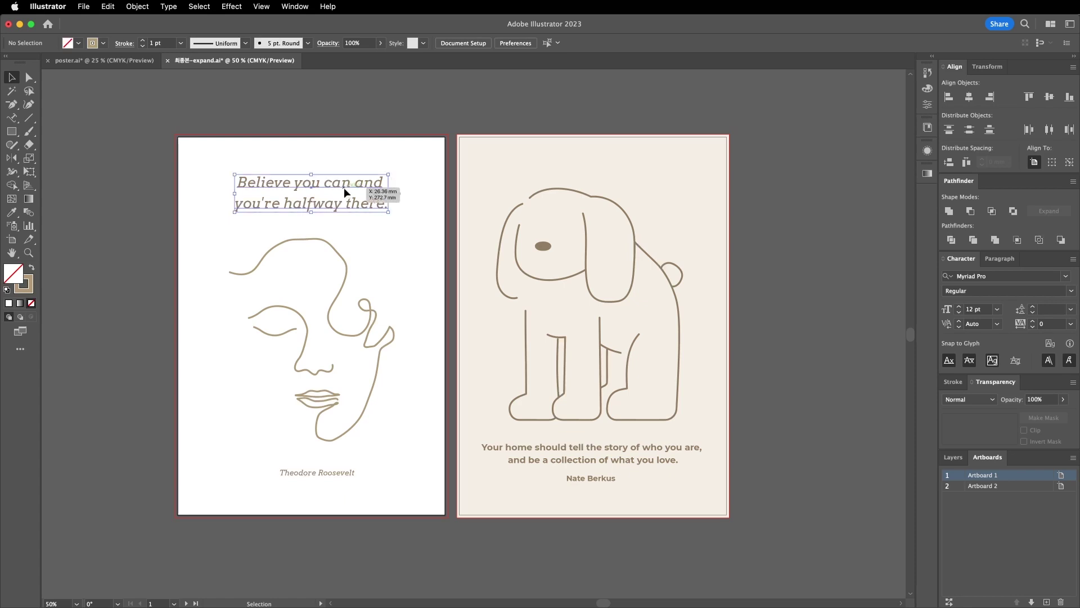
{"action": "left_click_drag", "start_coordinate": [277, 184], "coordinate": [320, 194]}
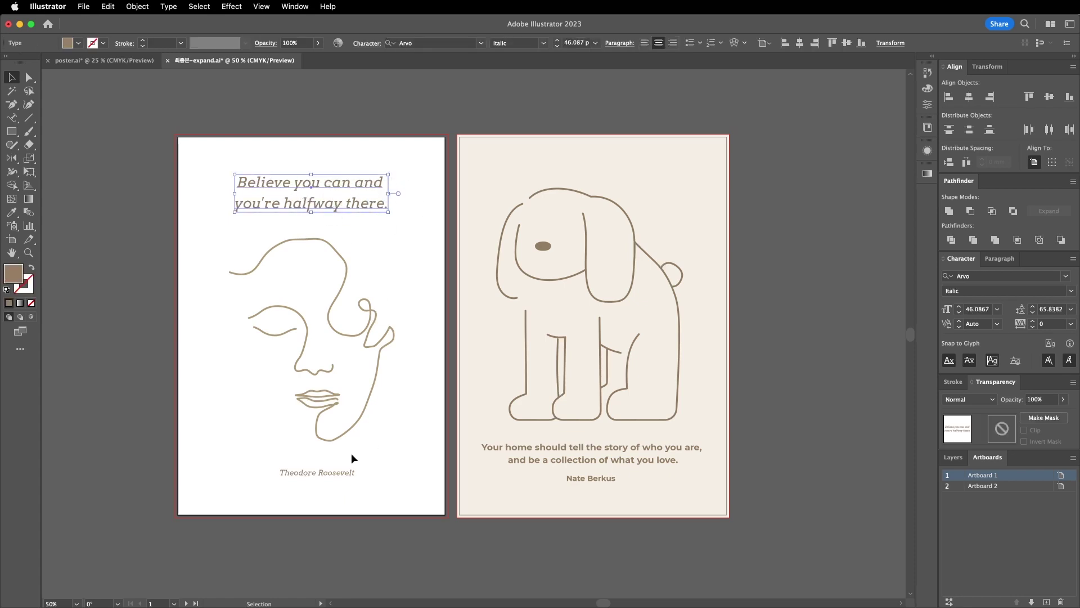
{"action": "left_click", "coordinate": [325, 471], "text": "shift"}
{"action": "left_click", "coordinate": [560, 454], "text": "shift"}
{"action": "left_click", "coordinate": [579, 483], "text": "shift"}
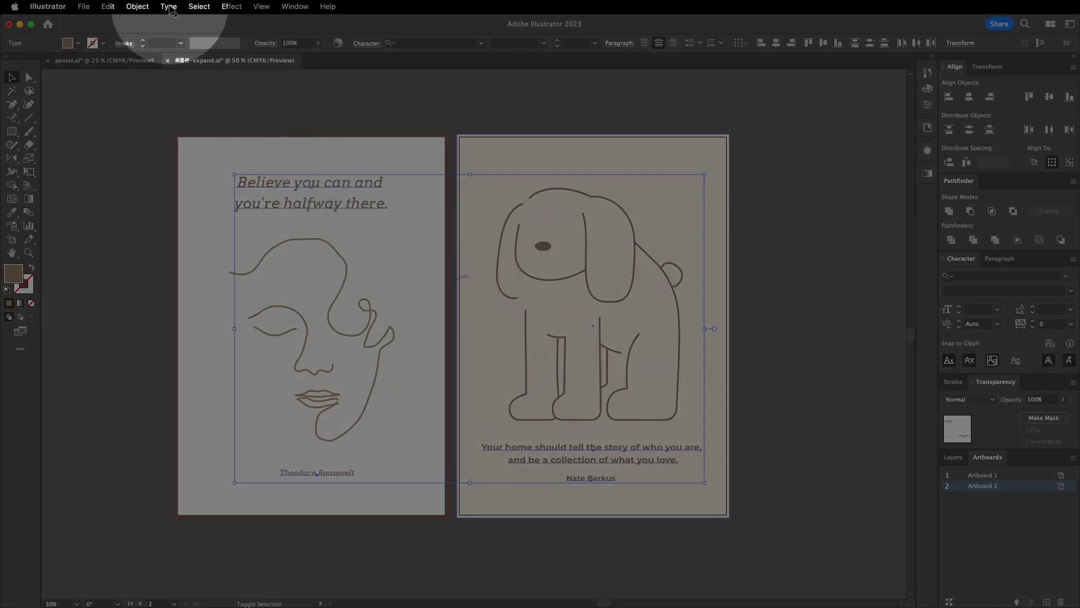
{"action": "left_click", "coordinate": [170, 8]}
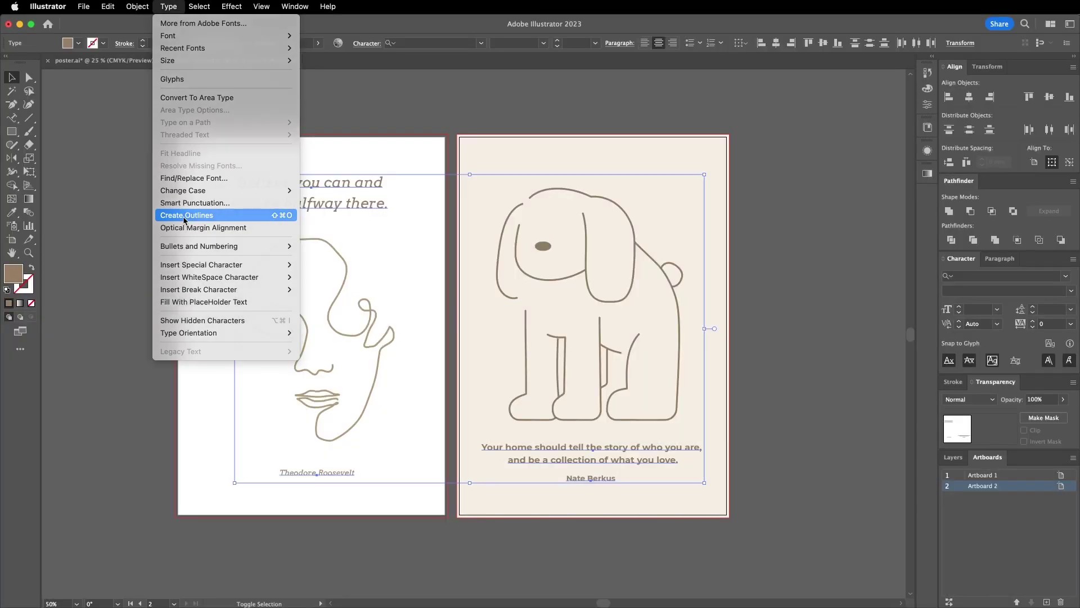
{"action": "left_click", "coordinate": [186, 216]}
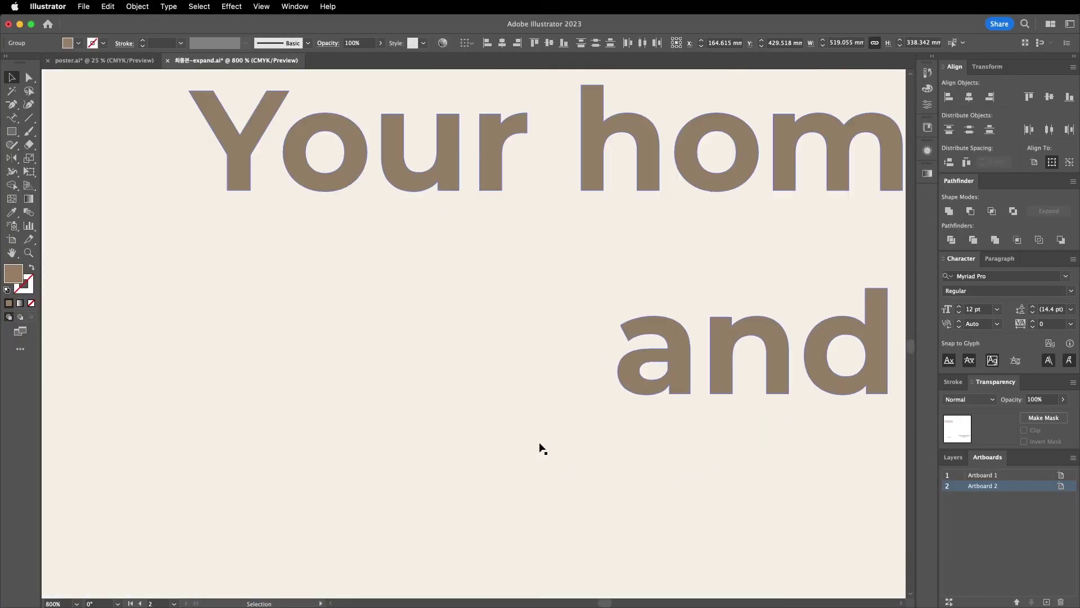
Examine the letter shapes and grouping of the outlined quote below the dog
{"action": "scroll", "coordinate": [403, 260], "scroll_direction": "down", "scroll_amount": 5}
{"action": "left_click", "coordinate": [422, 402]}
{"action": "scroll", "coordinate": [422, 402], "scroll_direction": "up", "scroll_amount": 5}
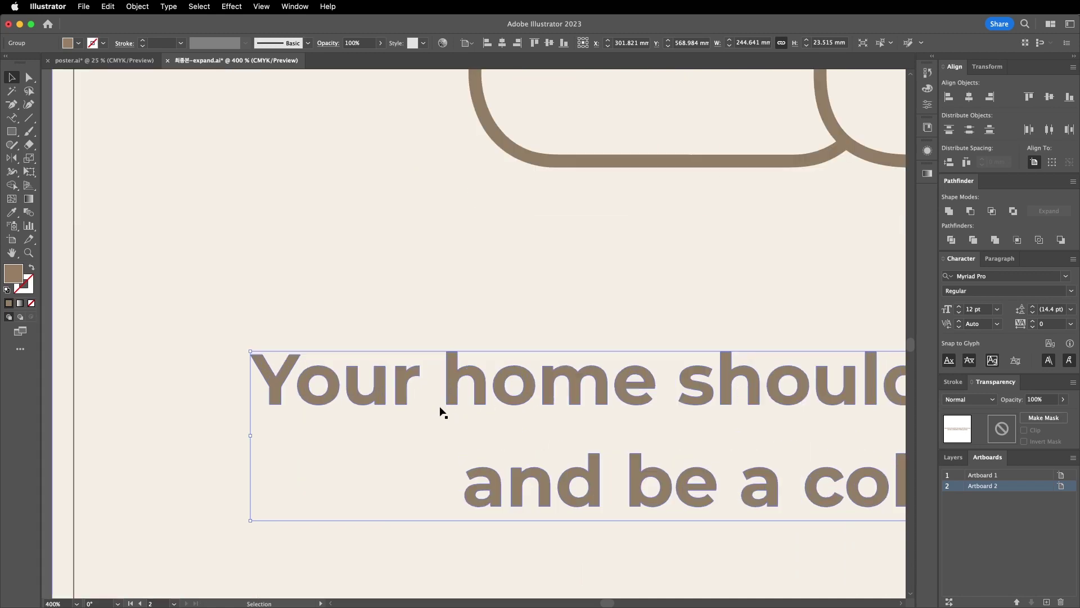
{"action": "scroll", "coordinate": [450, 414], "scroll_direction": "up", "scroll_amount": 3}
{"action": "scroll", "coordinate": [453, 341], "scroll_direction": "down", "scroll_amount": 3}
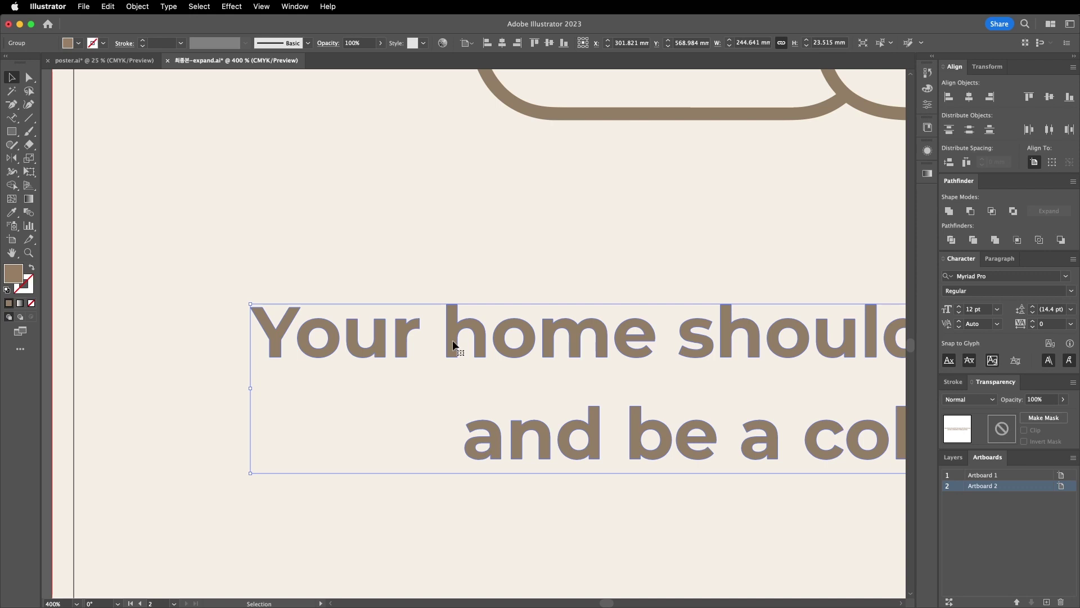
{"action": "scroll", "coordinate": [452, 340], "scroll_direction": "down", "scroll_amount": 4}
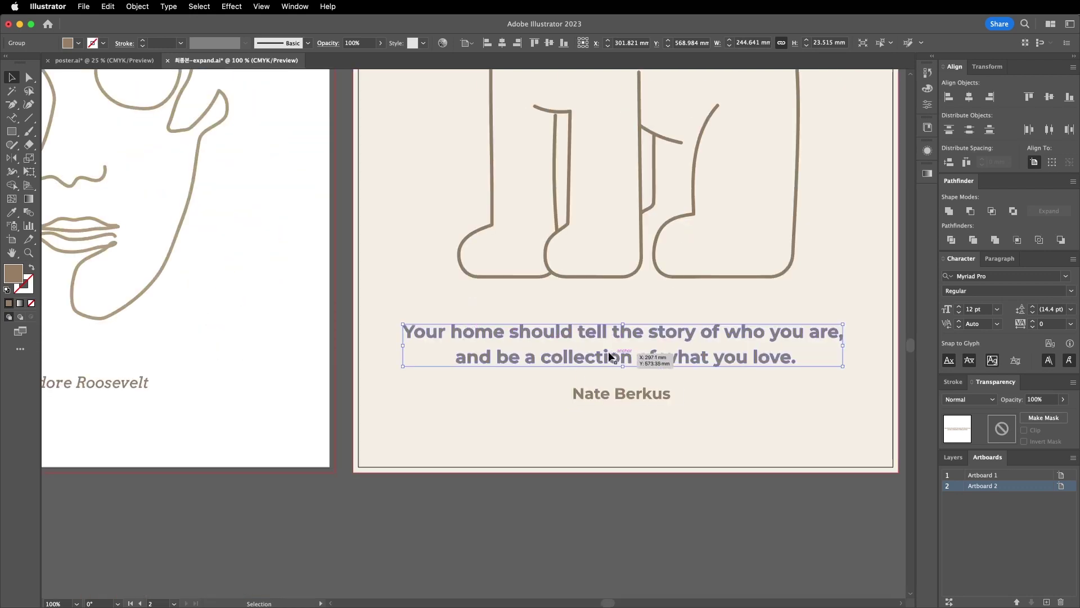
{"action": "double_click", "coordinate": [535, 335]}
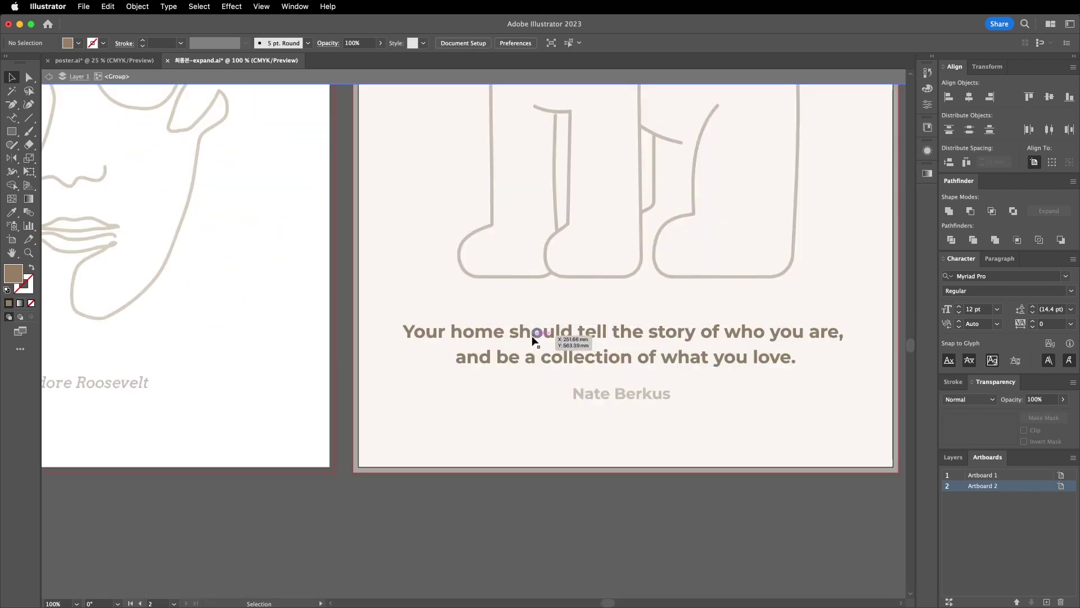
{"action": "key", "text": "Escape"}
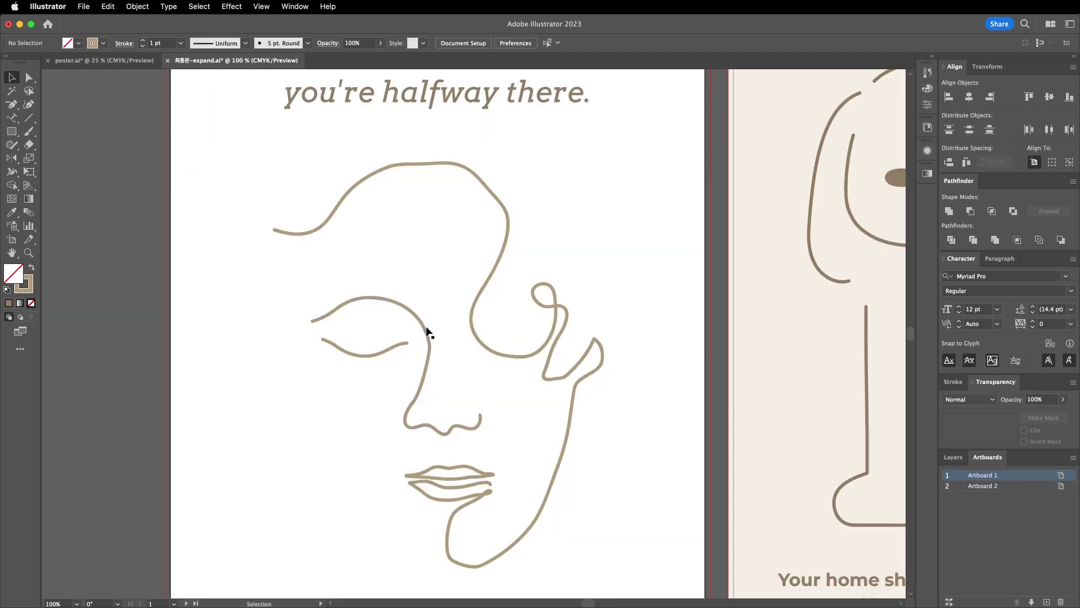
Try scaling the face drawing down to check its stroke weight, and undo the resize
{"action": "left_click", "coordinate": [426, 328]}
{"action": "left_click_drag", "start_coordinate": [427, 331], "coordinate": [388, 300]}
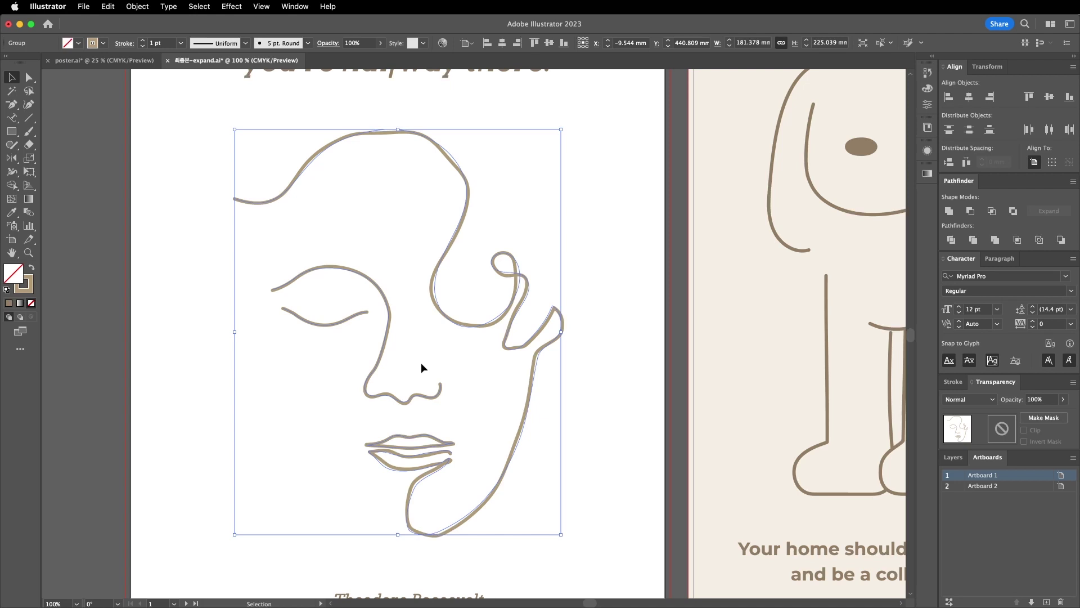
{"action": "left_click_drag", "start_coordinate": [561, 129], "coordinate": [420, 265]}
{"action": "left_click", "coordinate": [443, 323]}
{"action": "scroll", "coordinate": [401, 353], "scroll_direction": "up", "scroll_amount": 6}
{"action": "scroll", "coordinate": [463, 244], "scroll_direction": "down", "scroll_amount": 6}
{"action": "key", "text": "ctrl+z"}
{"action": "scroll", "coordinate": [474, 240], "scroll_direction": "down", "scroll_amount": 2}
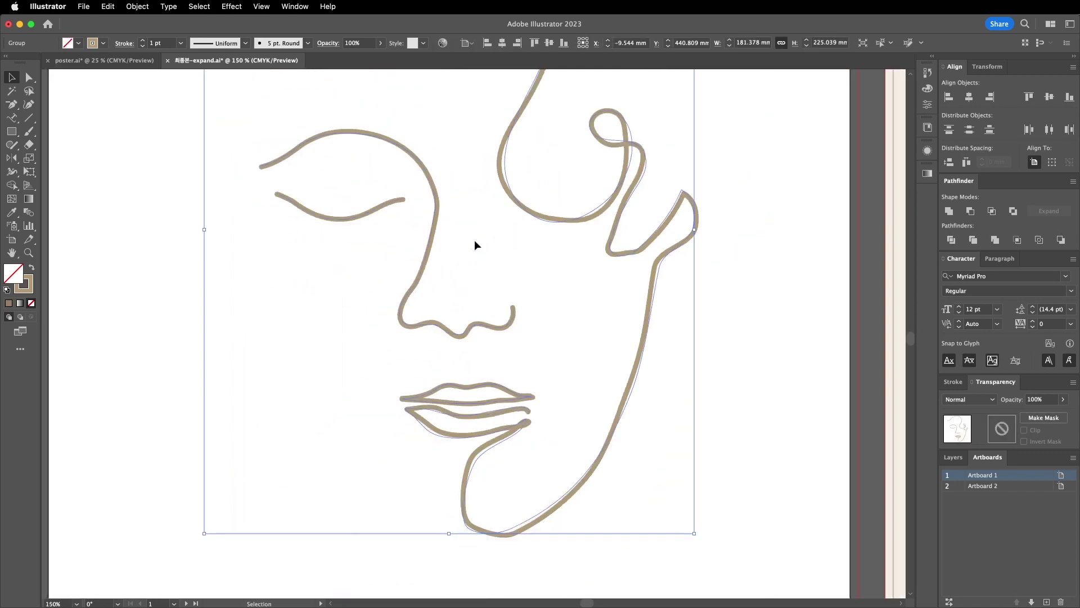
Select the face drawing together with all of the dog's line shapes, leaving out the nose
{"action": "scroll", "coordinate": [441, 327], "scroll_direction": "down", "scroll_amount": 2}
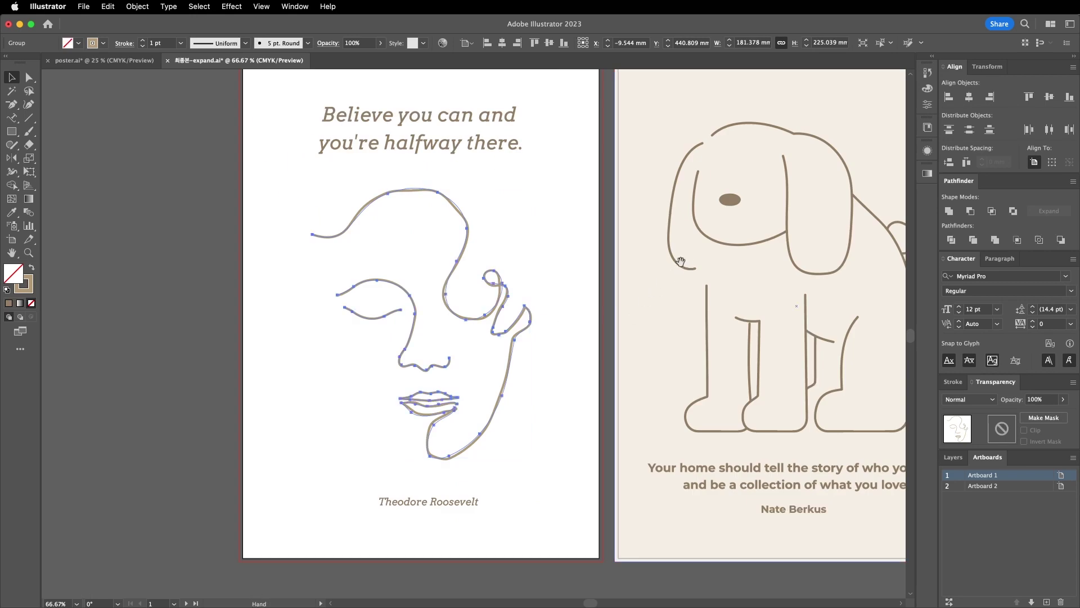
{"action": "scroll", "coordinate": [783, 248], "scroll_direction": "right", "scroll_amount": 3}
{"action": "left_click_drag", "start_coordinate": [876, 230], "coordinate": [544, 417]}
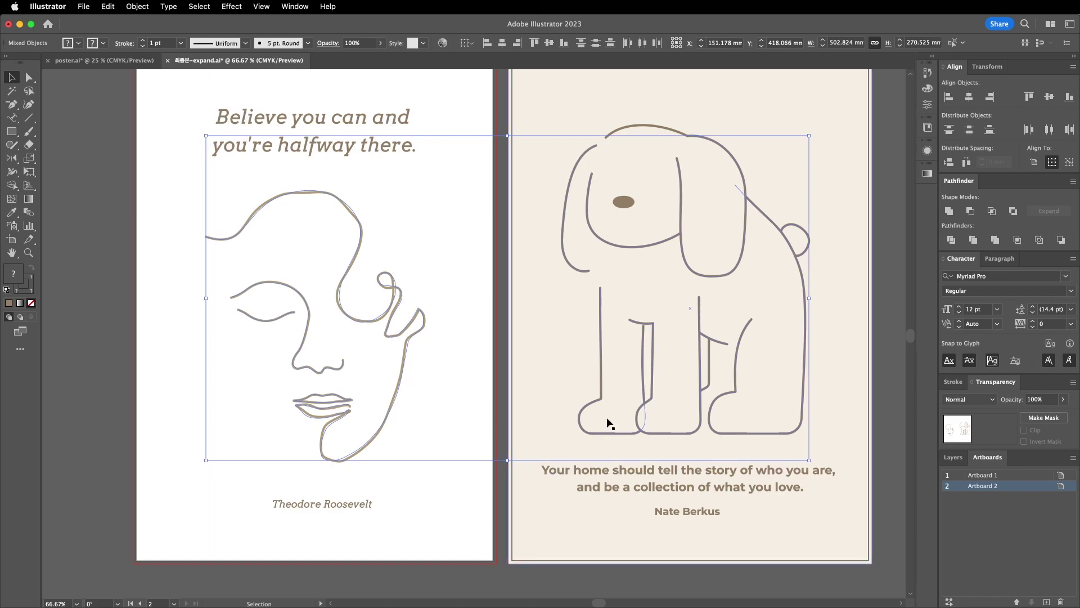
{"action": "left_click", "coordinate": [667, 126], "text": "shift"}
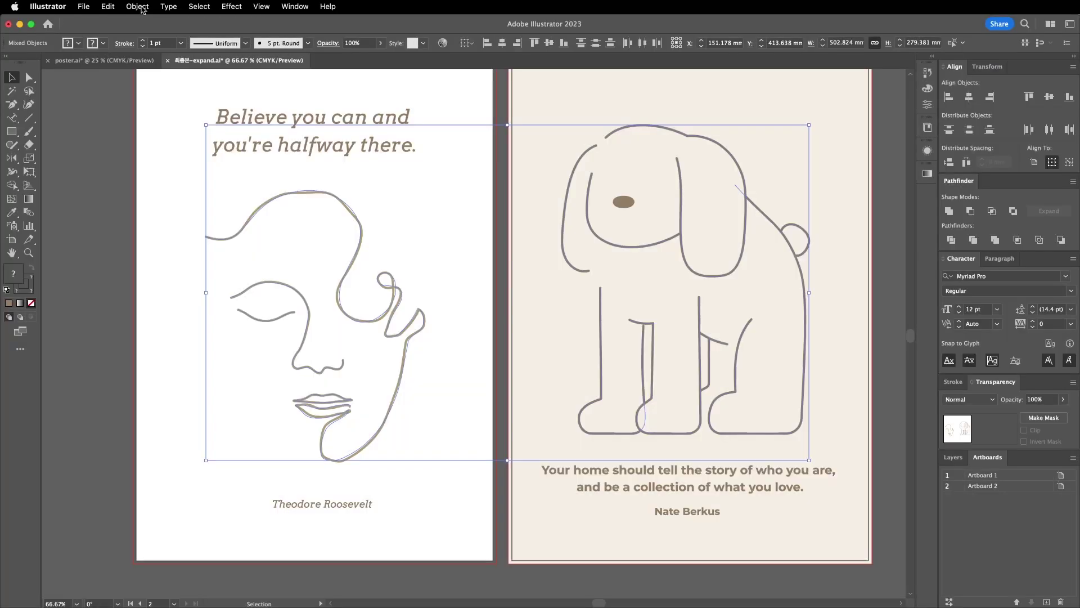
Try Outline Stroke on the selected face and dog drawings, inspect the line shapes, and undo it
{"action": "left_click", "coordinate": [137, 6]}
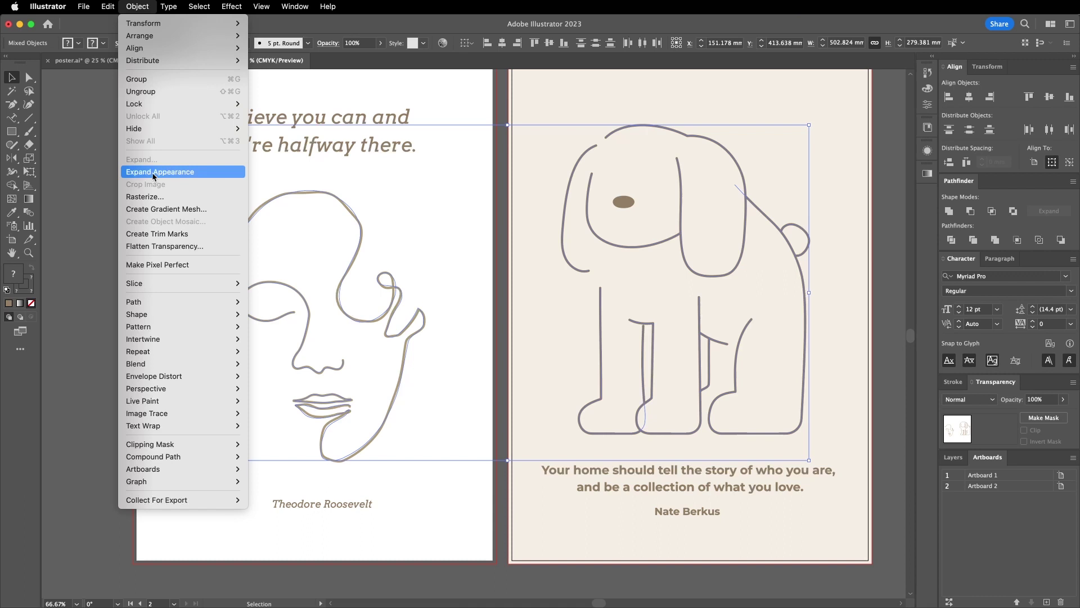
{"action": "mouse_move", "coordinate": [160, 299]}
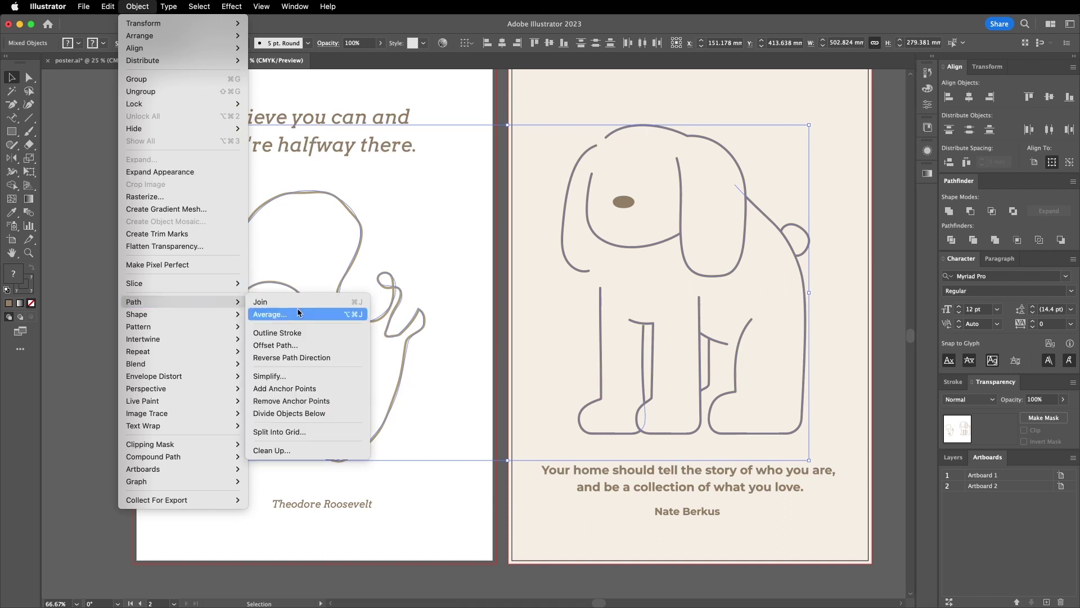
{"action": "left_click", "coordinate": [276, 334]}
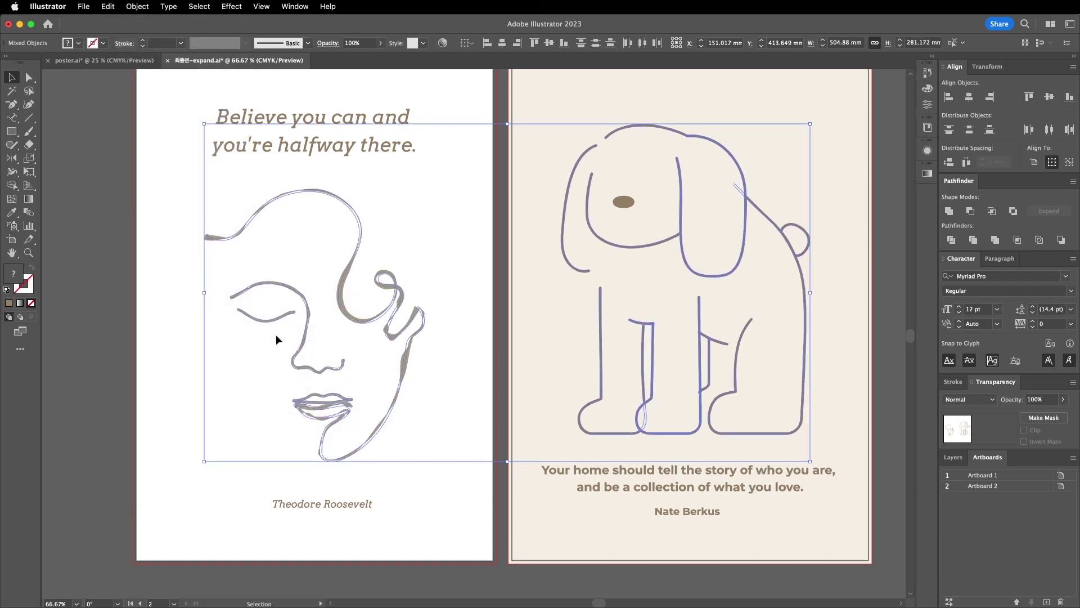
{"action": "scroll", "coordinate": [684, 345], "scroll_direction": "up", "scroll_amount": 5}
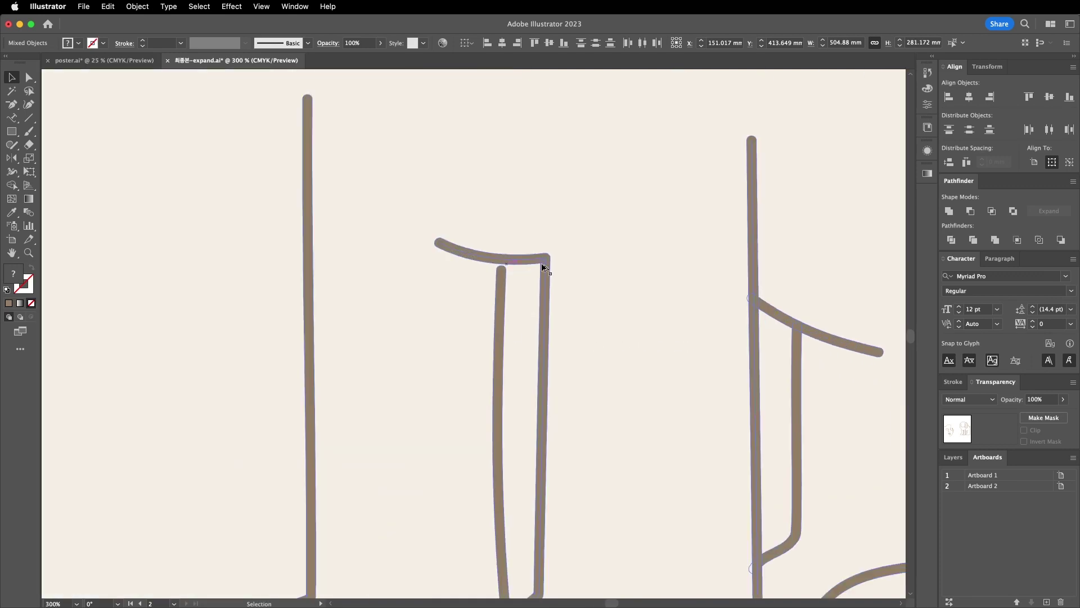
{"action": "scroll", "coordinate": [529, 260], "scroll_direction": "down", "scroll_amount": 2}
{"action": "scroll", "coordinate": [544, 269], "scroll_direction": "down", "scroll_amount": 5}
{"action": "scroll", "coordinate": [326, 241], "scroll_direction": "left", "scroll_amount": 2}
{"action": "scroll", "coordinate": [266, 266], "scroll_direction": "up", "scroll_amount": 5}
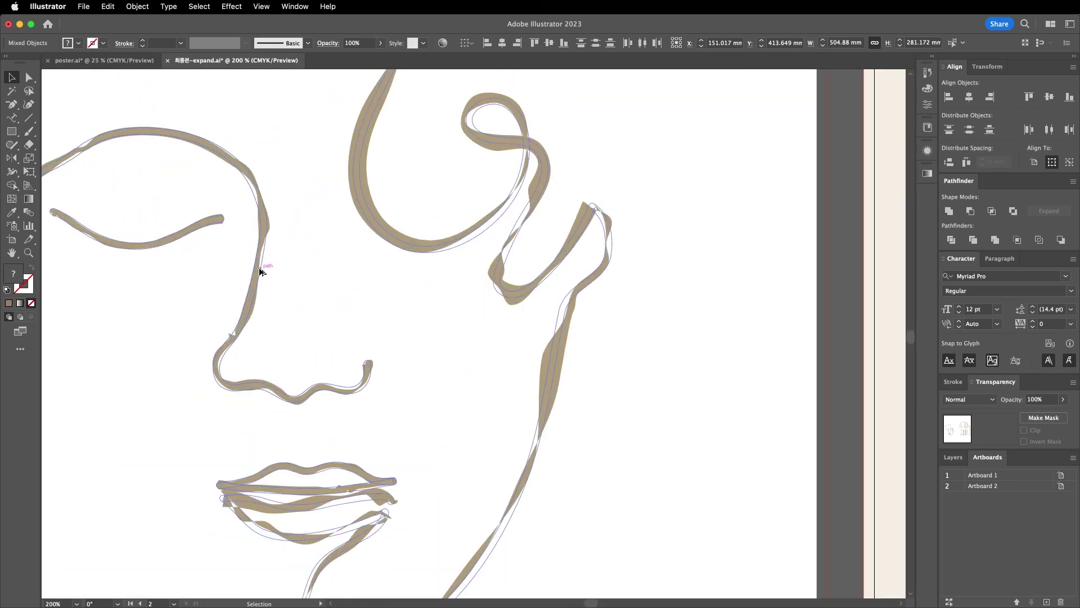
{"action": "scroll", "coordinate": [242, 291], "scroll_direction": "down", "scroll_amount": 4}
{"action": "scroll", "coordinate": [222, 304], "scroll_direction": "up", "scroll_amount": 4}
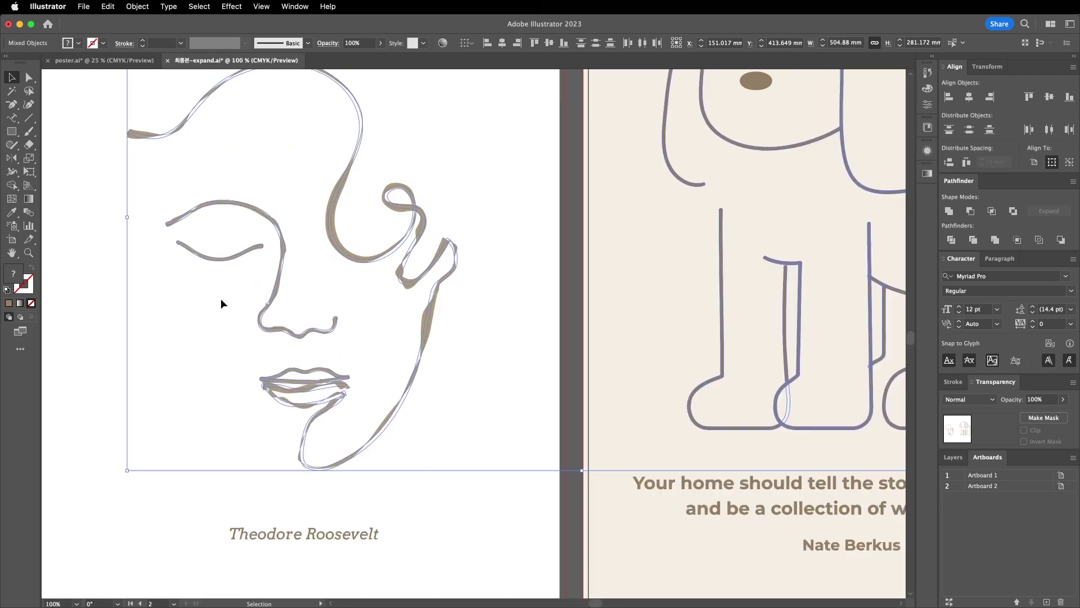
{"action": "scroll", "coordinate": [305, 308], "scroll_direction": "down", "scroll_amount": 4}
{"action": "key", "text": "cmd+z"}
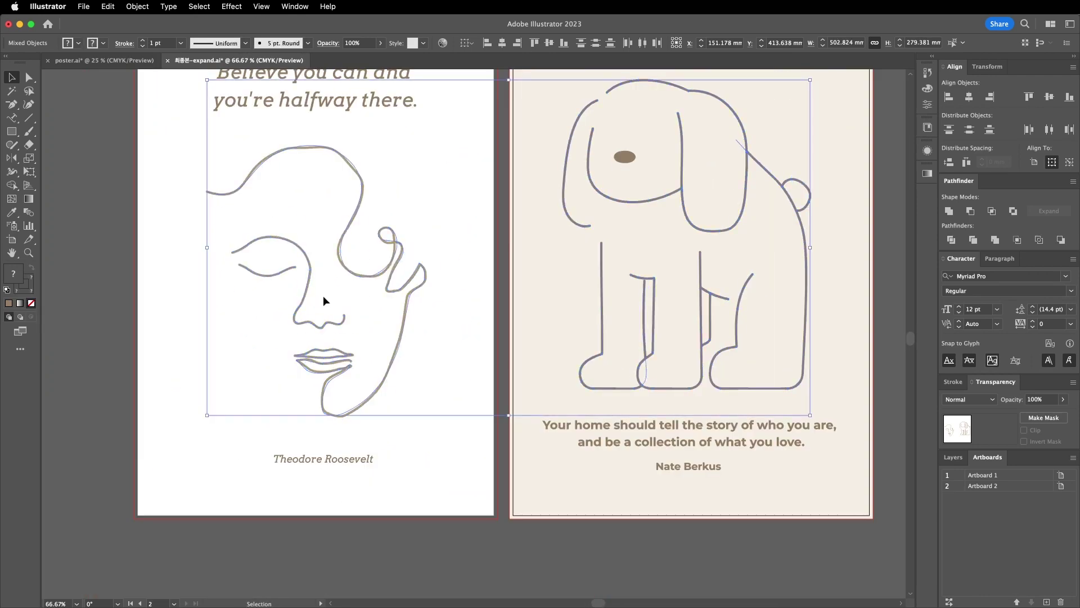
Apply Expand Appearance to the selected face and dog drawings
{"action": "left_click", "coordinate": [138, 7]}
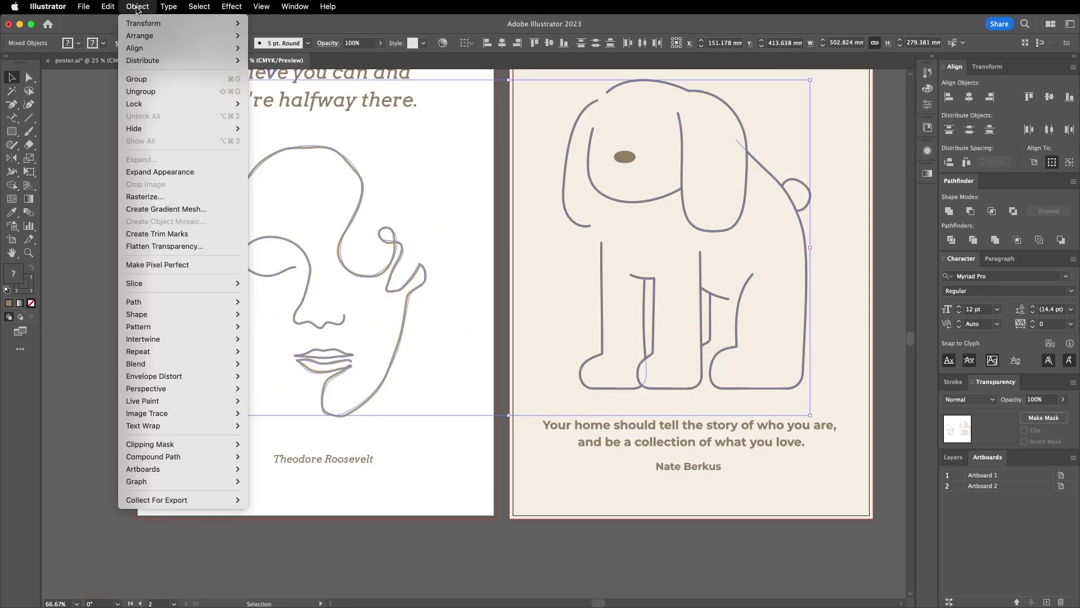
{"action": "left_click", "coordinate": [179, 174]}
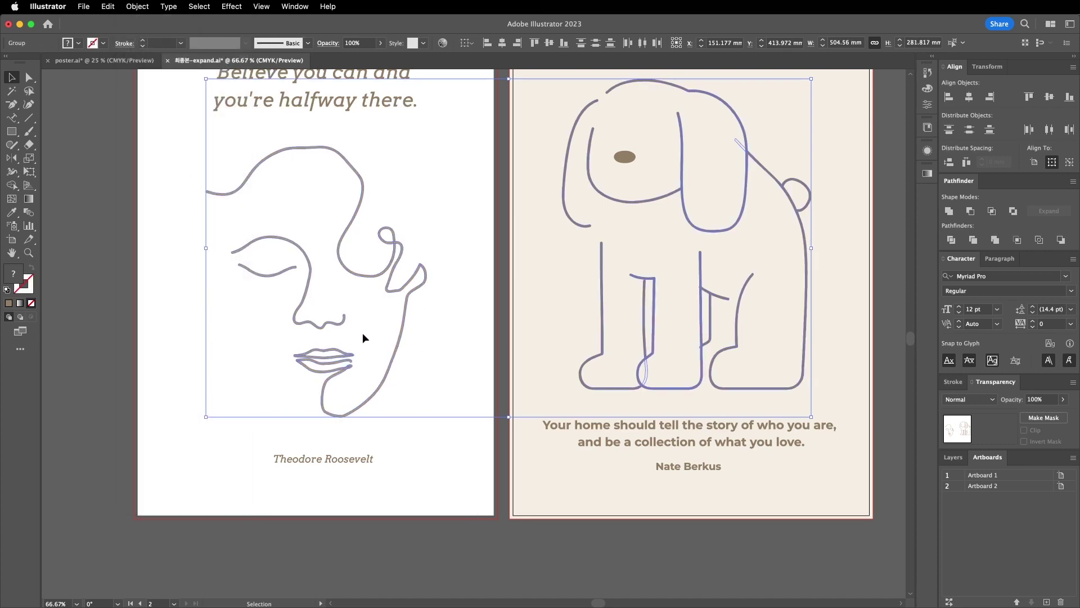
{"action": "key", "text": "super+equal"}
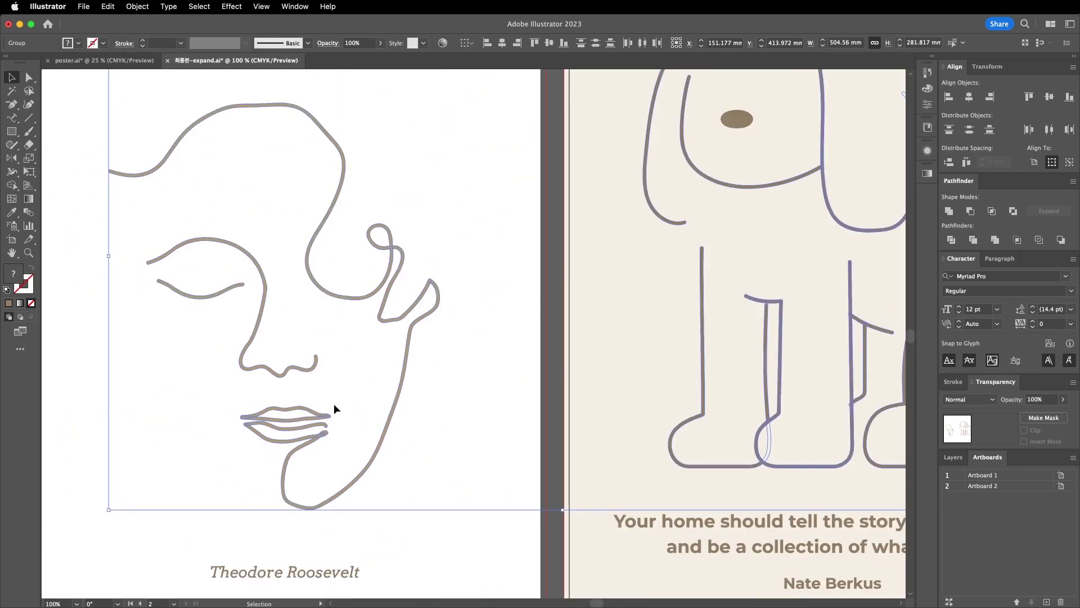
Select only the expanded face drawing and unite its overlapping outlines into merged shapes
{"action": "left_click", "coordinate": [333, 404]}
{"action": "left_click", "coordinate": [321, 471]}
{"action": "scroll", "coordinate": [315, 439], "scroll_direction": "up", "scroll_amount": 3}
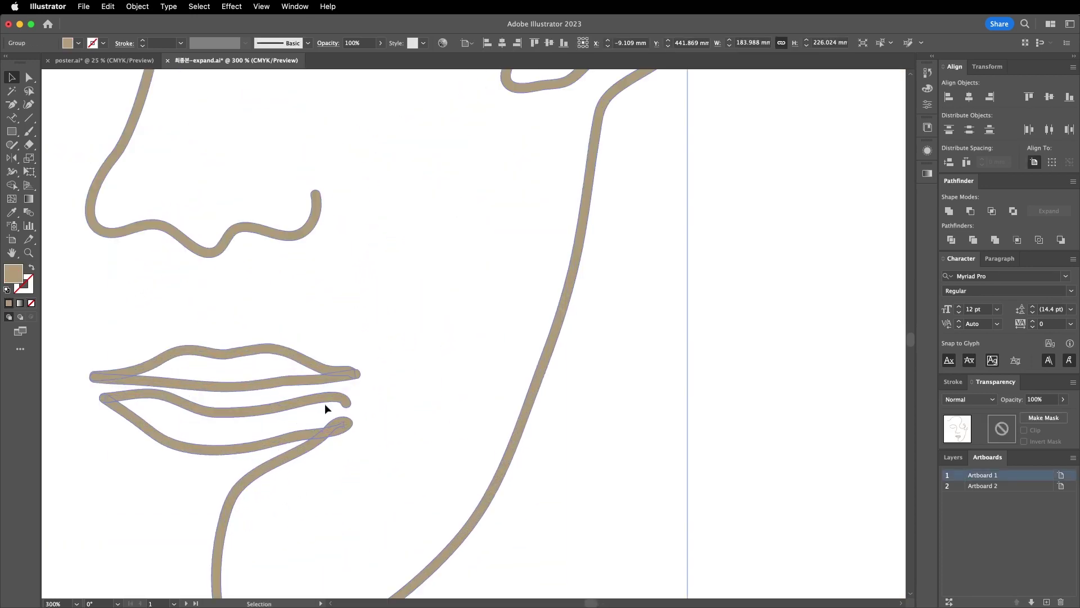
{"action": "scroll", "coordinate": [325, 404], "scroll_direction": "up", "scroll_amount": 1}
{"action": "scroll", "coordinate": [359, 396], "scroll_direction": "down", "scroll_amount": 2}
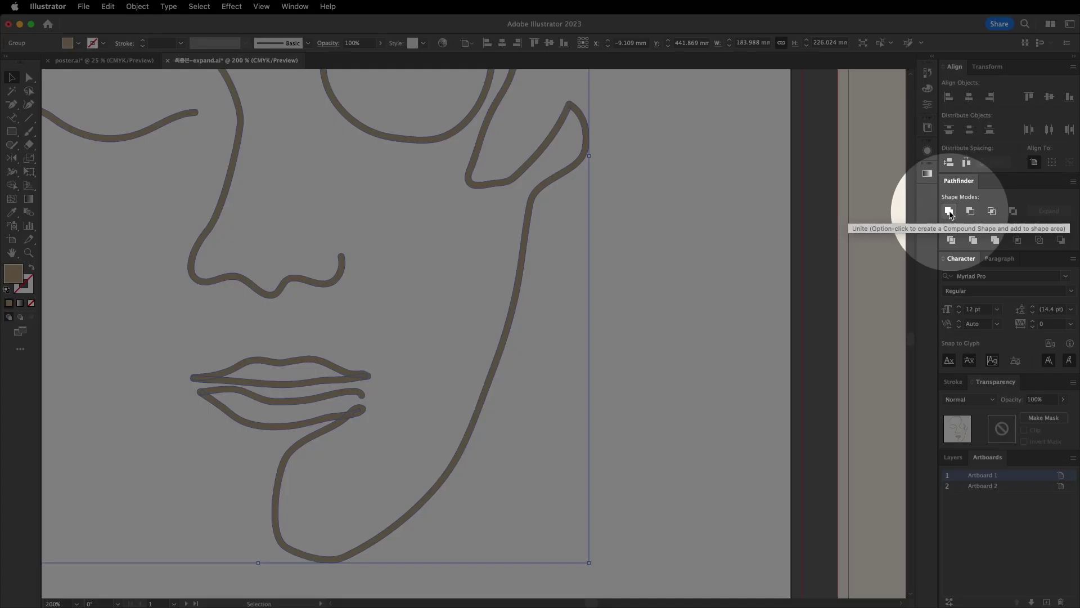
{"action": "left_click", "coordinate": [949, 212]}
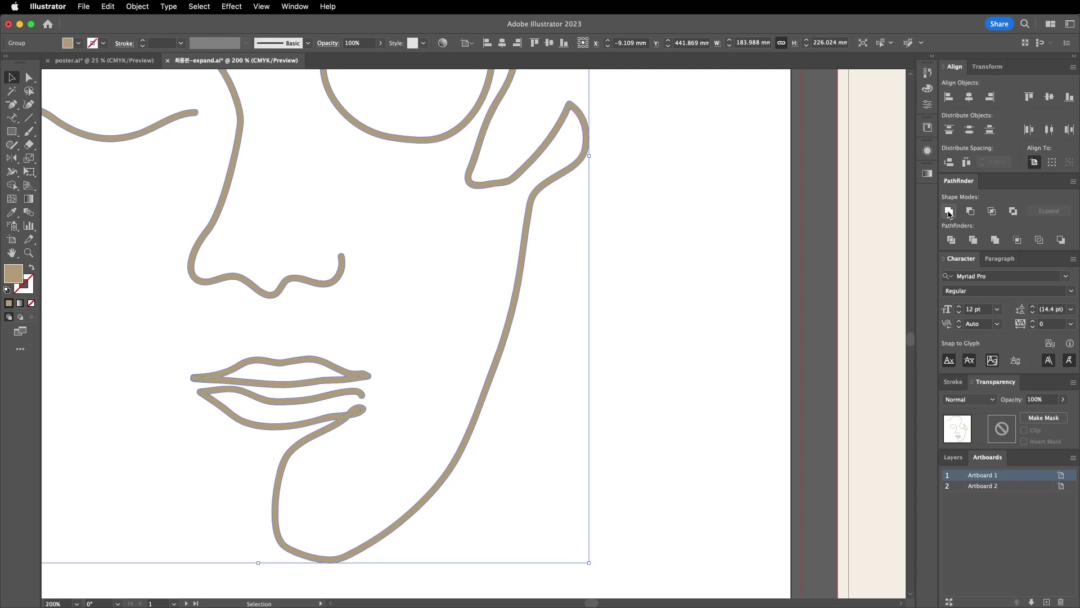
{"action": "scroll", "coordinate": [354, 411], "scroll_direction": "up", "scroll_amount": 3}
{"action": "scroll", "coordinate": [403, 399], "scroll_direction": "down", "scroll_amount": 8}
{"action": "scroll", "coordinate": [552, 326], "scroll_direction": "up", "scroll_amount": 4}
Ungroup the dog's front leg and select the beige fill shape inside its outline
{"action": "left_click", "coordinate": [692, 354]}
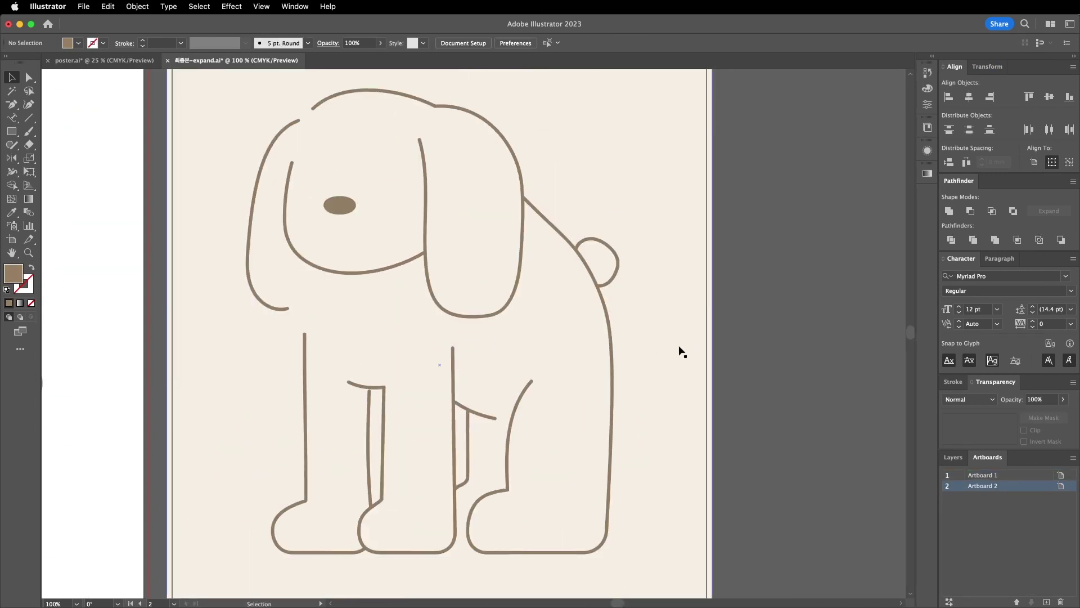
{"action": "left_click_drag", "start_coordinate": [747, 392], "coordinate": [769, 378]}
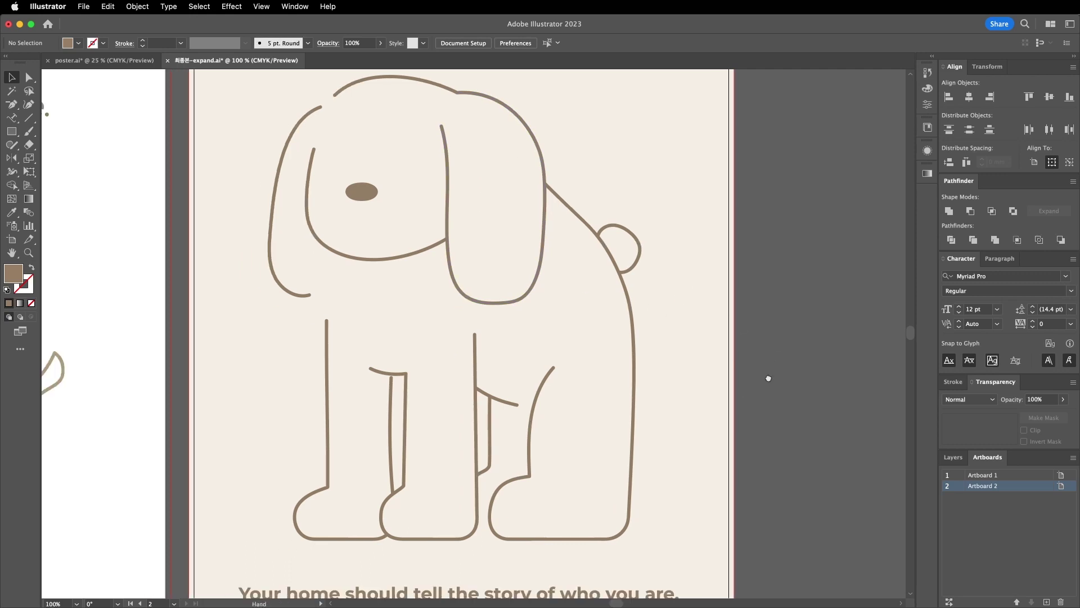
{"action": "left_click", "coordinate": [437, 405]}
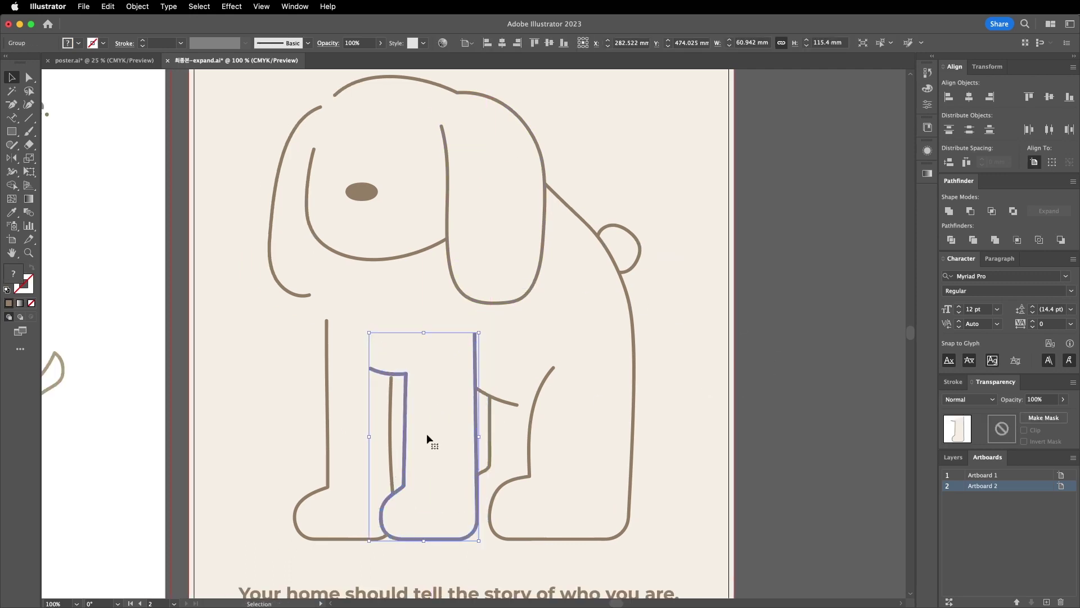
{"action": "scroll", "coordinate": [428, 430], "scroll_direction": "up", "scroll_amount": 3}
{"action": "scroll", "coordinate": [436, 405], "scroll_direction": "down", "scroll_amount": 2}
{"action": "key", "text": "ctrl+shift+g"}
{"action": "mouse_move", "coordinate": [466, 368]}
{"action": "left_mouse_down"}
{"action": "mouse_move", "coordinate": [448, 361]}
{"action": "mouse_move", "coordinate": [479, 369]}
{"action": "mouse_move", "coordinate": [442, 349]}
{"action": "mouse_move", "coordinate": [168, 306]}
{"action": "mouse_move", "coordinate": [736, 367]}
{"action": "mouse_move", "coordinate": [464, 374]}
{"action": "left_mouse_up"}
{"action": "scroll", "coordinate": [463, 369], "scroll_direction": "down", "scroll_amount": 8}
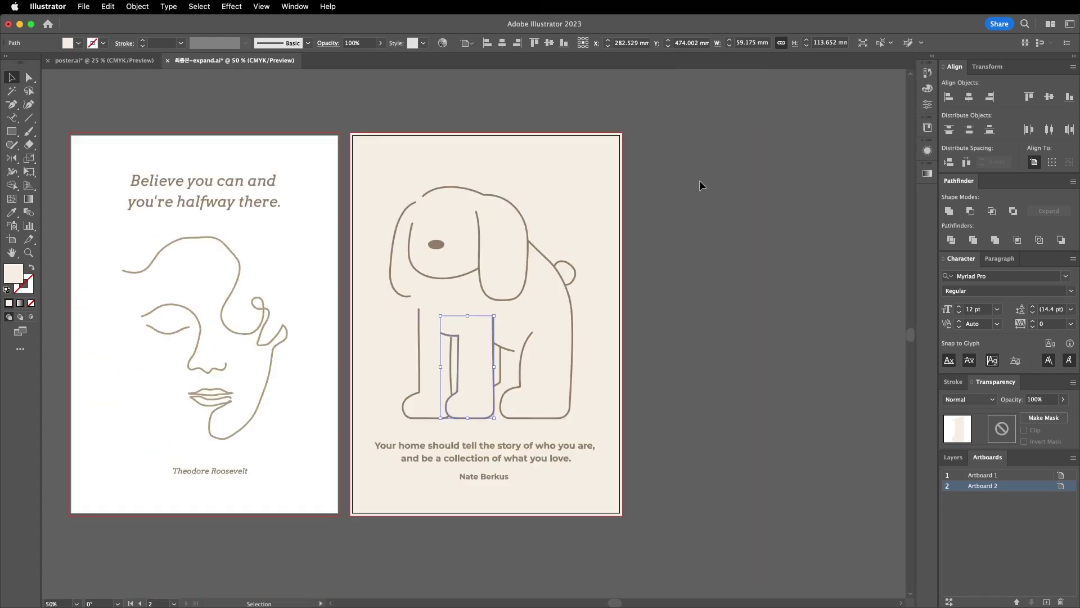
Select all of the dog's outline and fill shapes, leaving out the nose
{"action": "key", "text": "super+a"}
{"action": "left_click", "coordinate": [410, 404]}
{"action": "scroll", "coordinate": [583, 223], "scroll_direction": "up", "scroll_amount": 6}
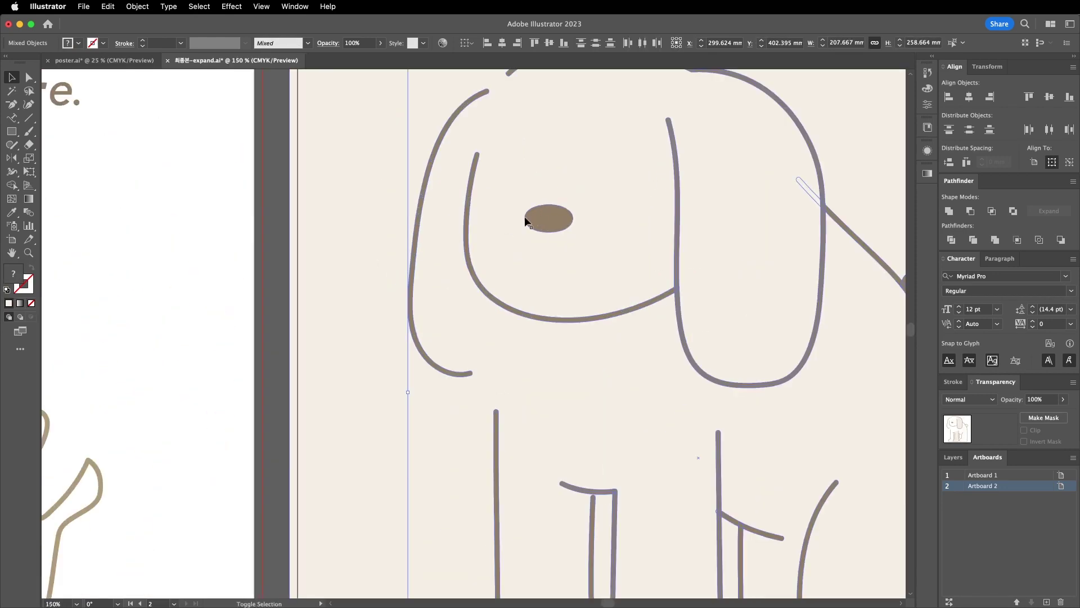
{"action": "scroll", "coordinate": [545, 220], "scroll_direction": "down", "scroll_amount": 6}
{"action": "scroll", "coordinate": [565, 259], "scroll_direction": "right", "scroll_amount": 3}
{"action": "scroll", "coordinate": [545, 272], "scroll_direction": "up", "scroll_amount": 1}
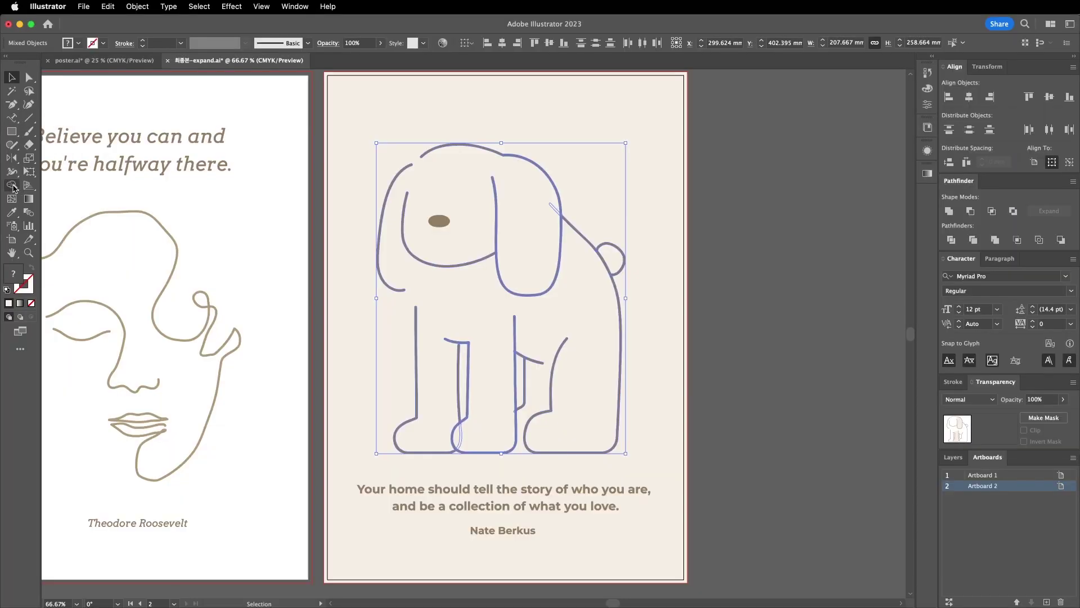
Remove the fill areas and hidden line parts inside the dog's ear, front leg, foot and leg gap with the Shape Builder tool
{"action": "left_click", "coordinate": [12, 188]}
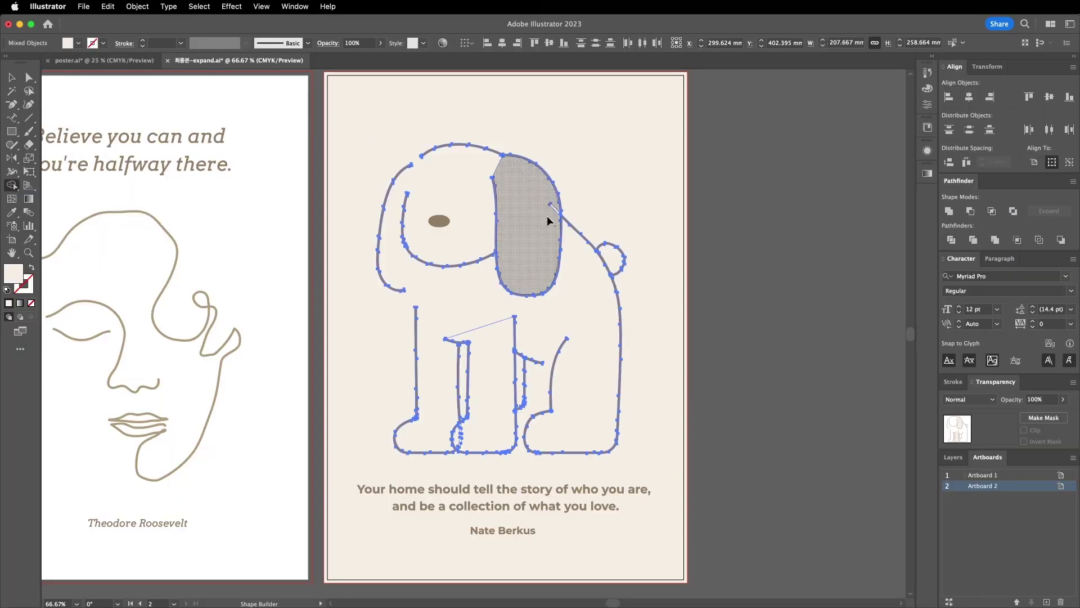
{"action": "left_click", "coordinate": [520, 182]}
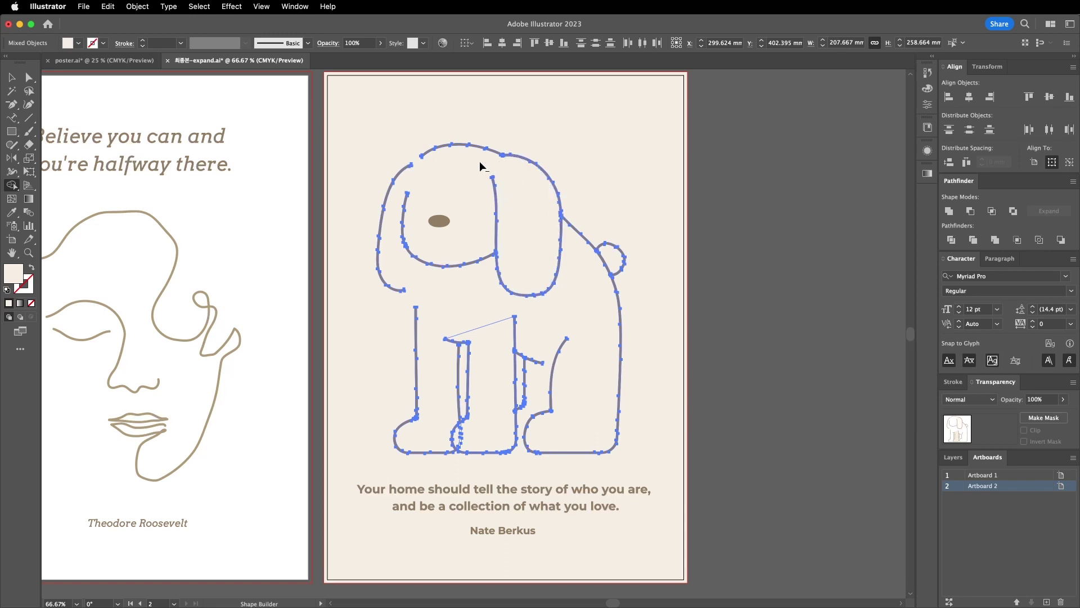
{"action": "left_click", "coordinate": [490, 399]}
{"action": "scroll", "coordinate": [488, 401], "scroll_direction": "up", "scroll_amount": 3}
{"action": "left_click", "coordinate": [417, 476]}
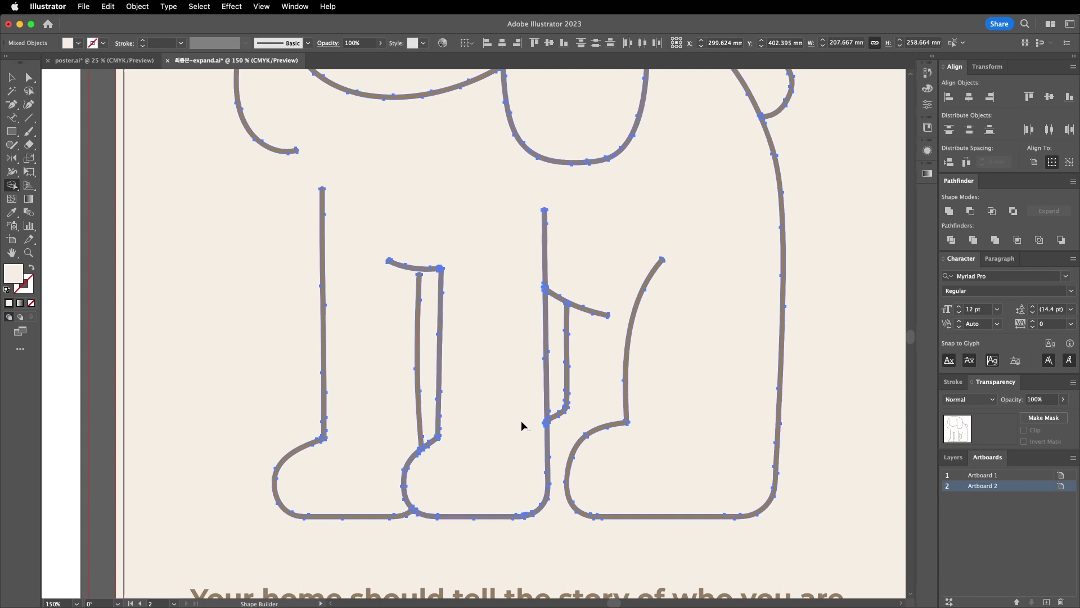
{"action": "left_click", "coordinate": [557, 371]}
{"action": "scroll", "coordinate": [602, 353], "scroll_direction": "up", "scroll_amount": 5}
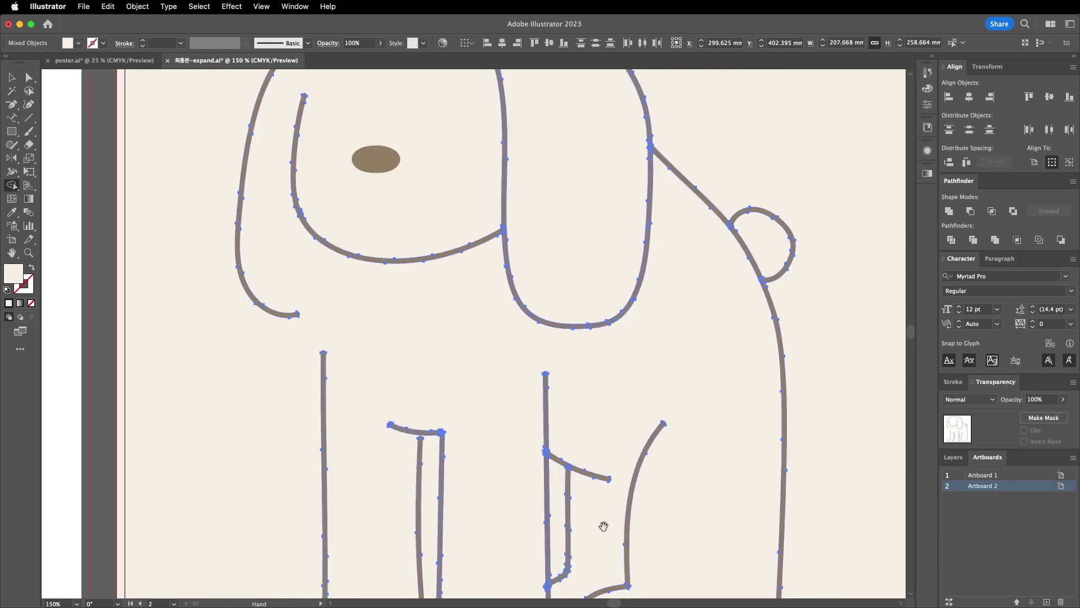
{"action": "scroll", "coordinate": [586, 519], "scroll_direction": "down", "scroll_amount": 6}
Remove the small rounded line end protruding past the dog's front leg at the belly line with the Shape Builder tool
{"action": "key", "text": "v"}
{"action": "scroll", "coordinate": [575, 244], "scroll_direction": "up", "scroll_amount": 8}
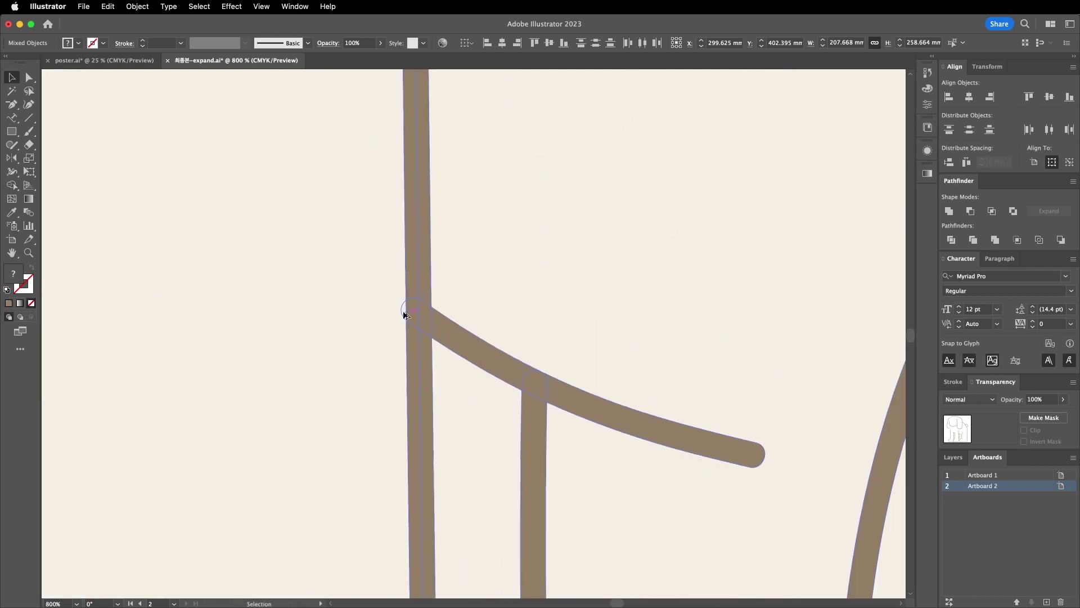
{"action": "left_click", "coordinate": [12, 185]}
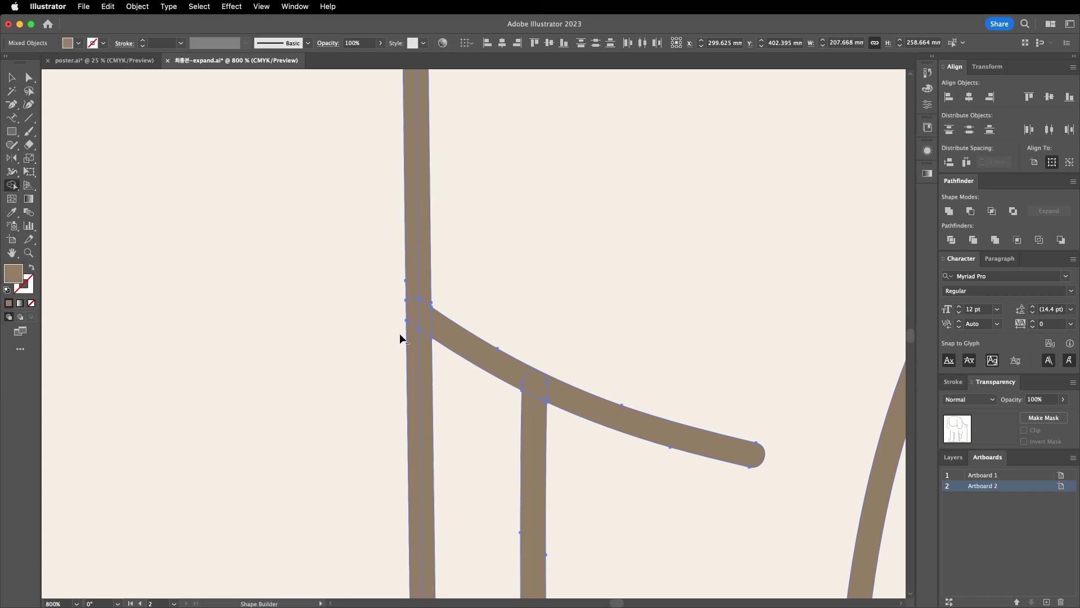
{"action": "scroll", "coordinate": [400, 333], "scroll_direction": "down", "scroll_amount": 6}
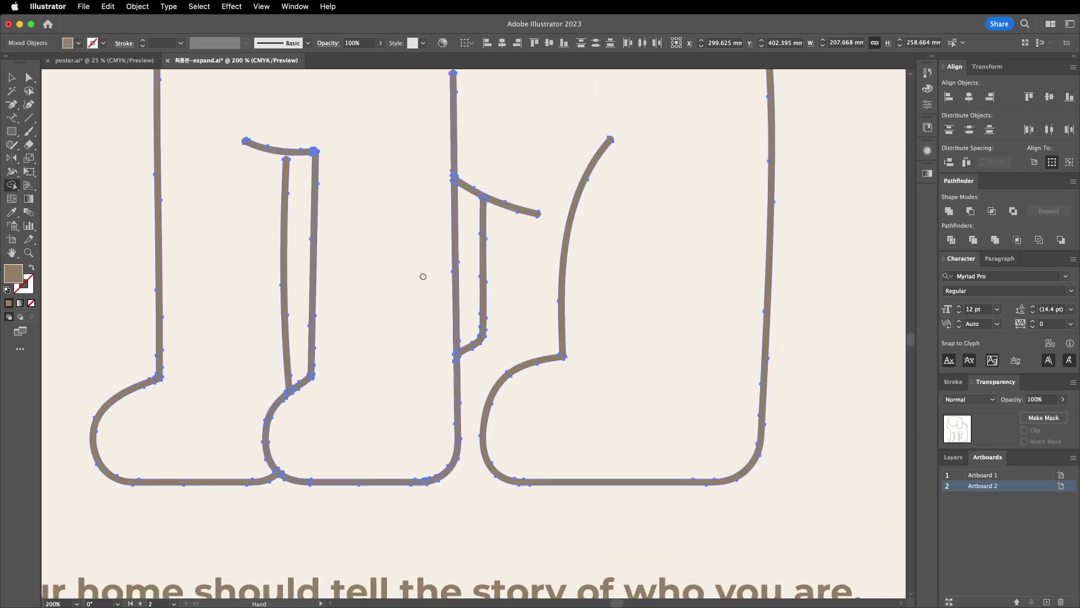
Unite the dog's remaining outline pieces and return to the Selection tool
{"action": "scroll", "coordinate": [410, 310], "scroll_direction": "up", "scroll_amount": 3}
{"action": "scroll", "coordinate": [388, 324], "scroll_direction": "down", "scroll_amount": 3}
{"action": "scroll", "coordinate": [377, 307], "scroll_direction": "up", "scroll_amount": 2}
{"action": "left_click", "coordinate": [949, 212]}
{"action": "left_click", "coordinate": [11, 77]}
{"action": "left_click", "coordinate": [327, 263], "text": "shift"}
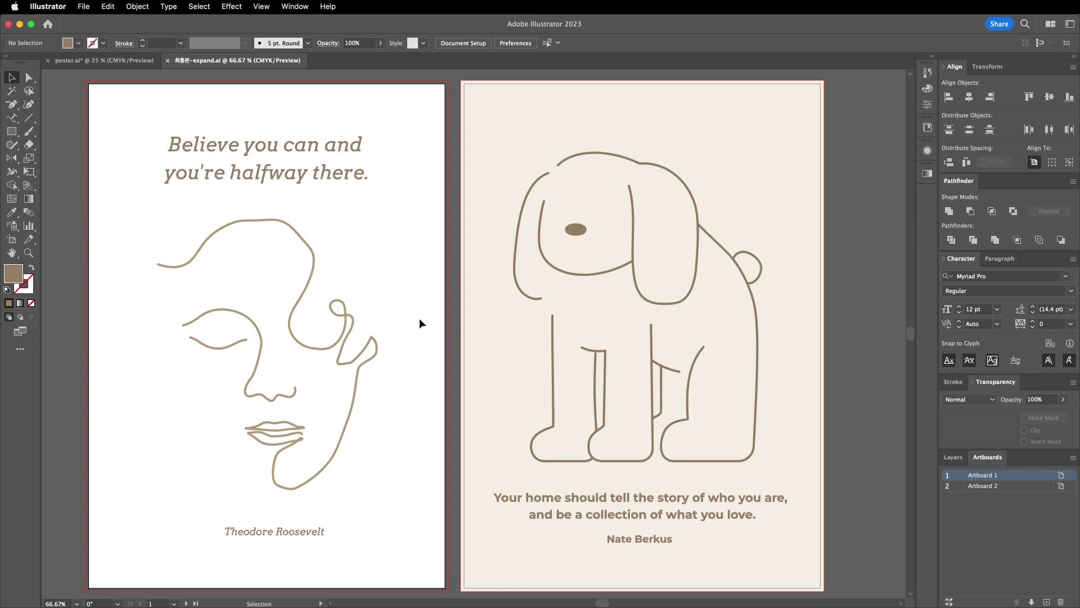
Save the expanded file under the name 최종본-expand.pdf in Adobe PDF format on the desktop, limiting the artboard range to 2
{"action": "left_click", "coordinate": [84, 7]}
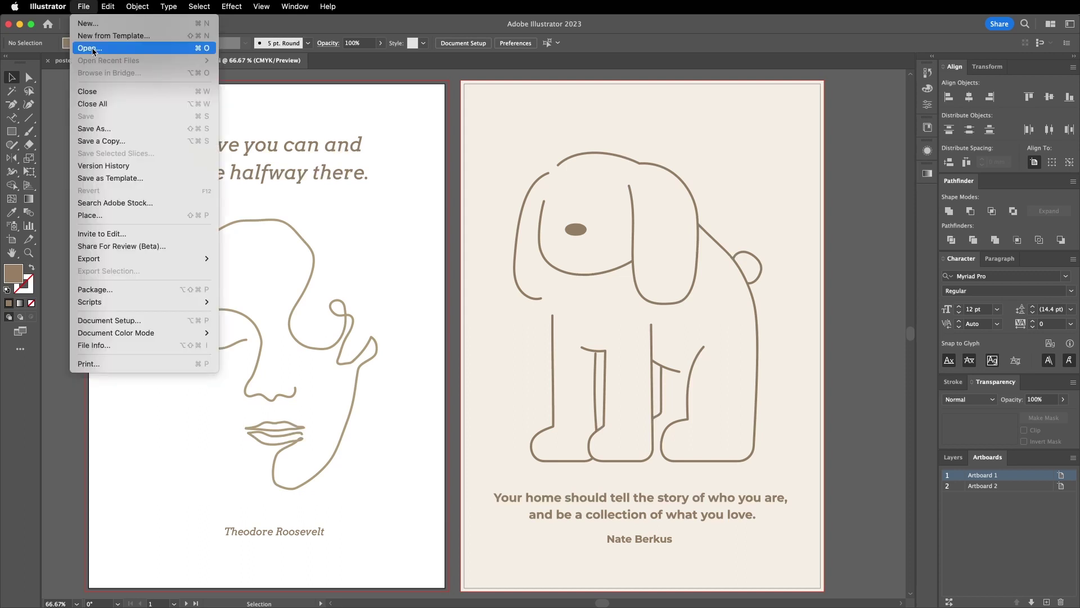
{"action": "left_click", "coordinate": [104, 129]}
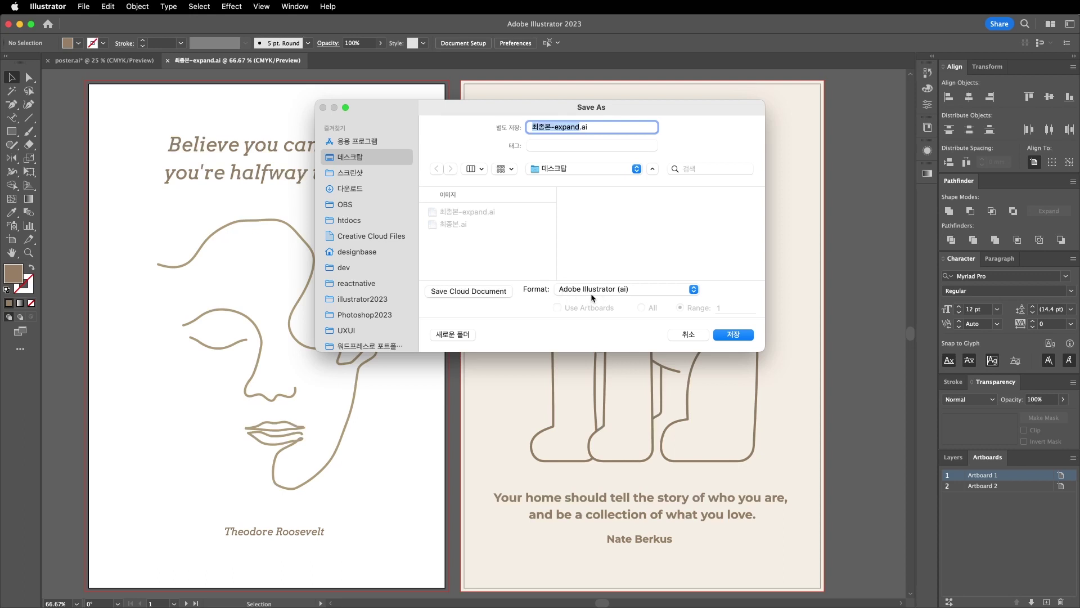
{"action": "left_click", "coordinate": [593, 293]}
{"action": "left_click", "coordinate": [576, 327]}
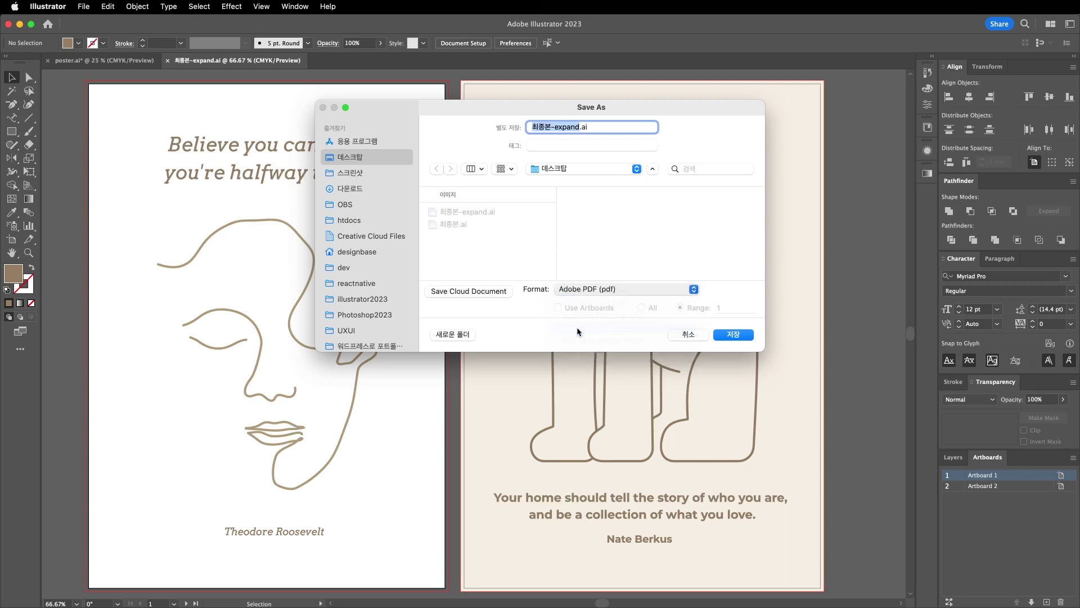
{"action": "left_click", "coordinate": [642, 308]}
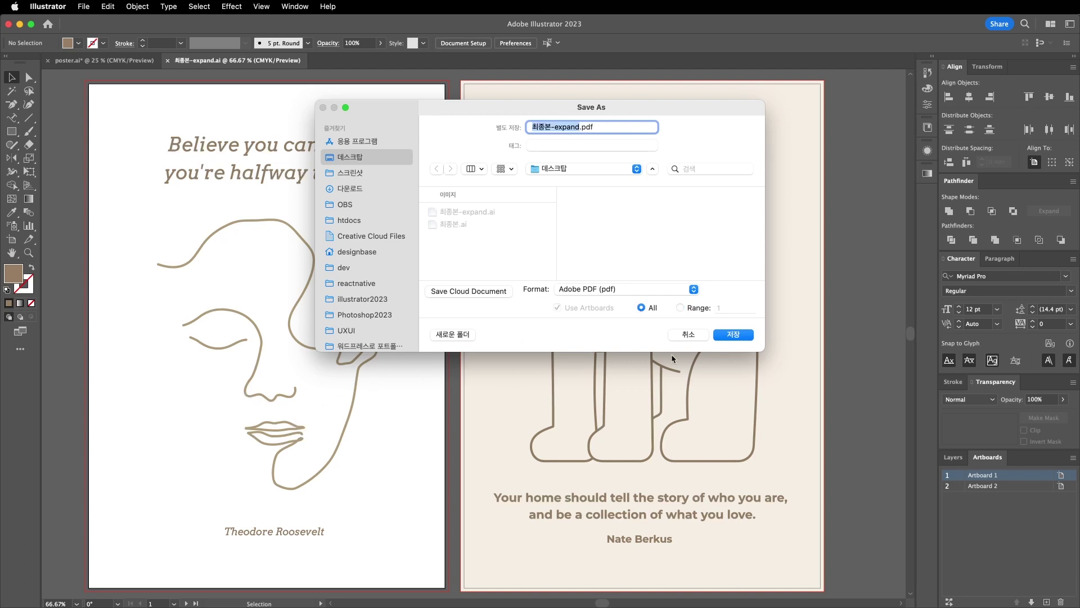
{"action": "left_click", "coordinate": [681, 307]}
{"action": "left_click", "coordinate": [723, 307]}
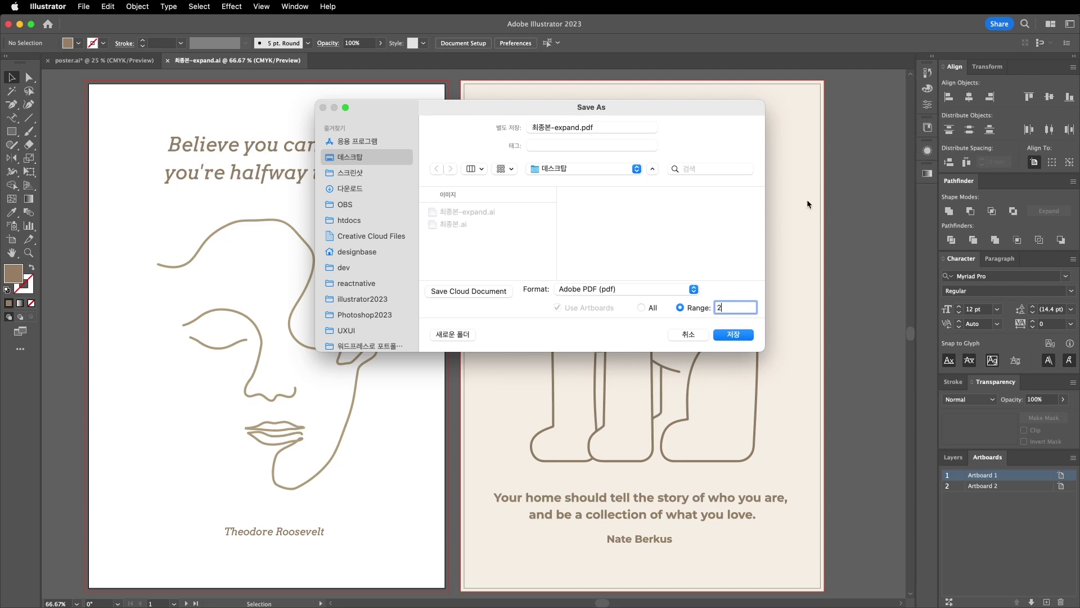
{"action": "left_click", "coordinate": [750, 338]}
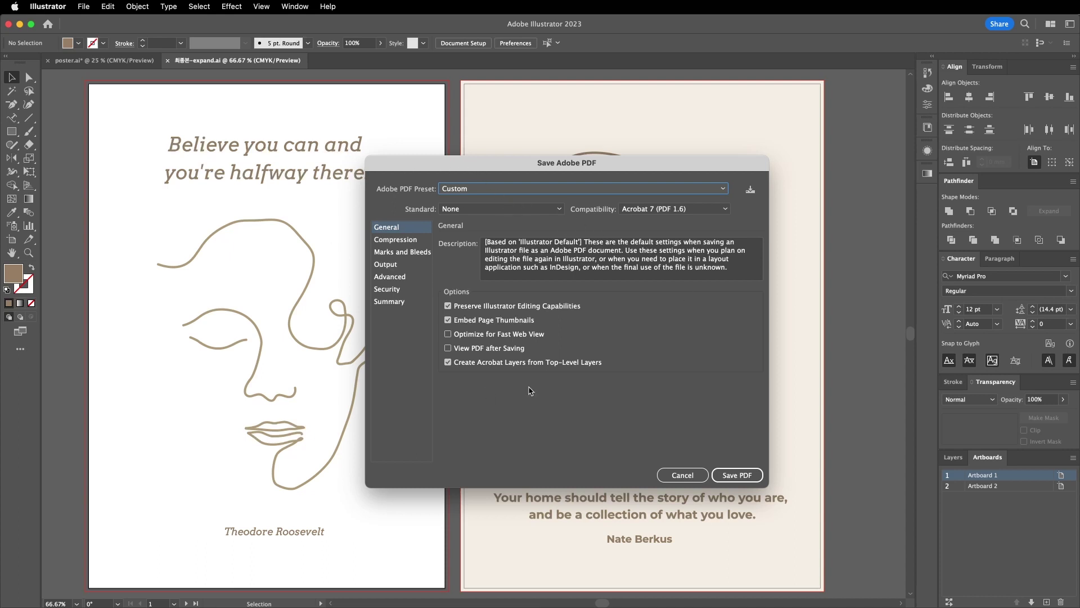
Turn on only Trim Marks among the PDF's printer's marks, keep the document bleed settings, and save the PDF
{"action": "left_click", "coordinate": [403, 253]}
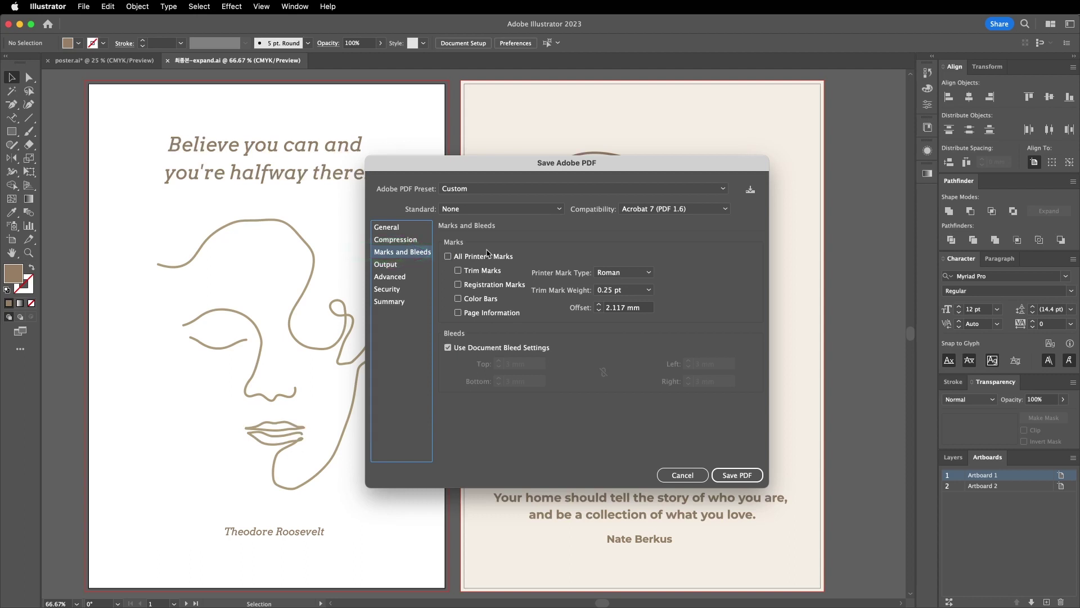
{"action": "left_click", "coordinate": [449, 256]}
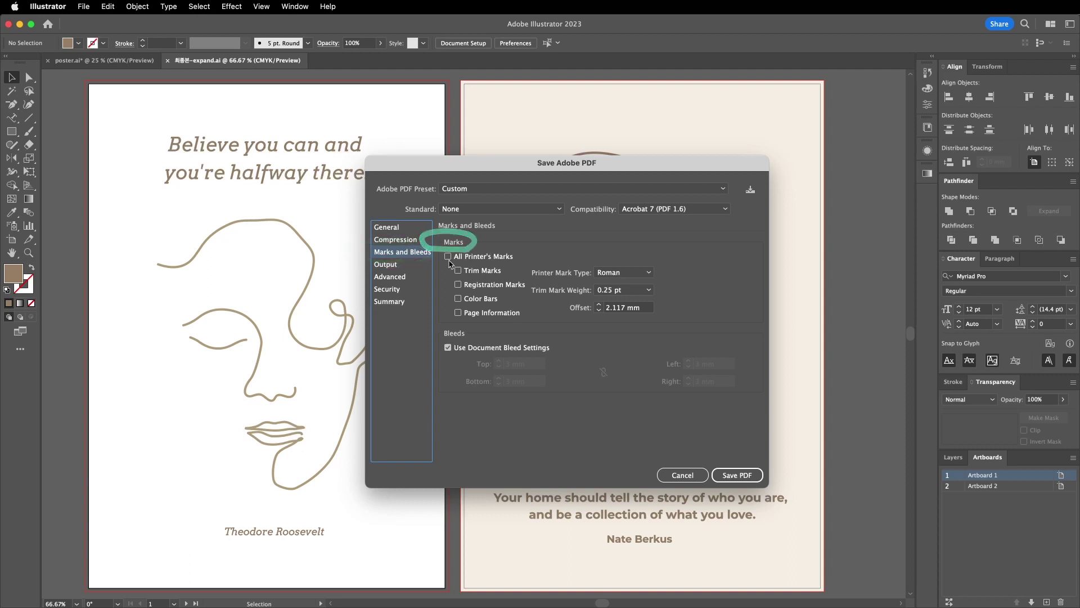
{"action": "left_click", "coordinate": [449, 257]}
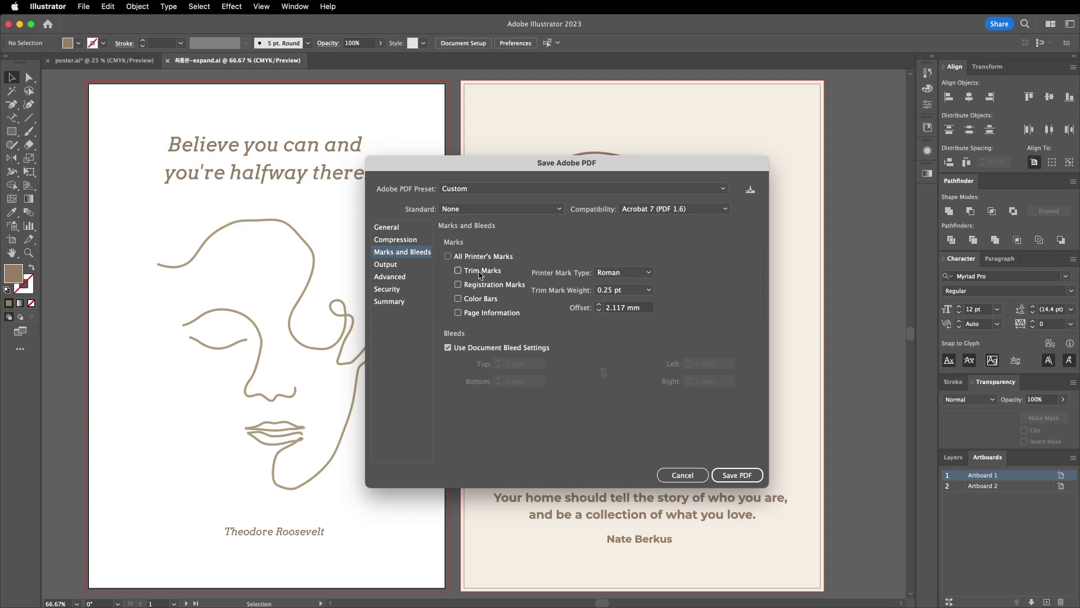
{"action": "left_click", "coordinate": [470, 273]}
{"action": "left_click", "coordinate": [736, 474]}
Preview 최종본-expand.pdf from the desktop folder in Finder, open it in Preview and examine the trim marks at the page corner up close
{"action": "left_click", "coordinate": [549, 263]}
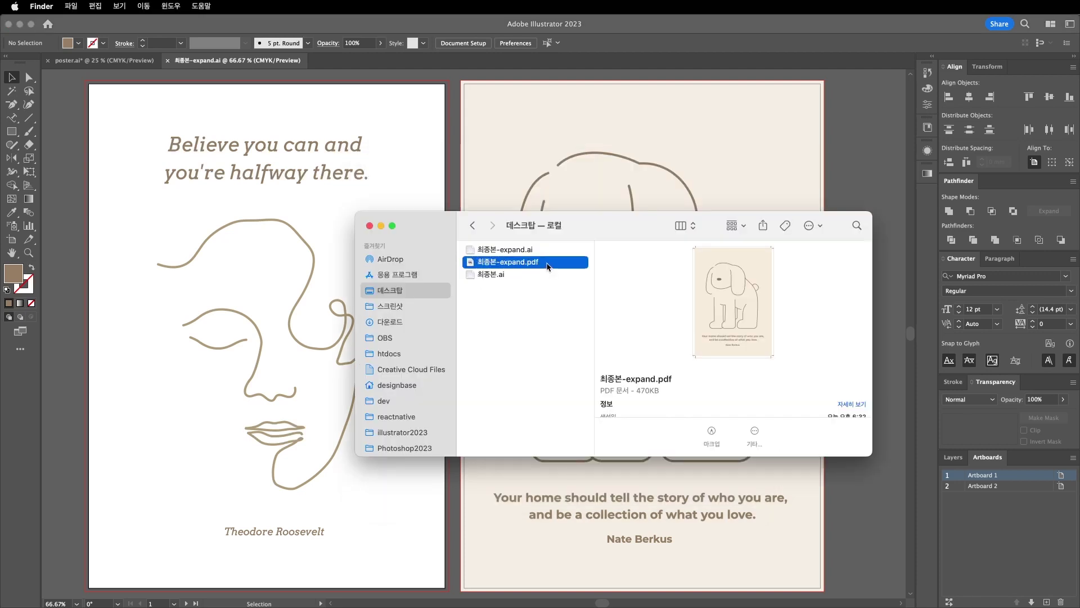
{"action": "key", "text": "space"}
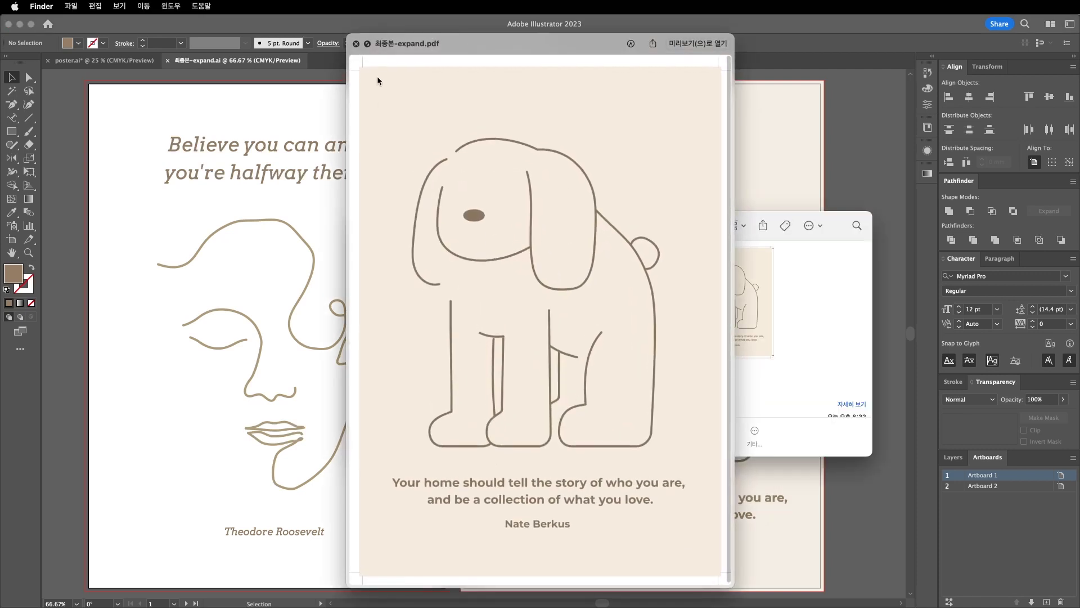
{"action": "key", "text": "space"}
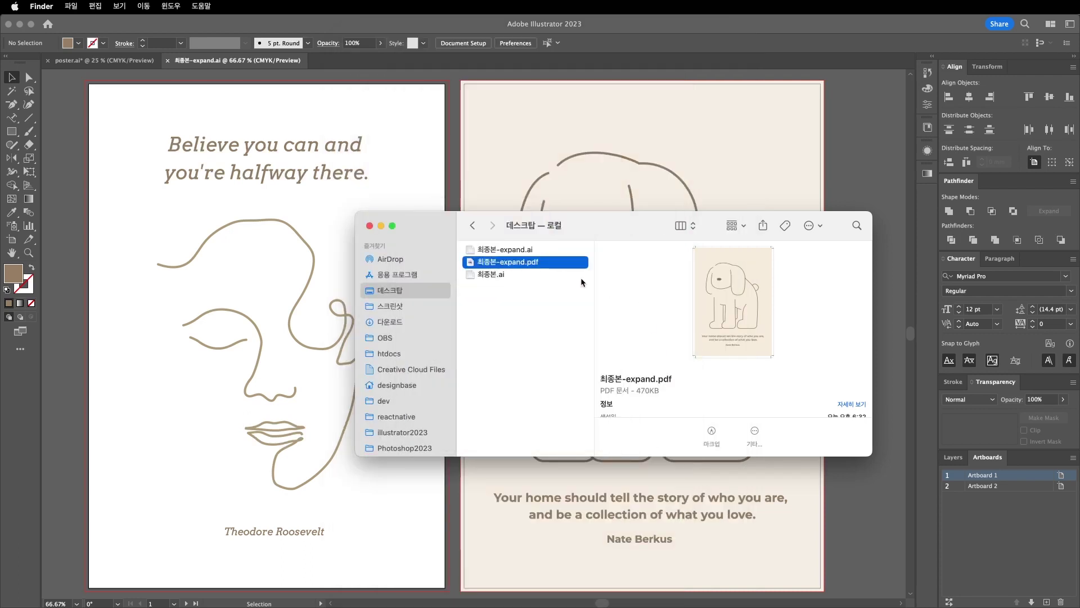
{"action": "double_click", "coordinate": [545, 262]}
{"action": "left_click_drag", "start_coordinate": [192, 27], "coordinate": [499, 210]}
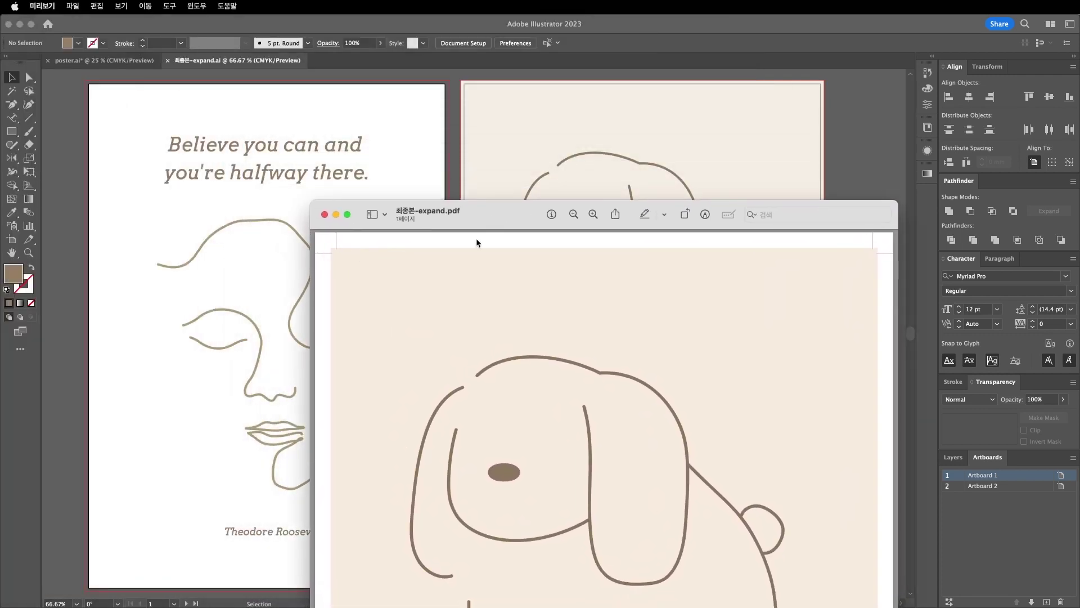
{"action": "left_click", "coordinate": [593, 215]}
{"action": "left_click", "coordinate": [592, 215]}
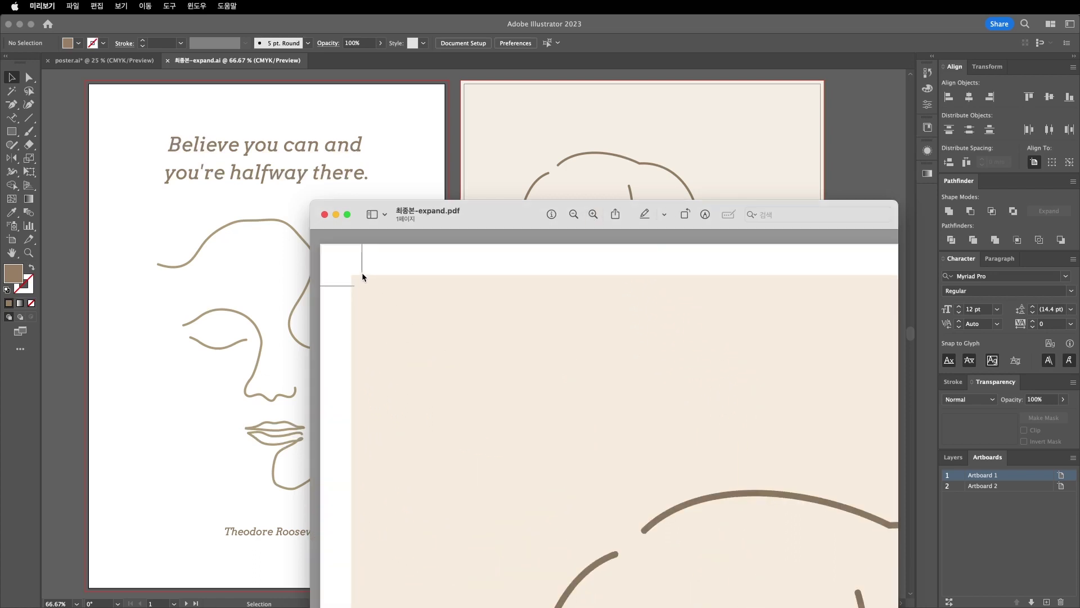